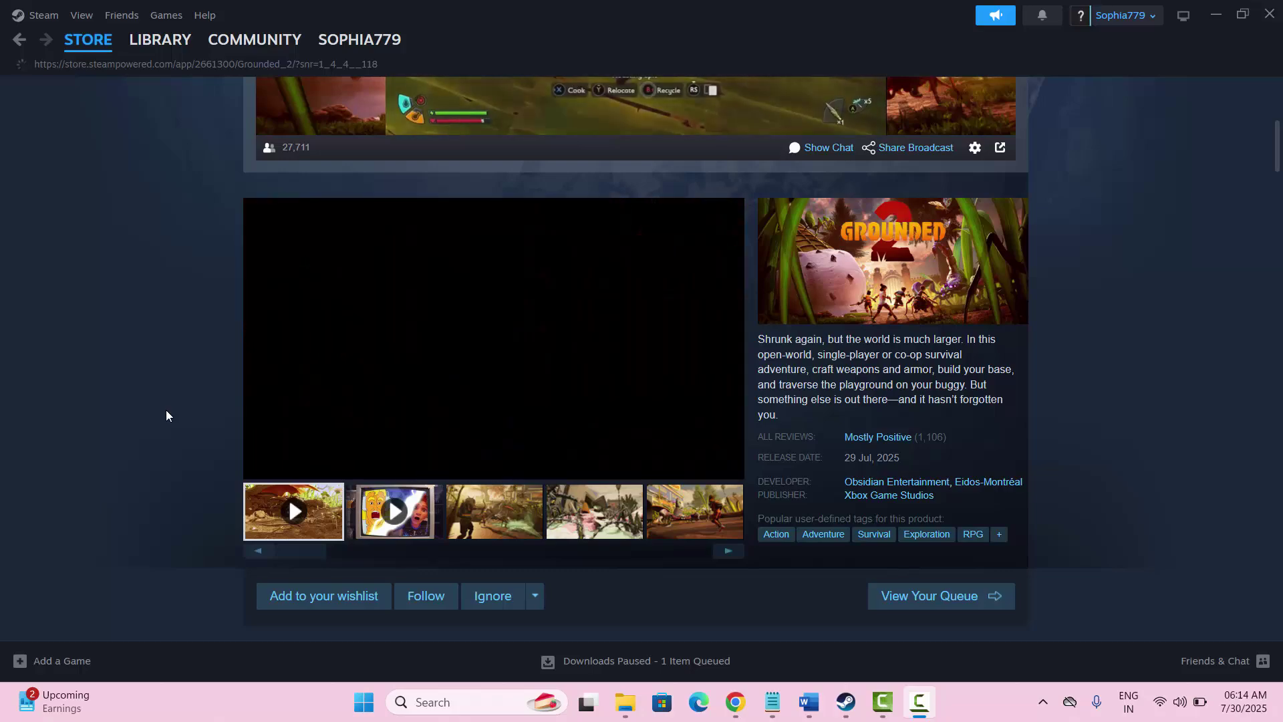
Bring Steam's Grounded 2 store page back in front of the Word notes.
{"action": "scroll", "coordinate": [206, 471], "scroll_direction": "down", "scroll_amount": 2}
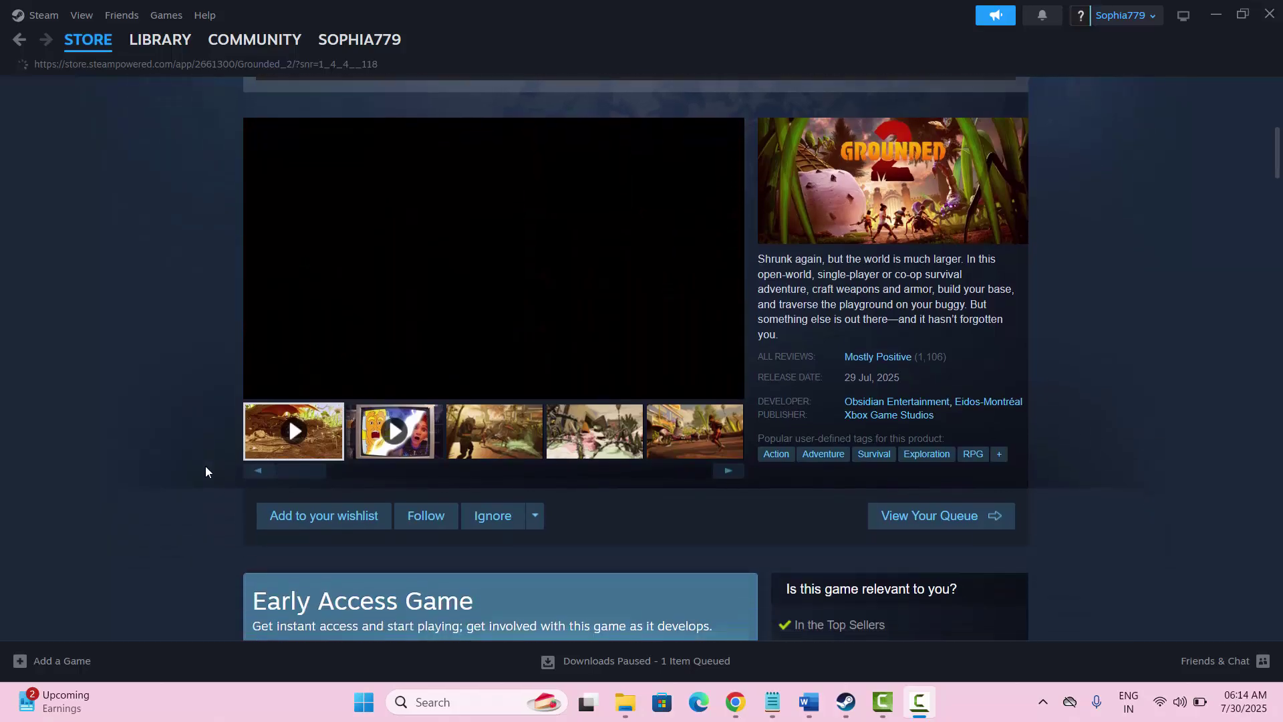
{"action": "scroll", "coordinate": [206, 471], "scroll_direction": "up", "scroll_amount": 2}
{"action": "mouse_move", "coordinate": [371, 451]}
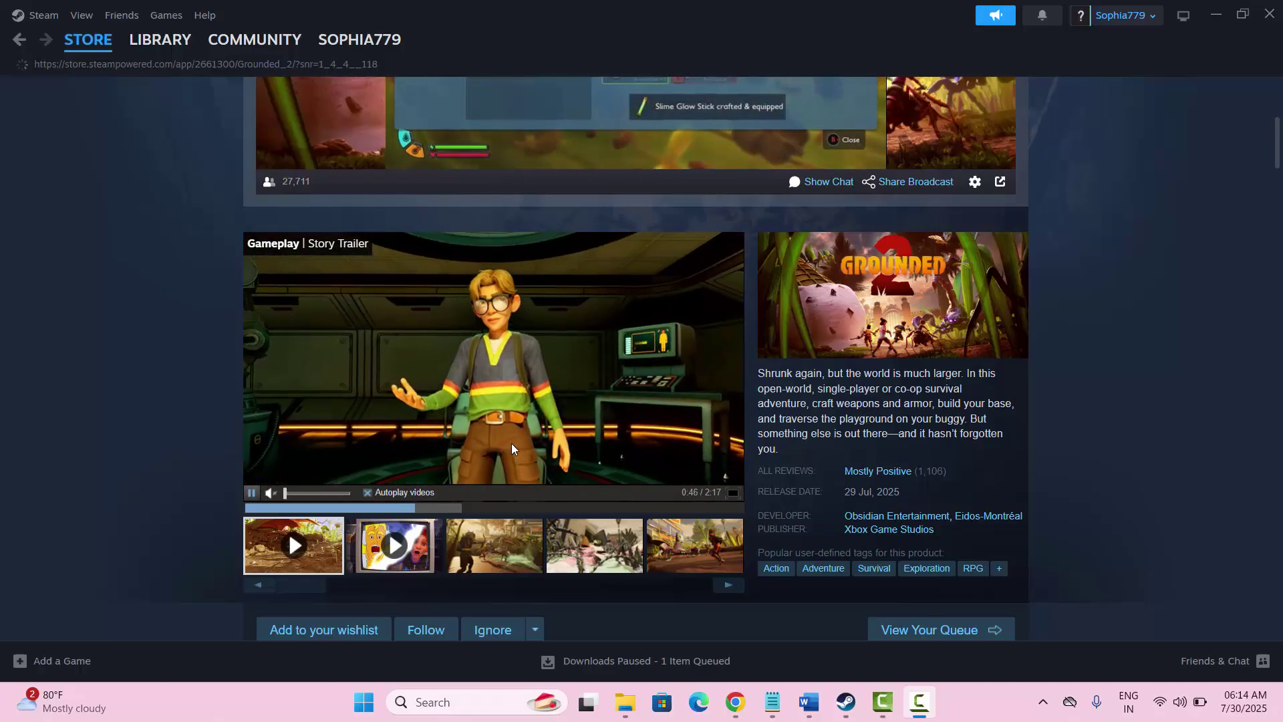
{"action": "scroll", "coordinate": [511, 443], "scroll_direction": "down", "scroll_amount": 4}
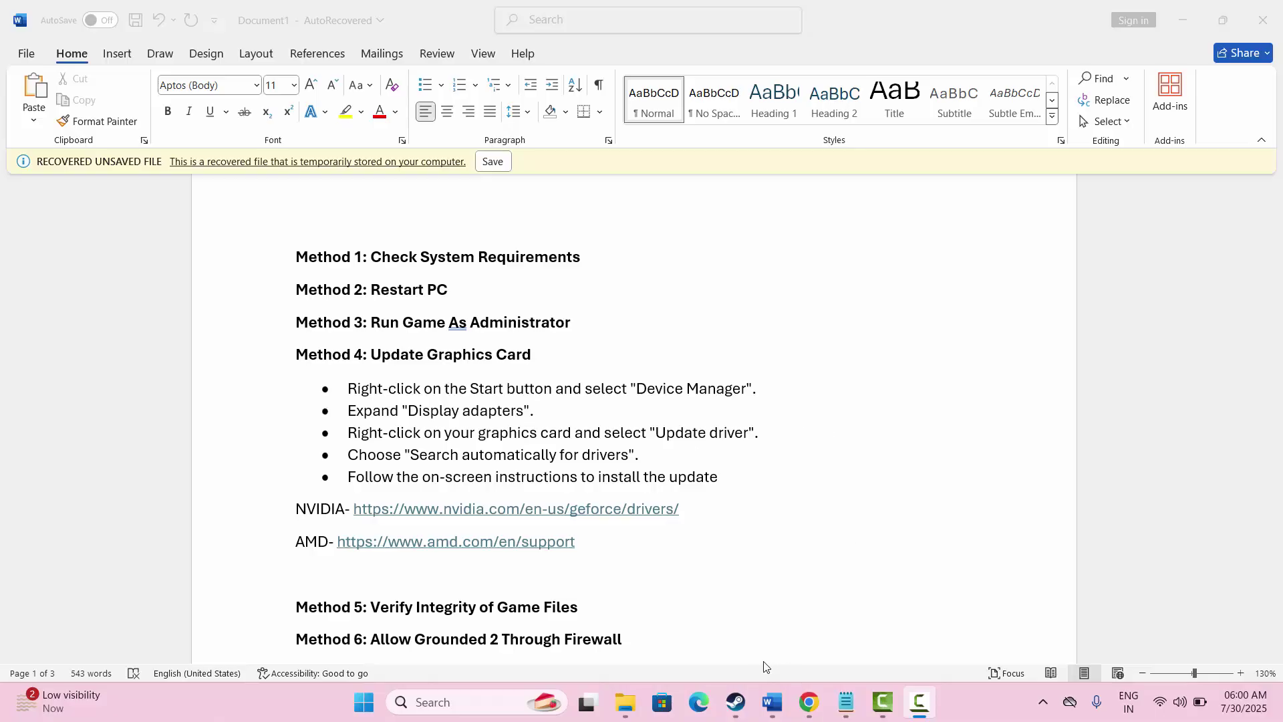
{"action": "left_click", "coordinate": [737, 714]}
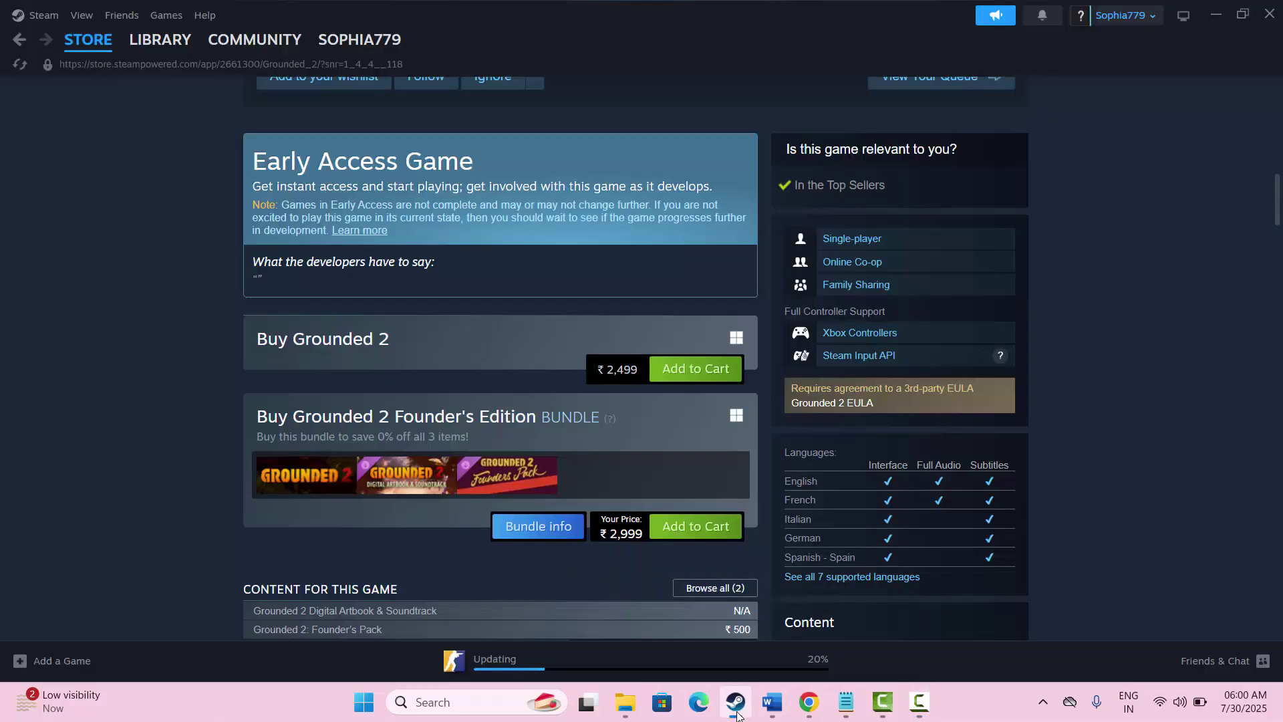
Highlight the System Requirements heading (GTX 1070, 16 GB RAM, 40 GB storage).
{"action": "scroll", "coordinate": [130, 282], "scroll_direction": "up", "scroll_amount": 10}
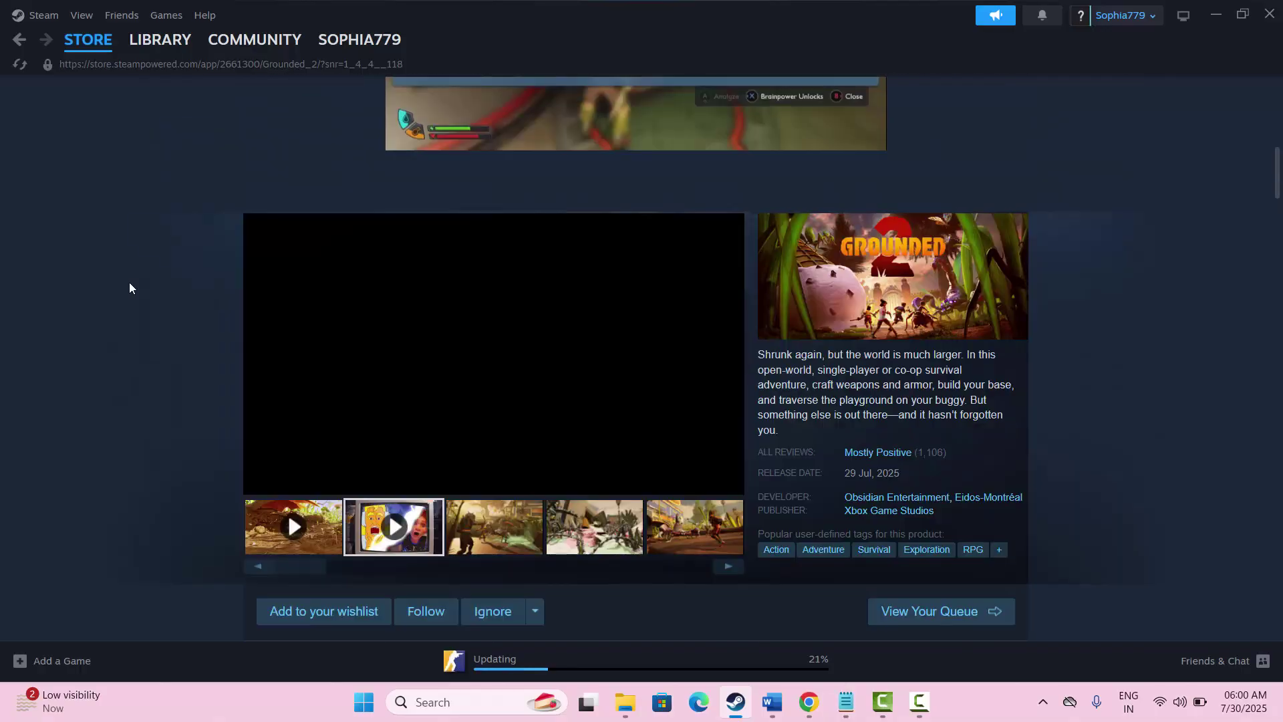
{"action": "scroll", "coordinate": [153, 403], "scroll_direction": "down", "scroll_amount": 5}
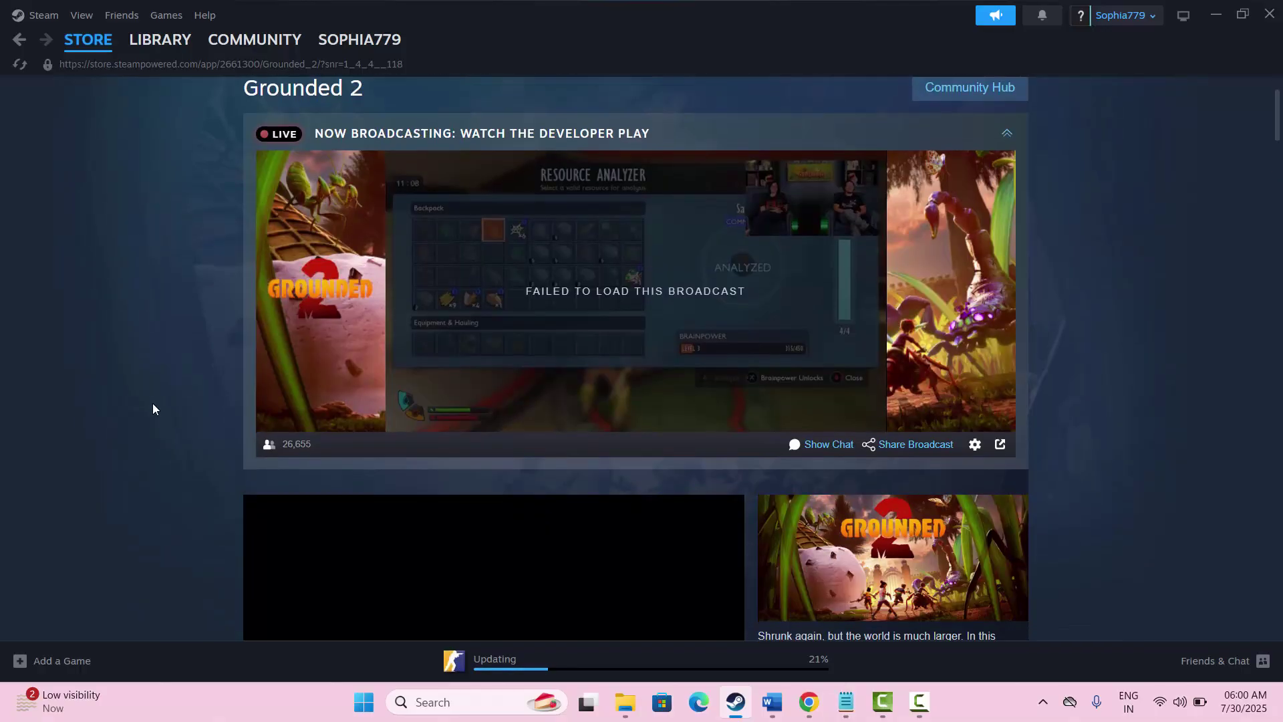
{"action": "scroll", "coordinate": [153, 409], "scroll_direction": "down", "scroll_amount": 10}
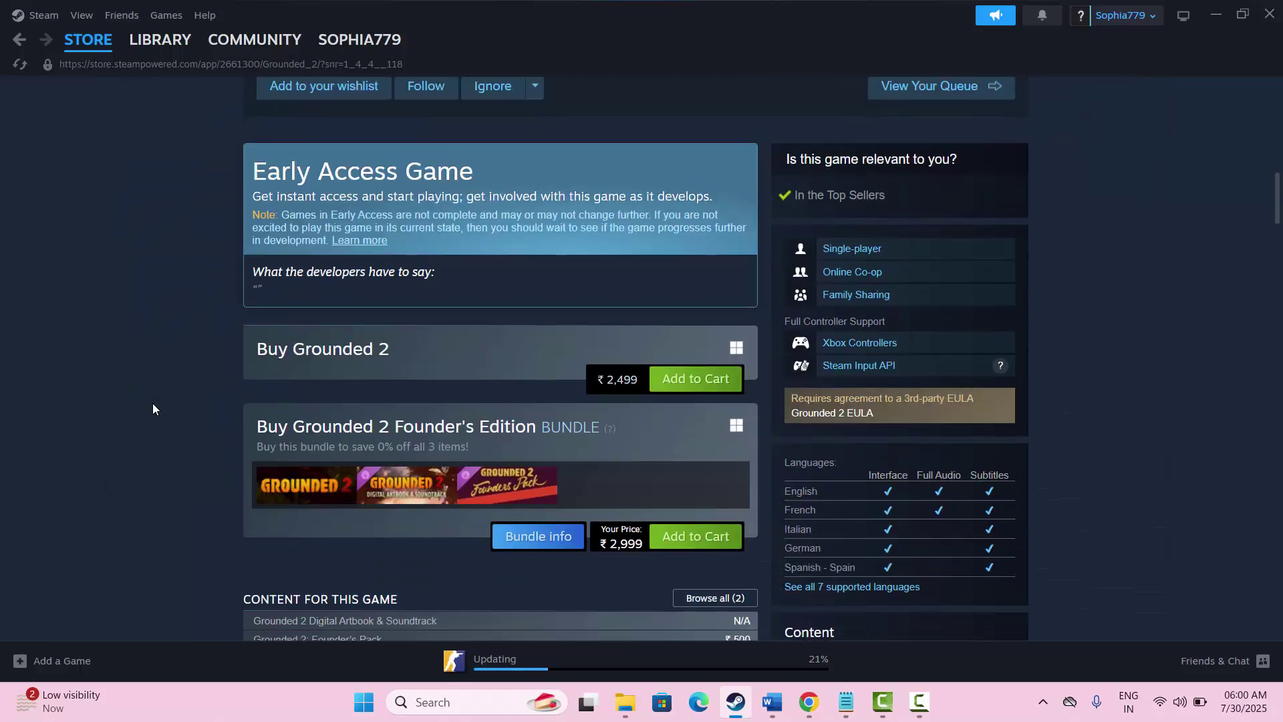
{"action": "scroll", "coordinate": [153, 409], "scroll_direction": "down", "scroll_amount": 15}
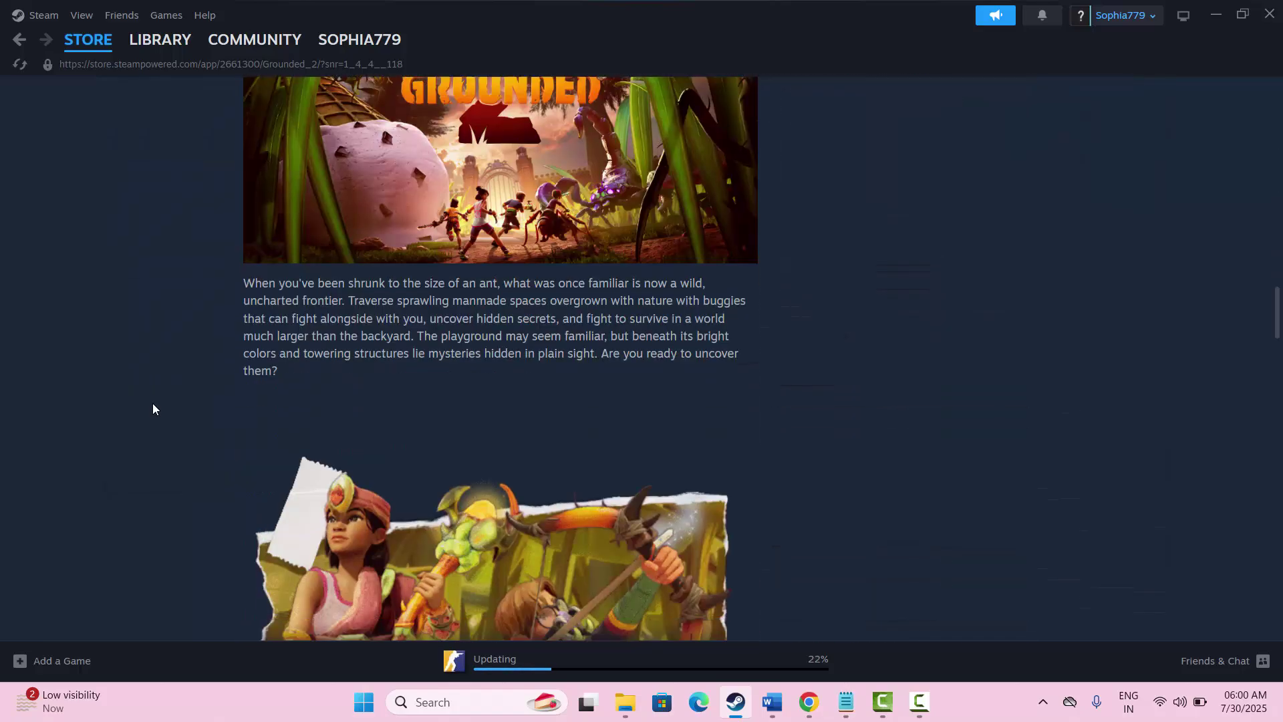
{"action": "scroll", "coordinate": [153, 409], "scroll_direction": "down", "scroll_amount": 2}
{"action": "scroll", "coordinate": [153, 409], "scroll_direction": "up", "scroll_amount": 1}
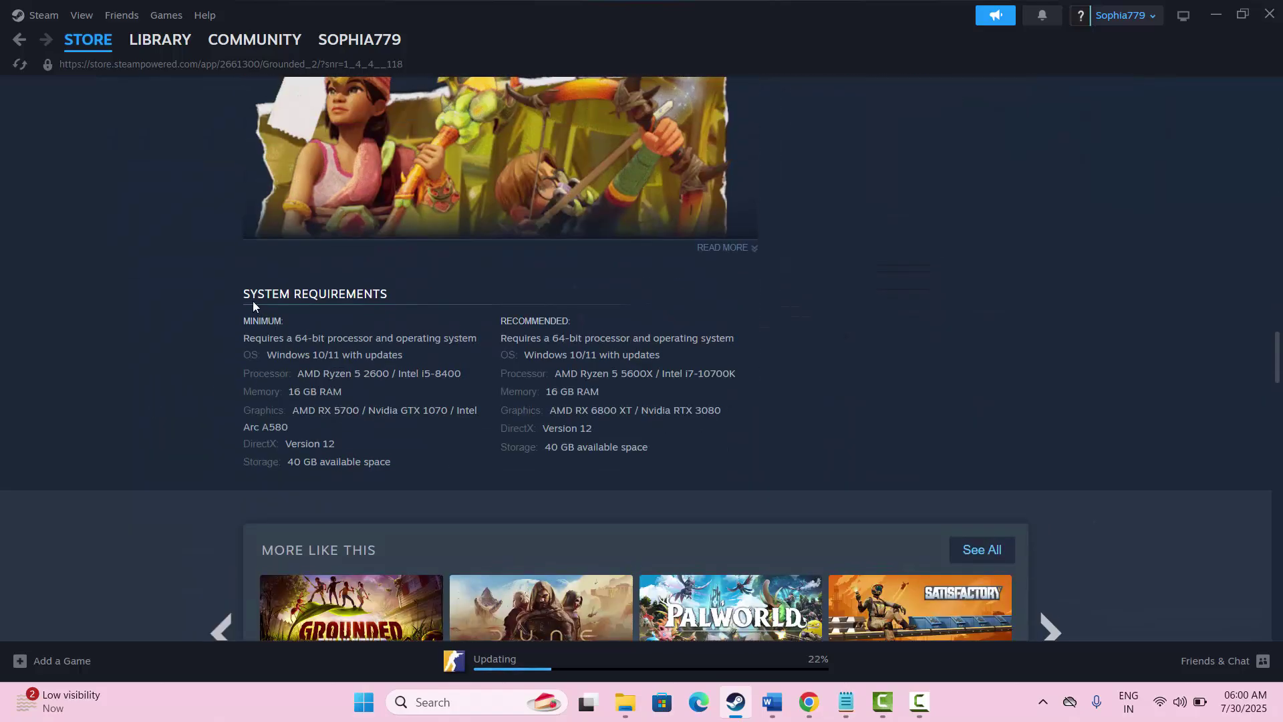
{"action": "left_click_drag", "start_coordinate": [252, 301], "coordinate": [405, 294]}
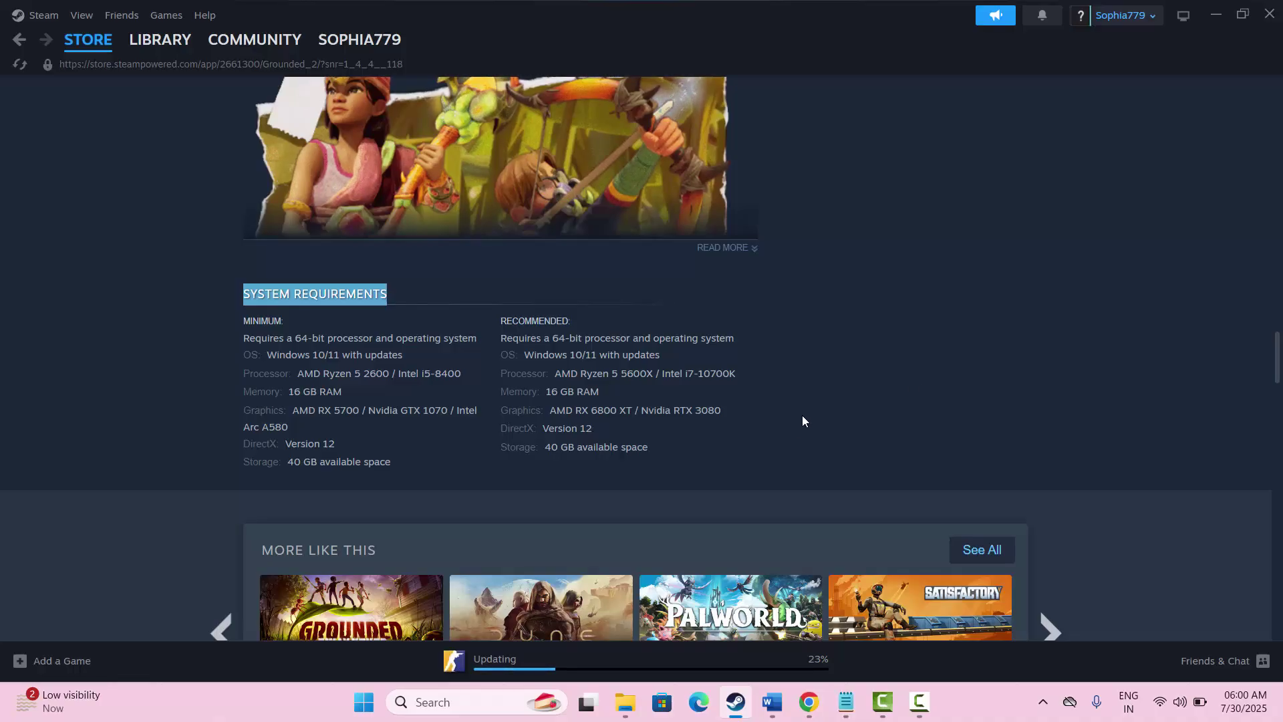
{"action": "left_click", "coordinate": [365, 702]}
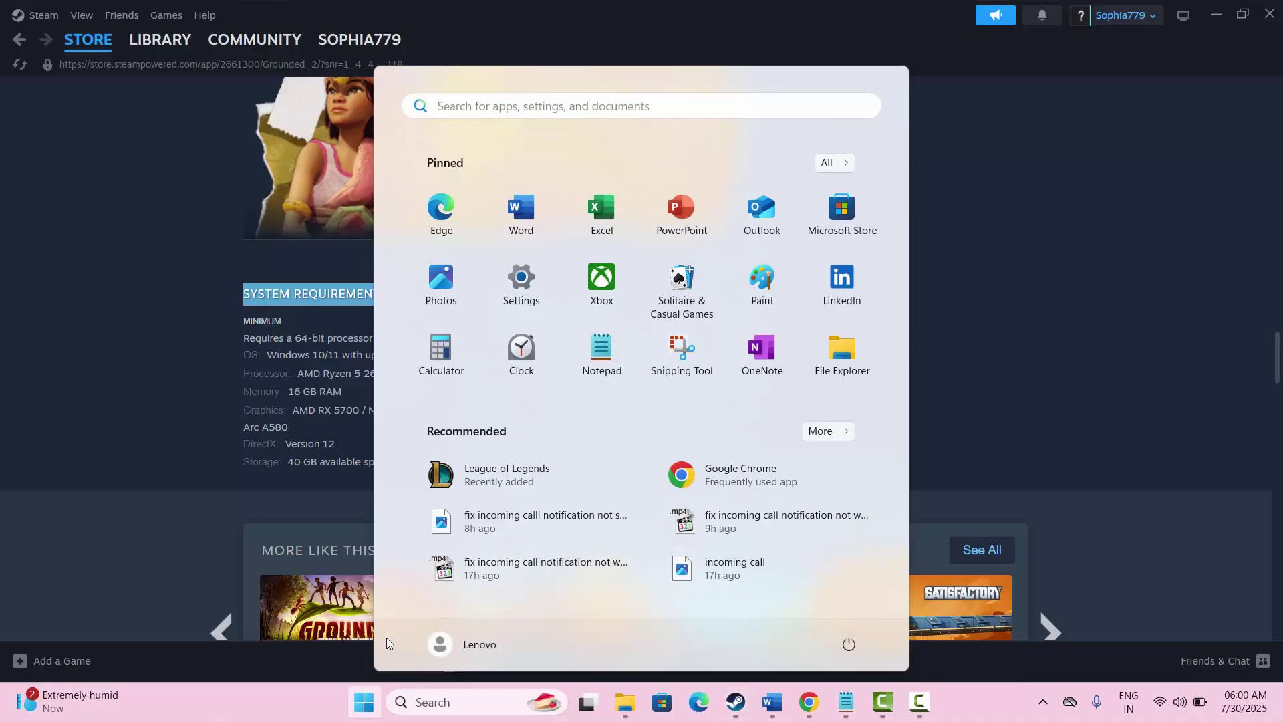
{"action": "left_click", "coordinate": [860, 647]}
{"action": "left_click", "coordinate": [852, 611]}
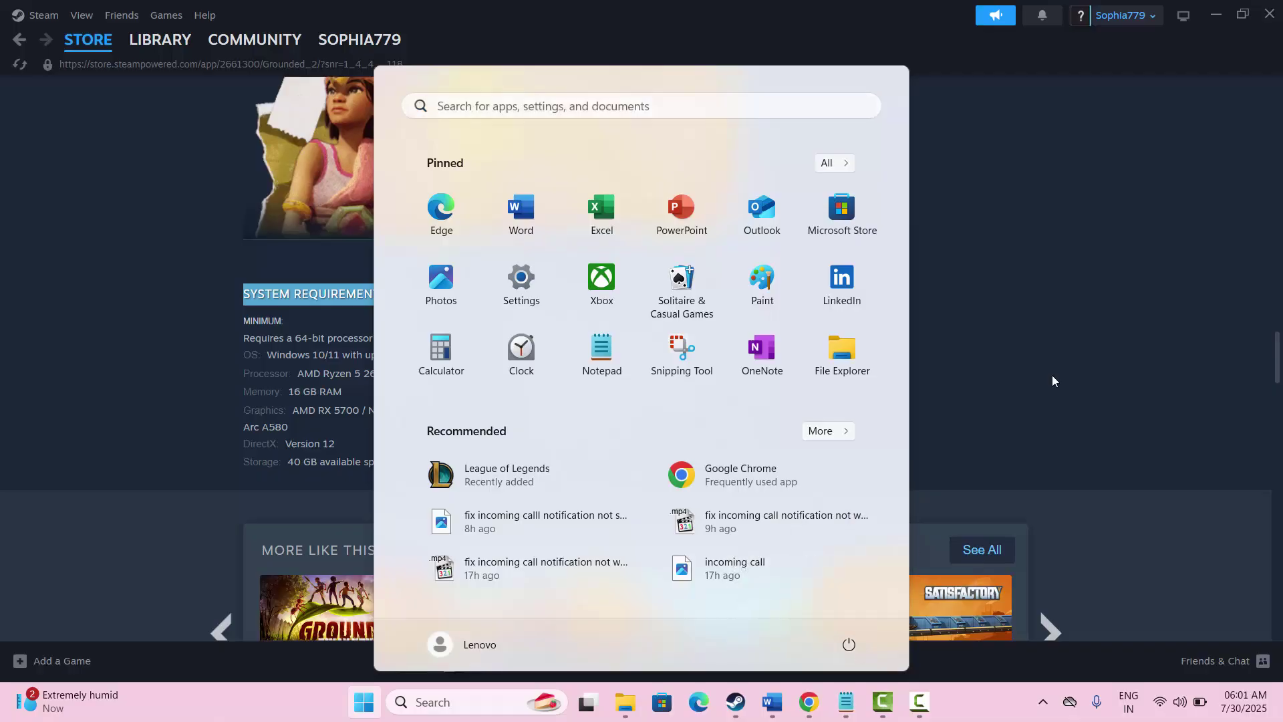
{"action": "left_click", "coordinate": [1052, 381]}
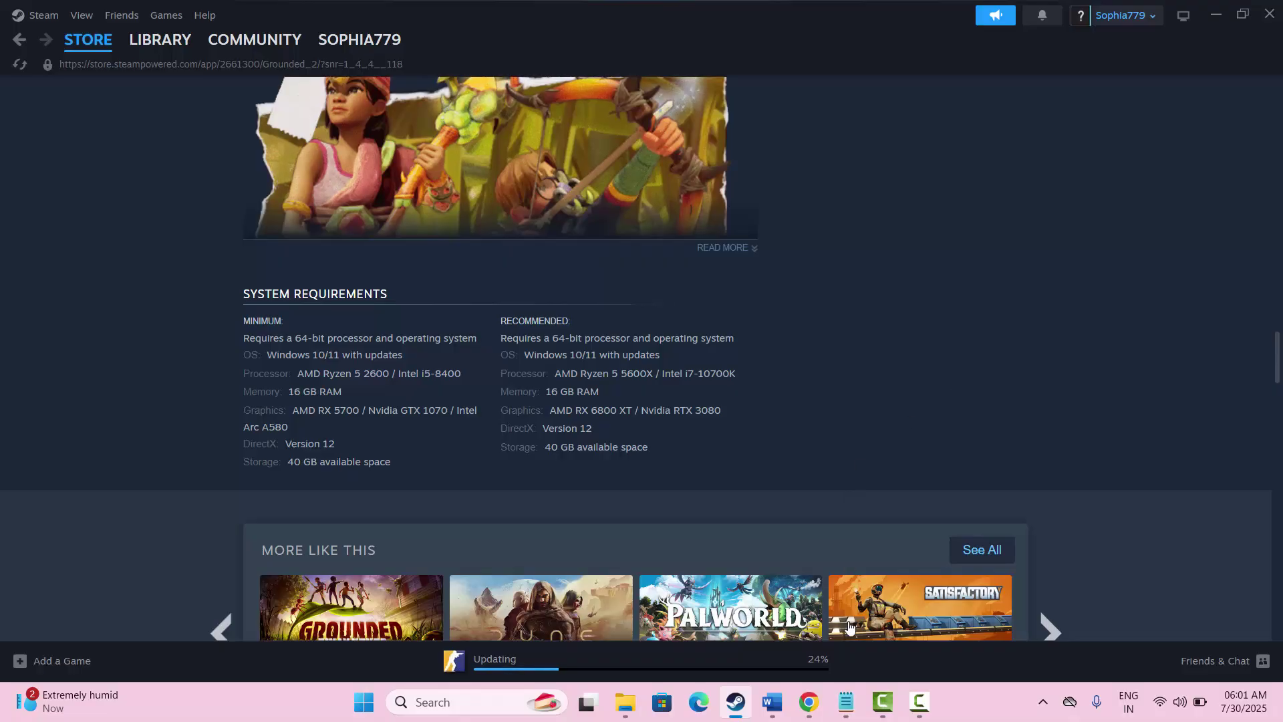
{"action": "mouse_move", "coordinate": [772, 702]}
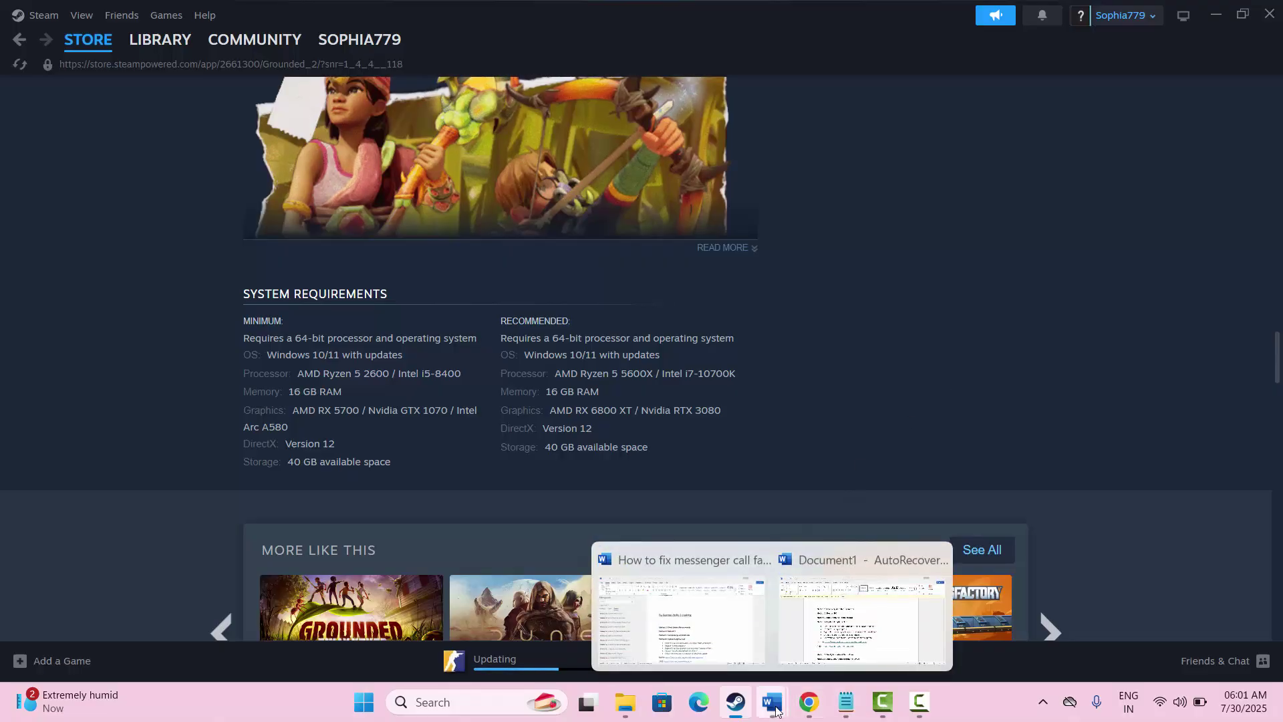
Glance at the Document1 fix notes, then show Steam's game library.
{"action": "left_click", "coordinate": [832, 644]}
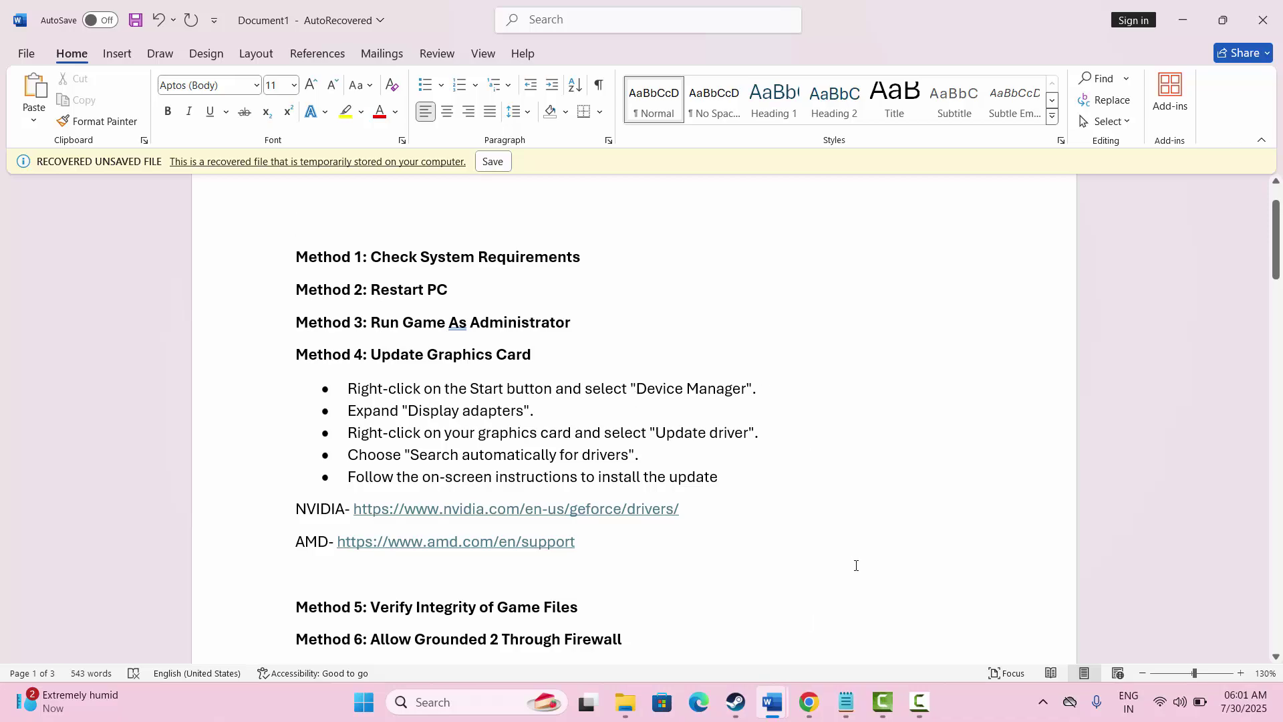
{"action": "left_click", "coordinate": [730, 703]}
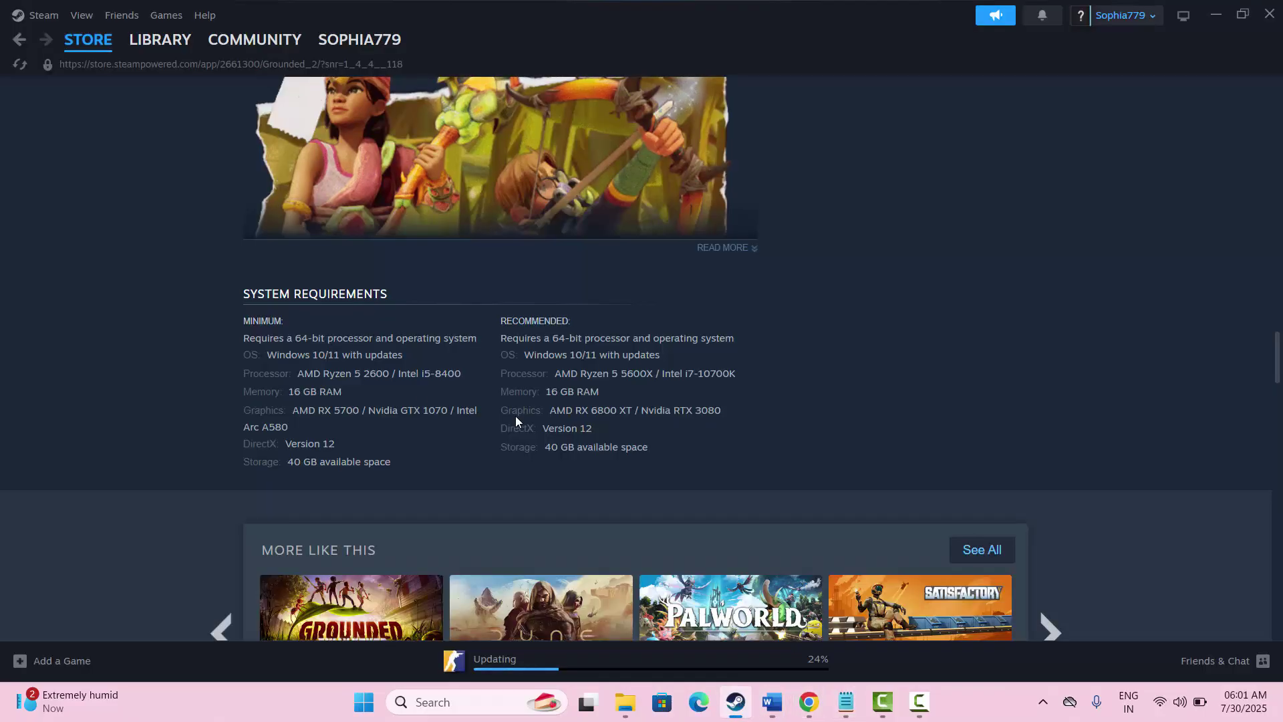
{"action": "left_click", "coordinate": [154, 40]}
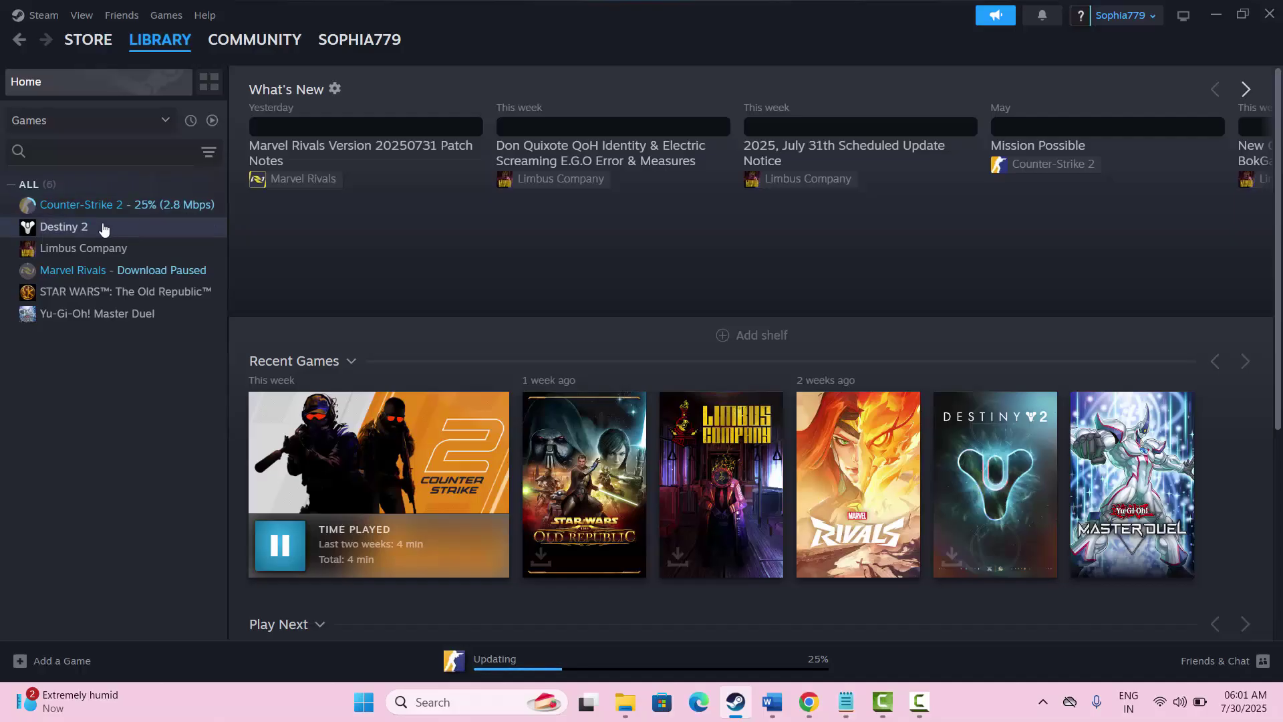
Pause the Counter-Strike 2 update and view its Installed Files properties (56.67 GB).
{"action": "left_click", "coordinate": [170, 208]}
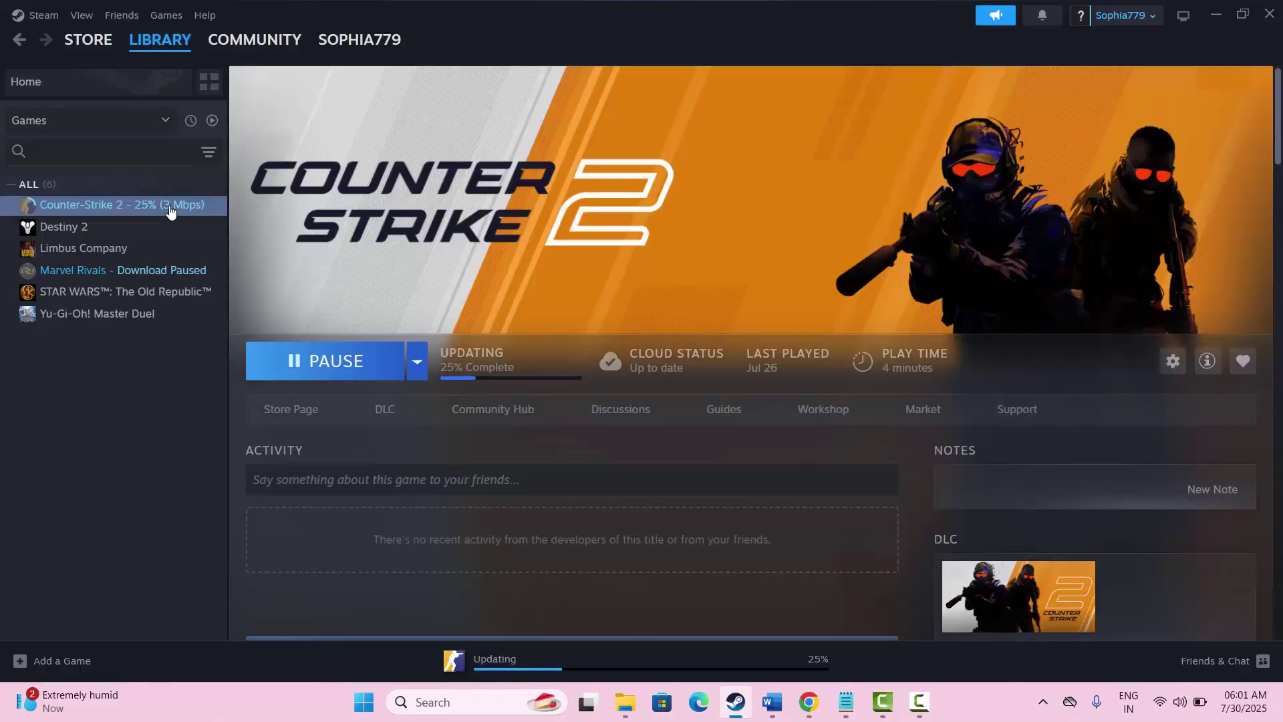
{"action": "left_click", "coordinate": [330, 371]}
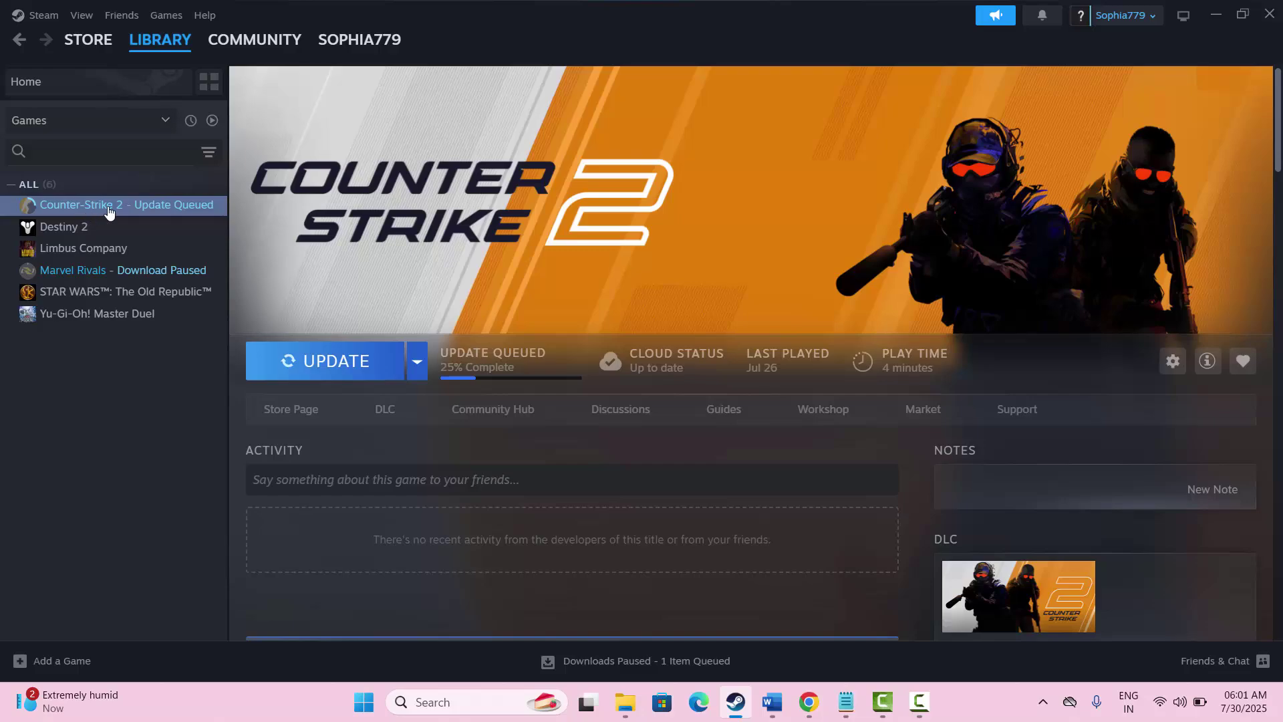
{"action": "right_click", "coordinate": [113, 211]}
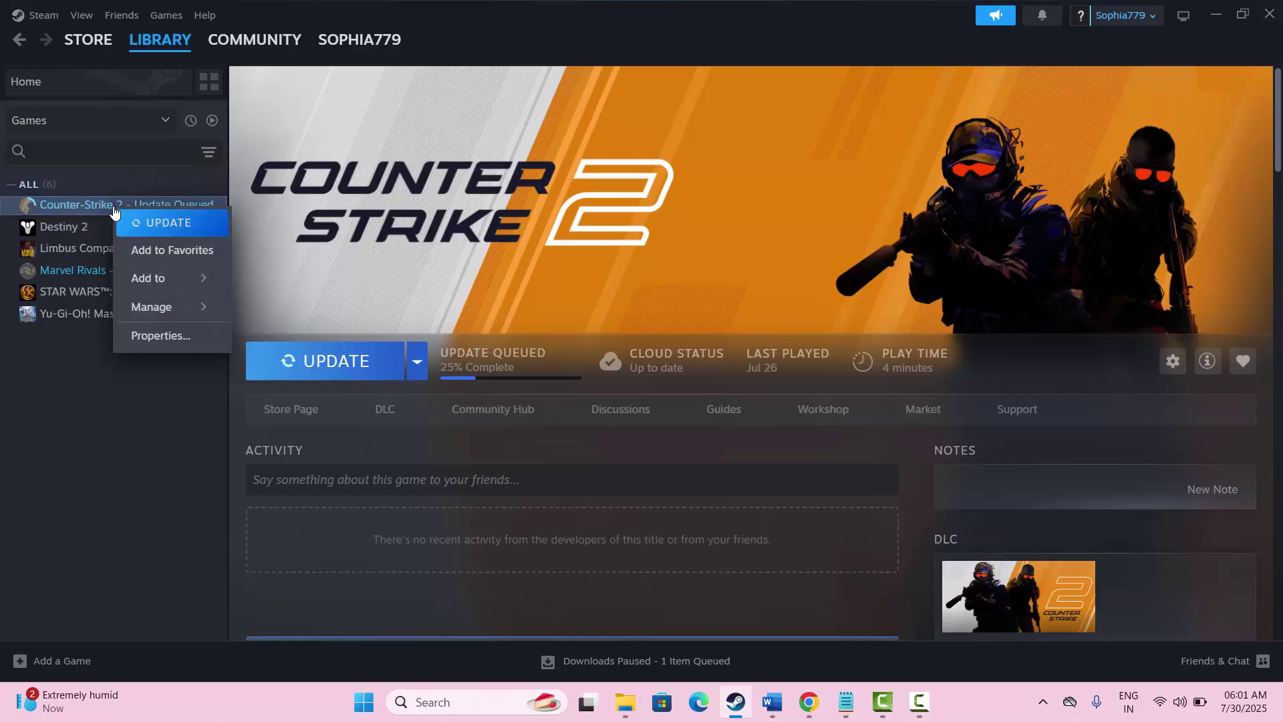
{"action": "left_click", "coordinate": [165, 339]}
{"action": "left_click", "coordinate": [383, 254]}
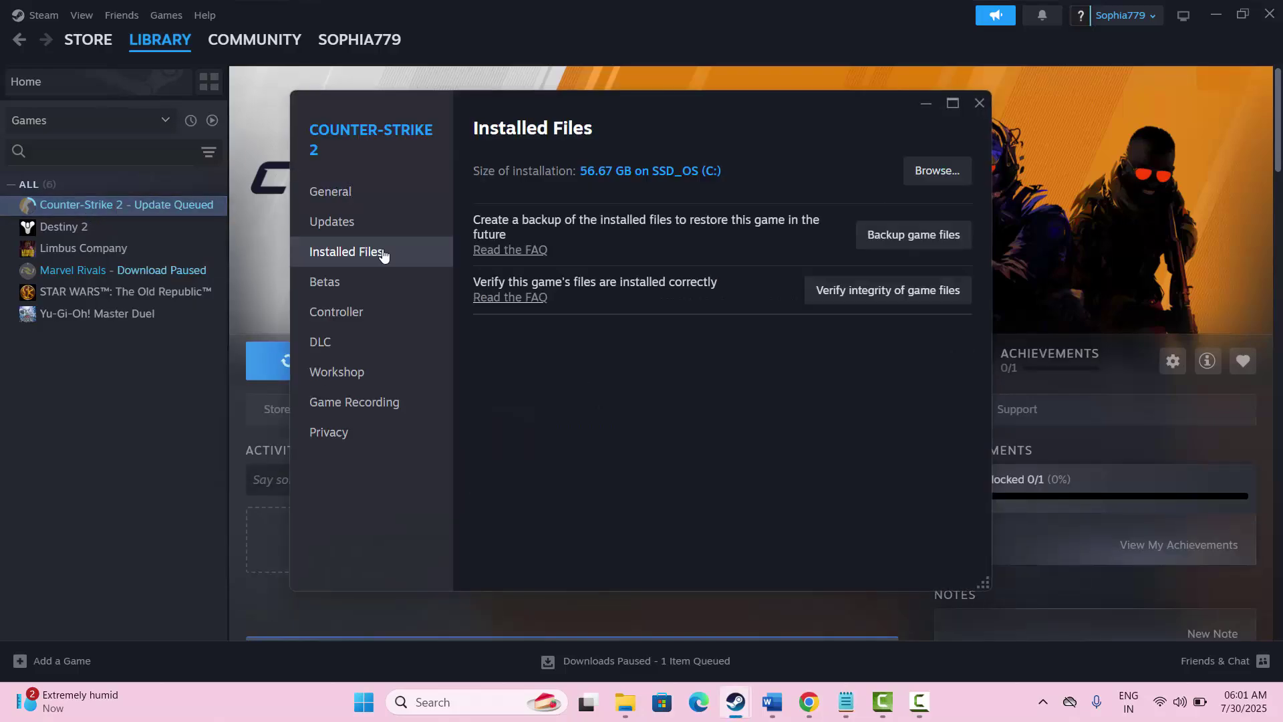
Browse Counter-Strike 2's install folder to game\bin\win64 and select the cs2 application.
{"action": "left_click", "coordinate": [938, 171]}
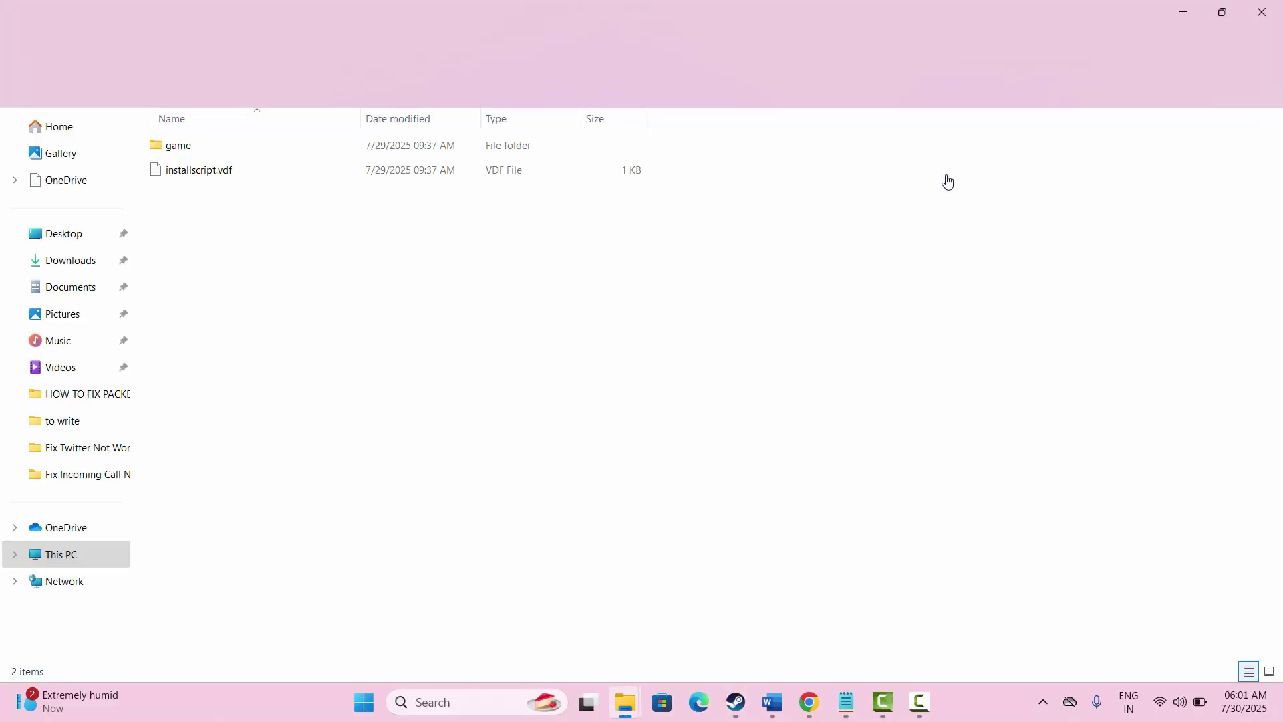
{"action": "double_click", "coordinate": [185, 145]}
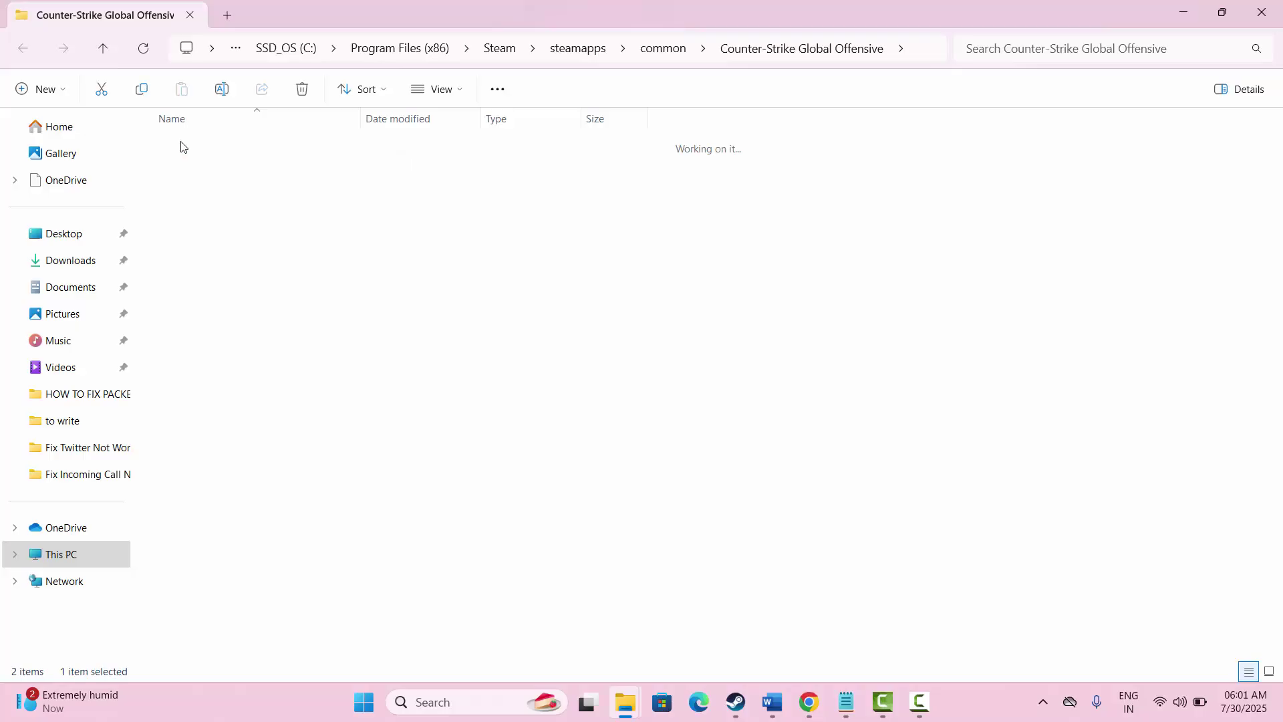
{"action": "double_click", "coordinate": [180, 145]}
{"action": "double_click", "coordinate": [178, 147]}
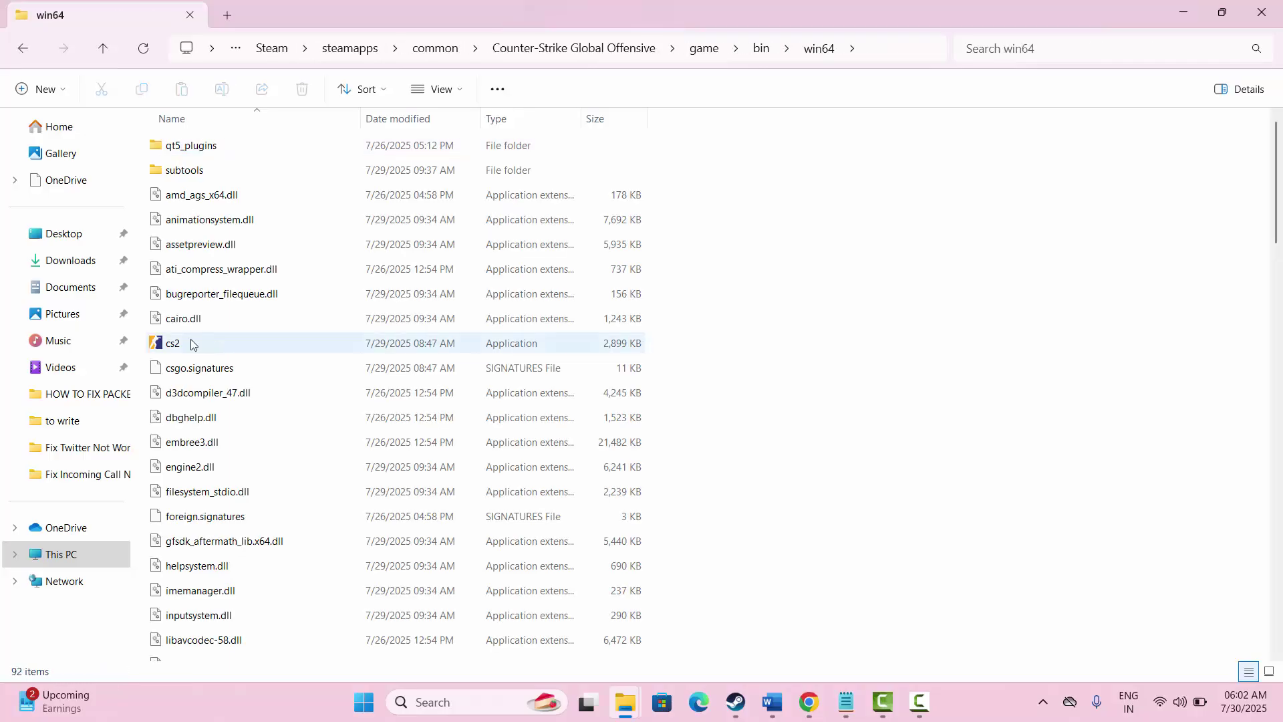
{"action": "left_click", "coordinate": [213, 344]}
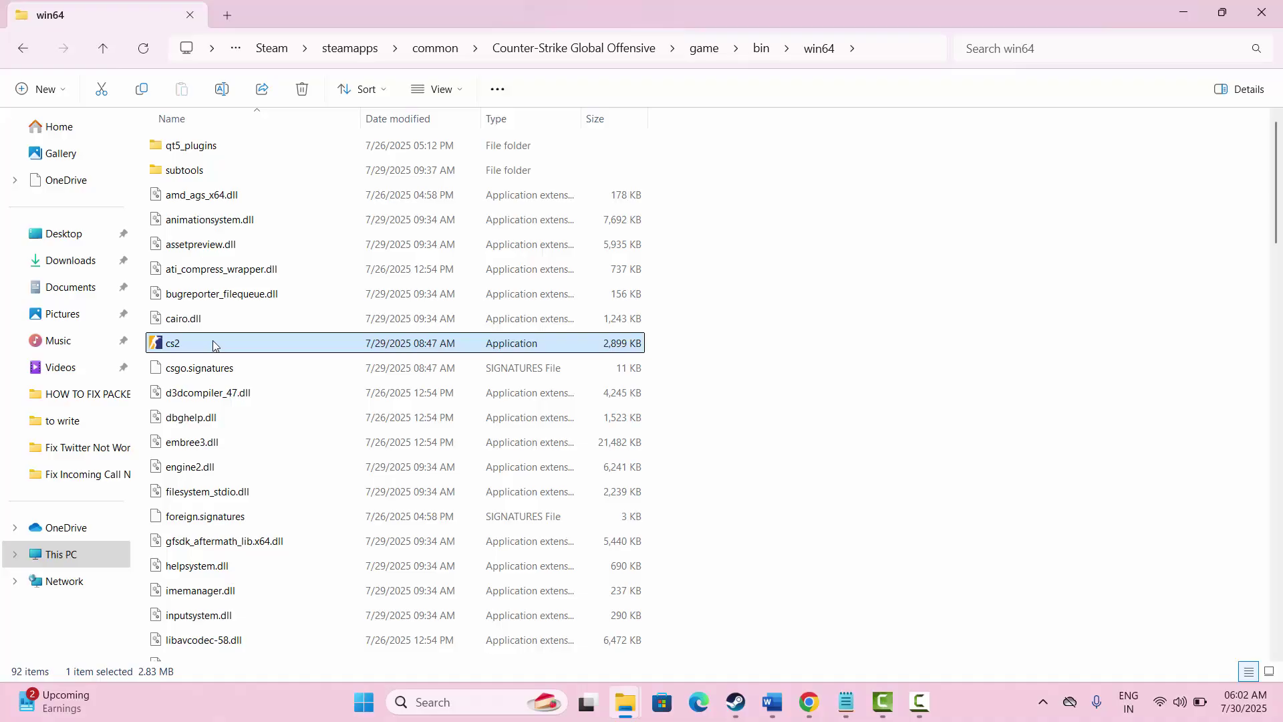
Make cs2 run as administrator in Windows 8 compatibility mode with fullscreen optimizations disabled.
{"action": "right_click", "coordinate": [213, 346]}
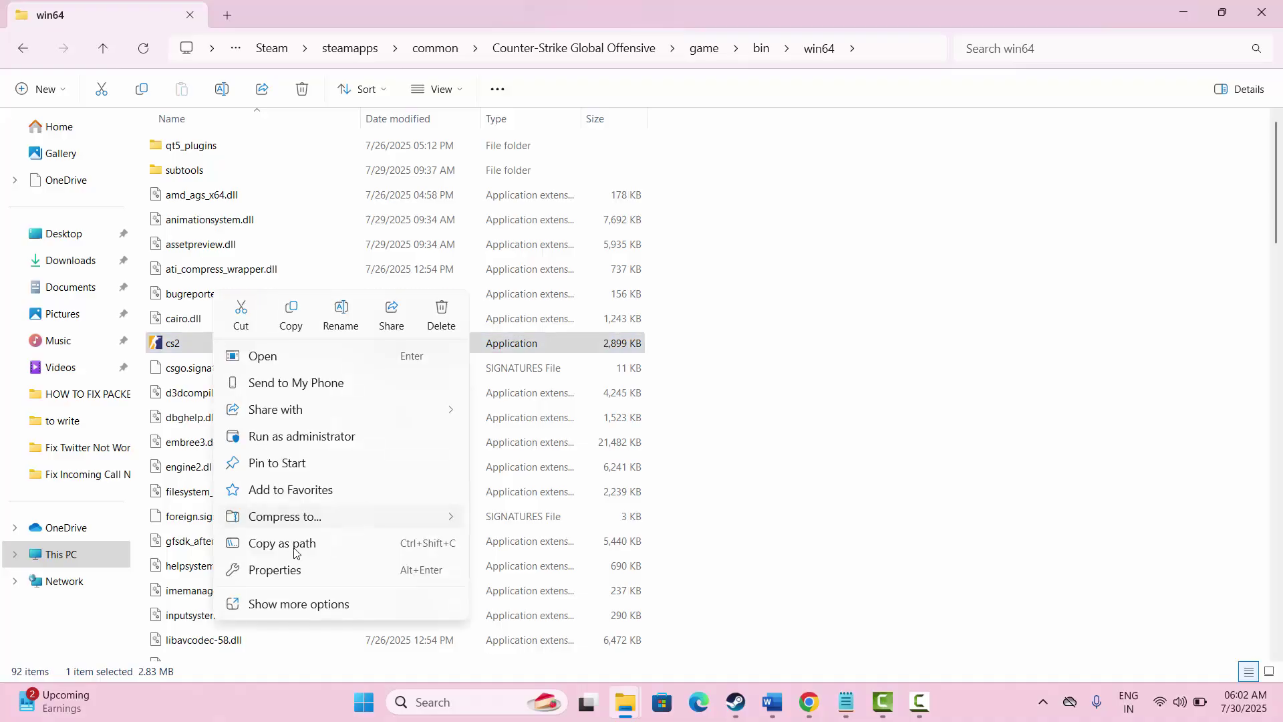
{"action": "left_click", "coordinate": [296, 573]}
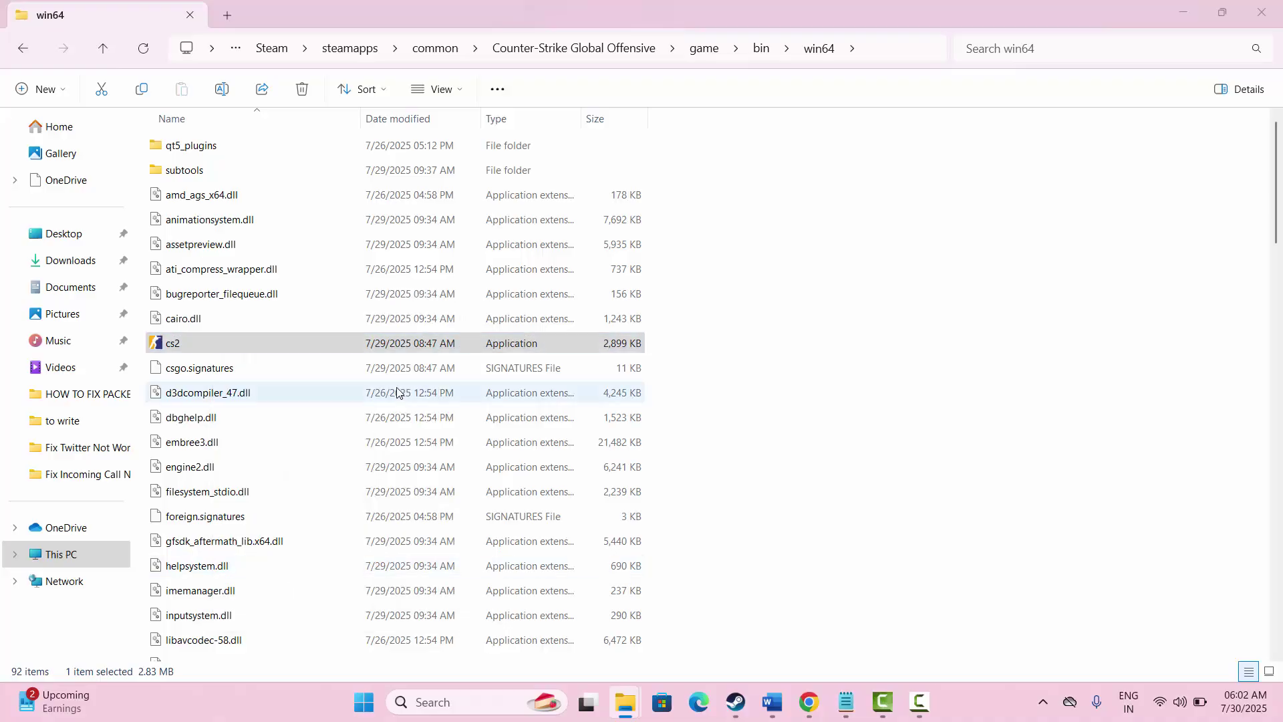
{"action": "left_click", "coordinate": [345, 264]}
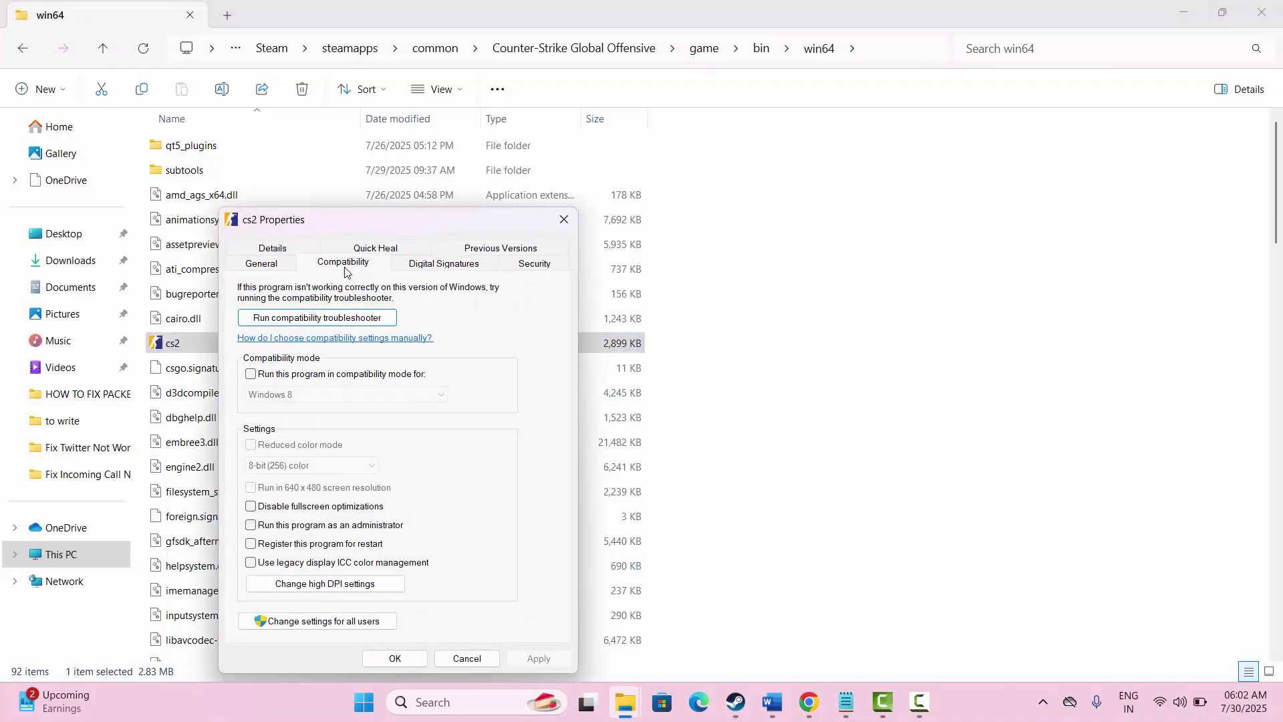
{"action": "left_click", "coordinate": [252, 526]}
{"action": "left_click", "coordinate": [252, 375]}
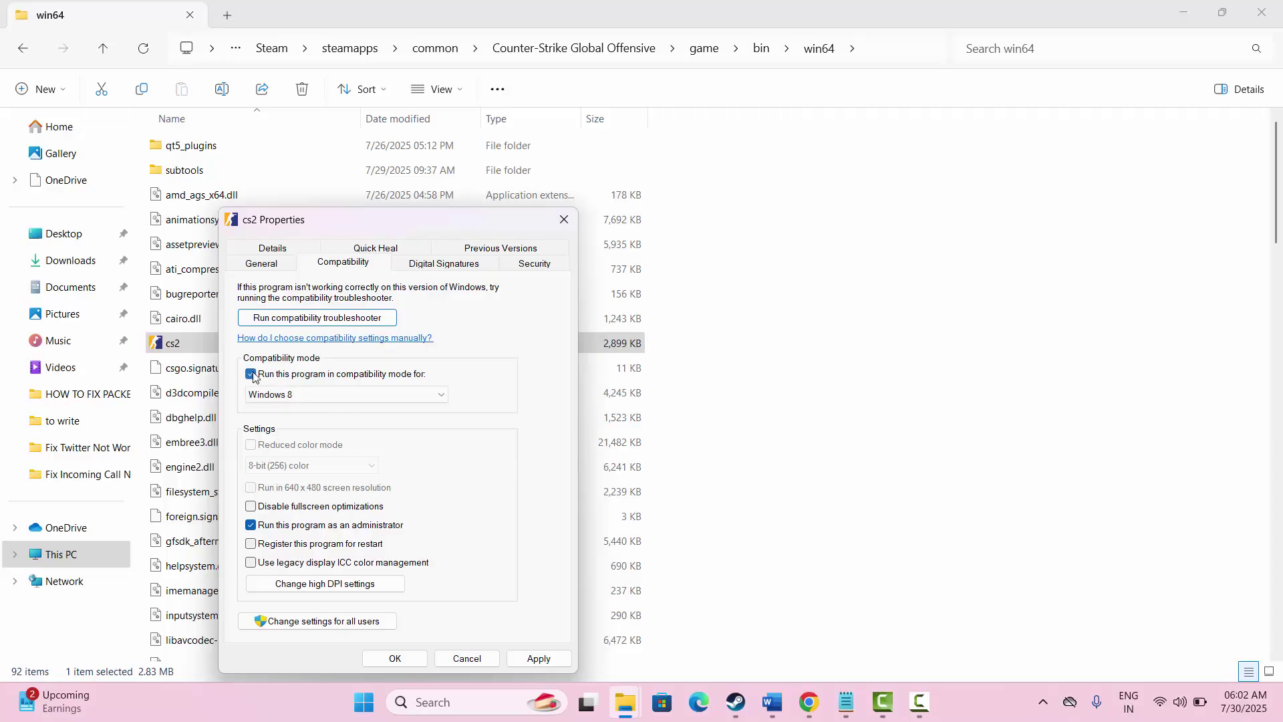
{"action": "left_click", "coordinate": [444, 402]}
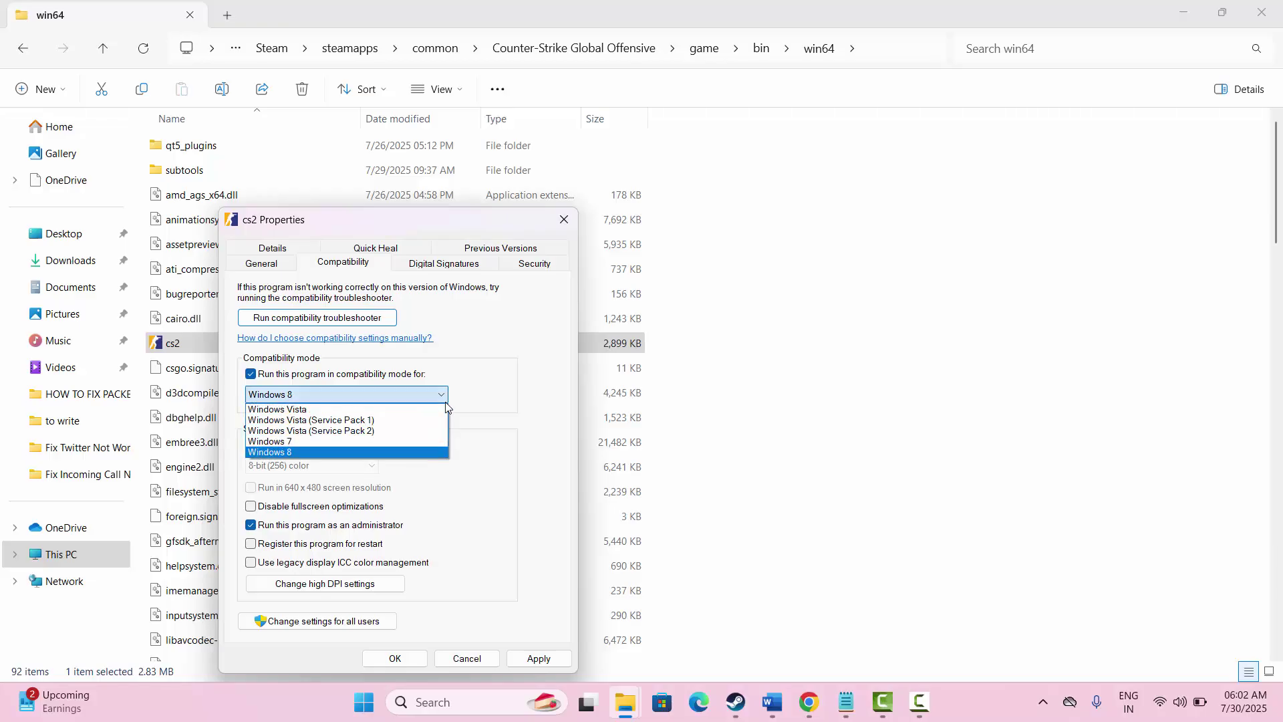
{"action": "left_click", "coordinate": [548, 462]}
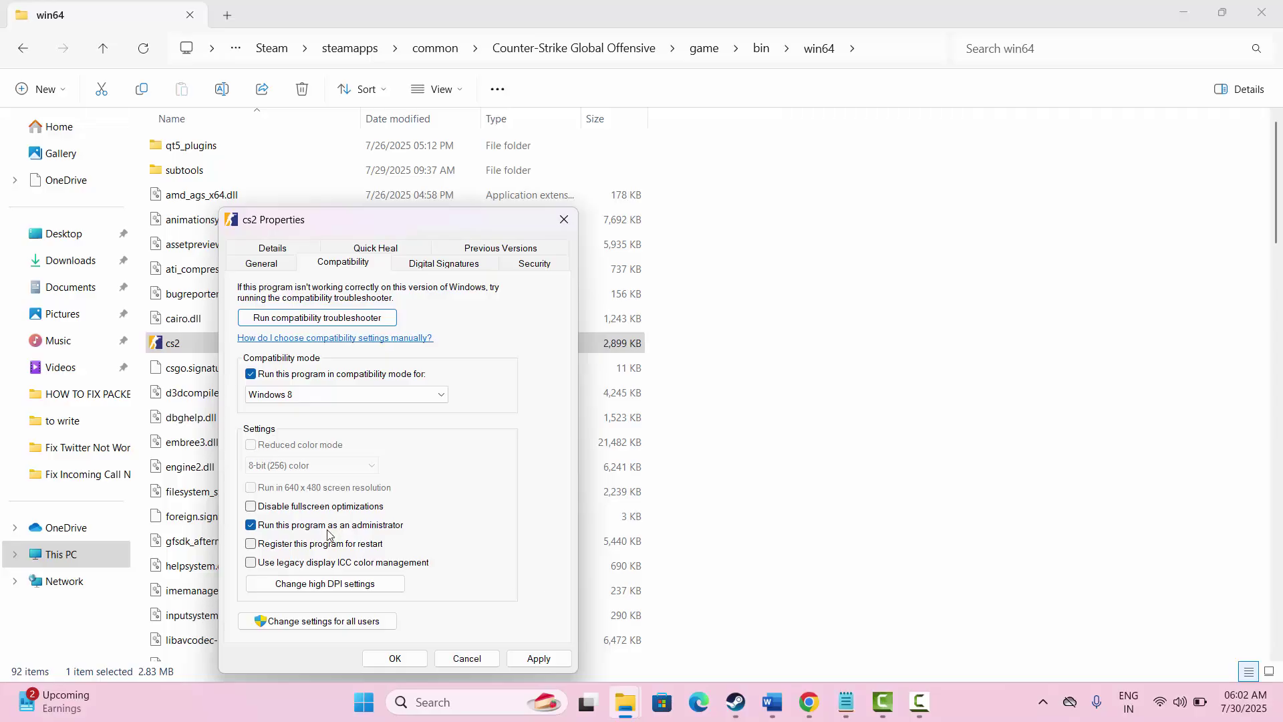
{"action": "left_click", "coordinate": [252, 509]}
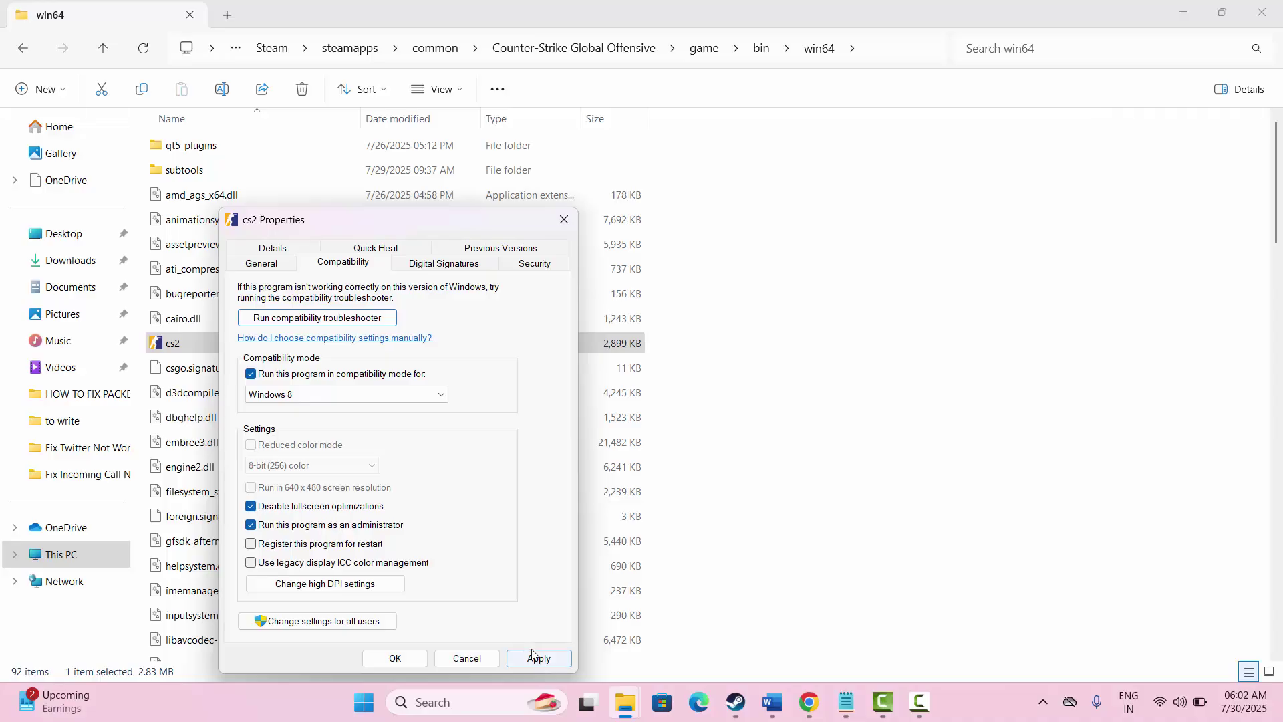
{"action": "left_click", "coordinate": [562, 228]}
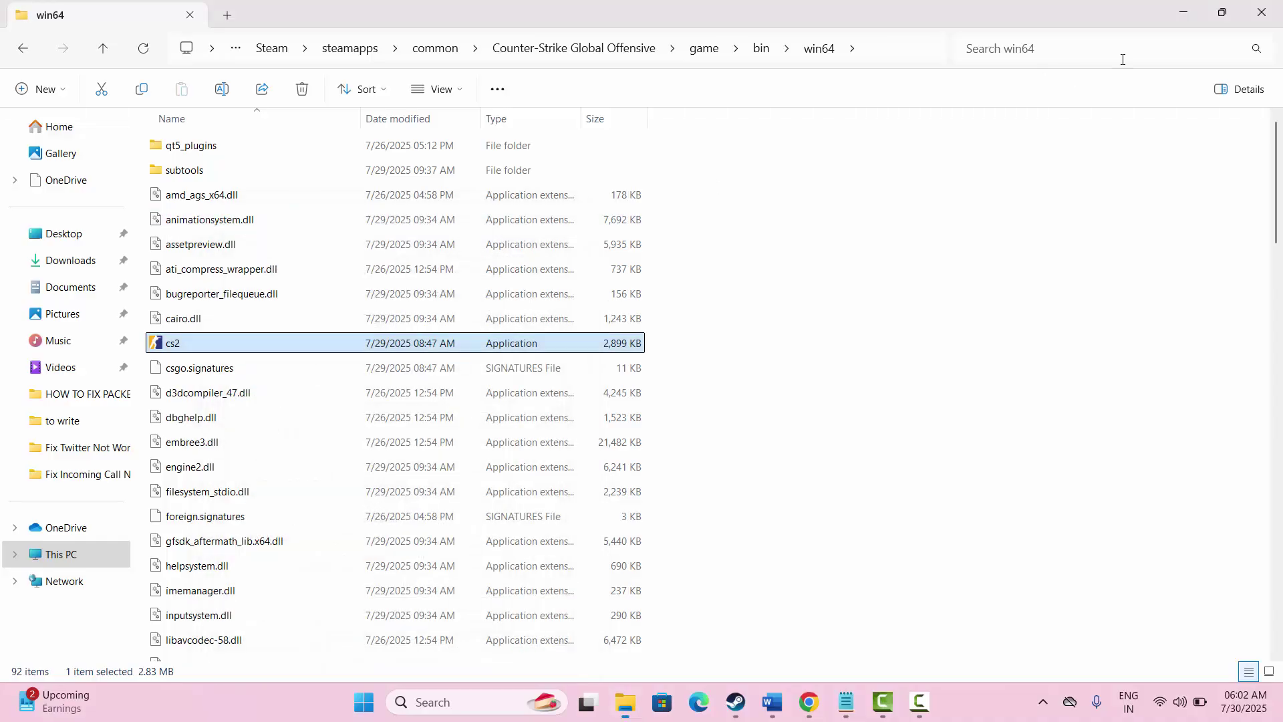
Close File Explorer, return to the Word fix notes and bring up Windows search.
{"action": "left_click", "coordinate": [1267, 23]}
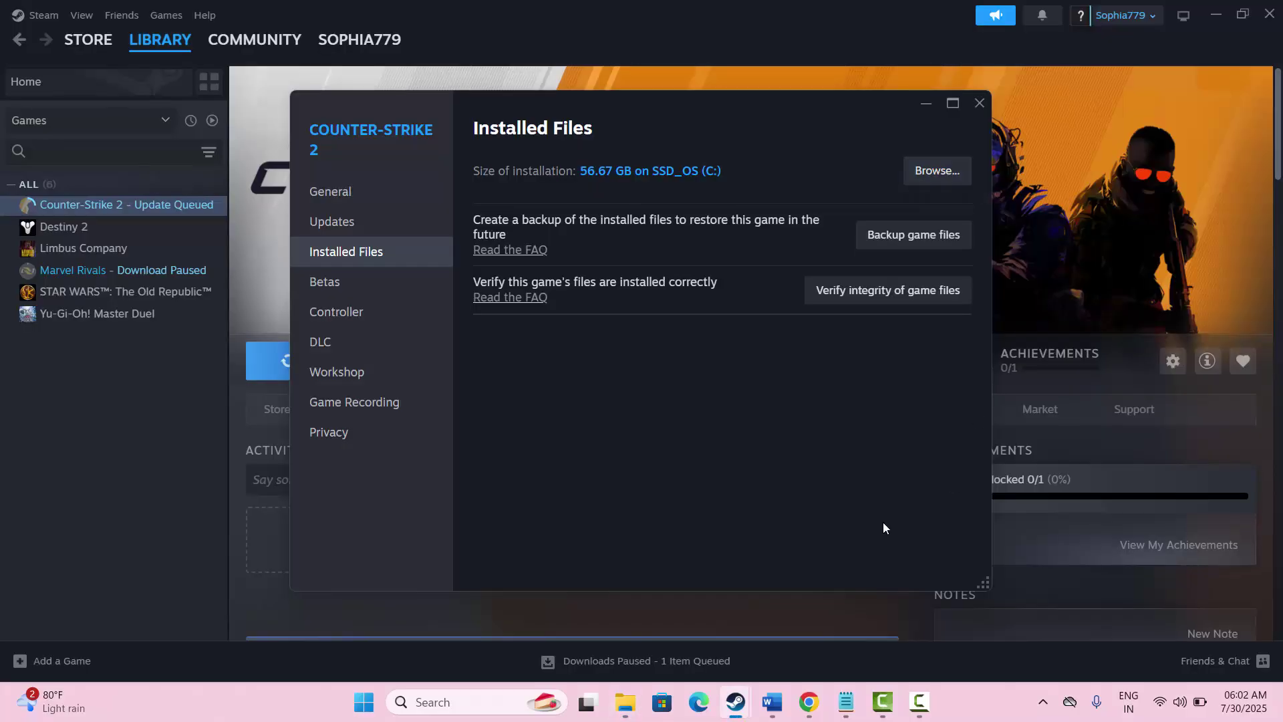
{"action": "key", "text": "alt+Tab"}
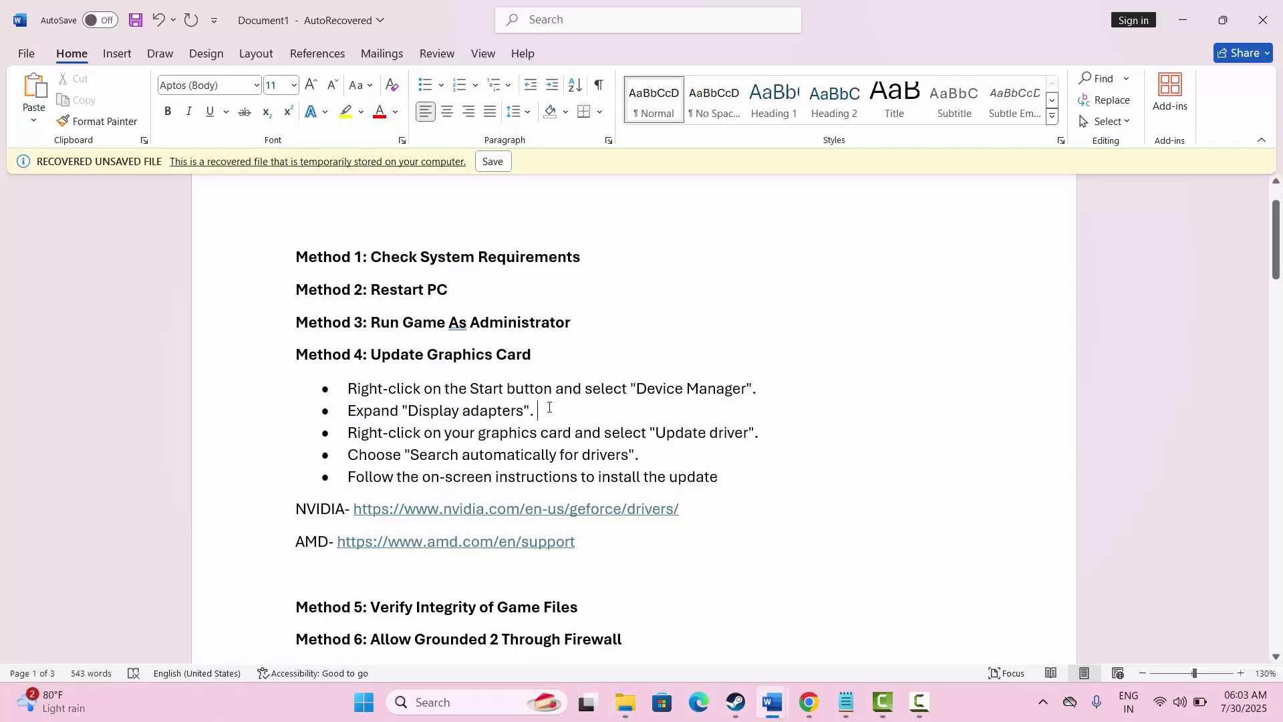
{"action": "scroll", "coordinate": [549, 407], "scroll_direction": "down", "scroll_amount": 1}
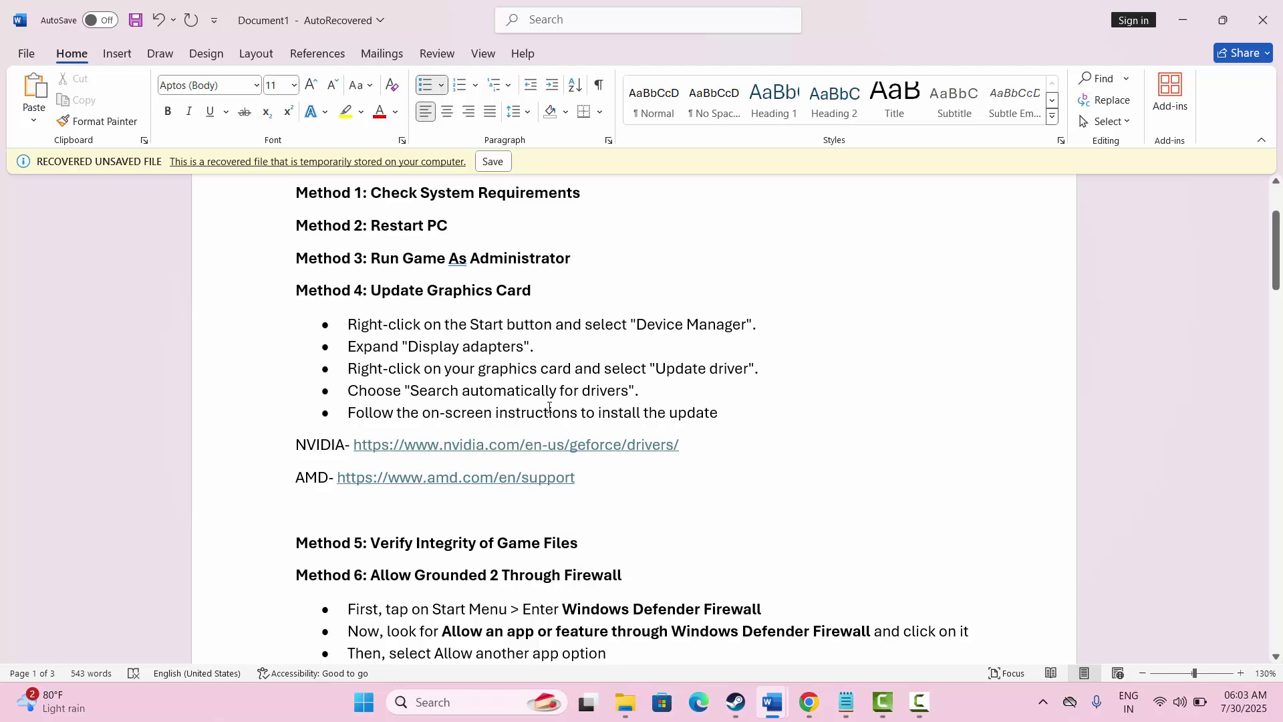
{"action": "left_click", "coordinate": [442, 702]}
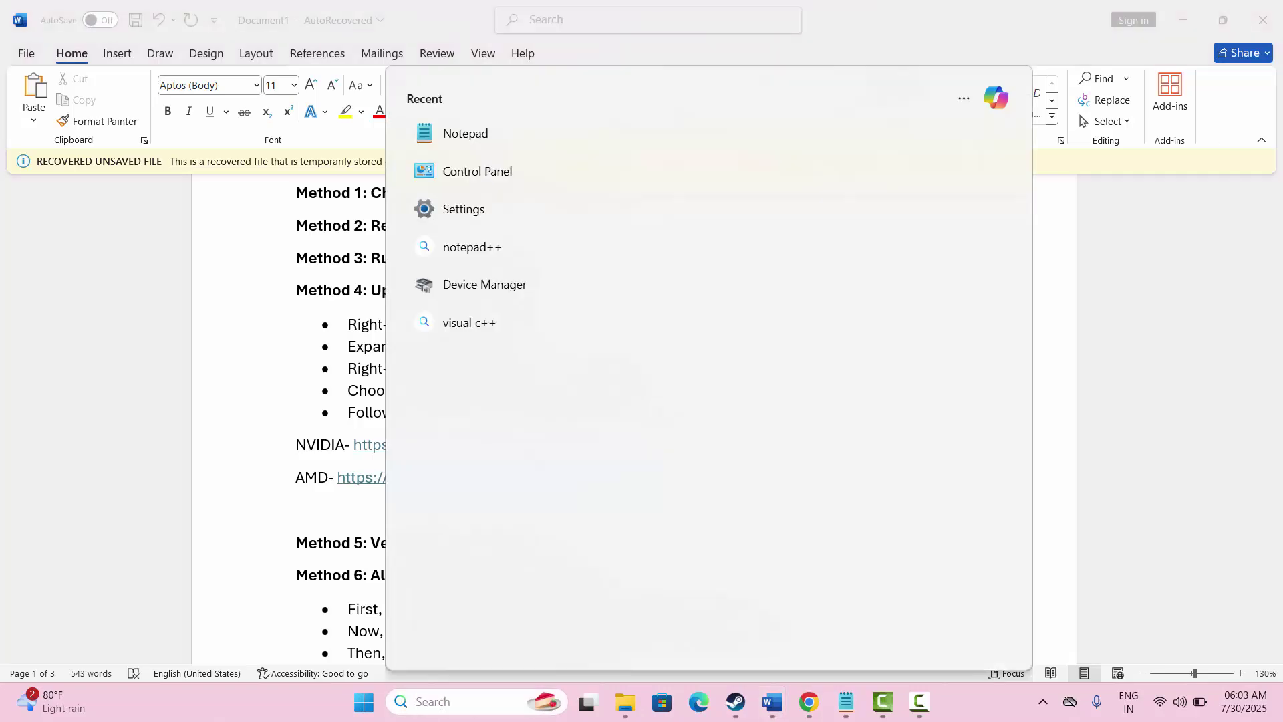
{"action": "left_click", "coordinate": [493, 286]}
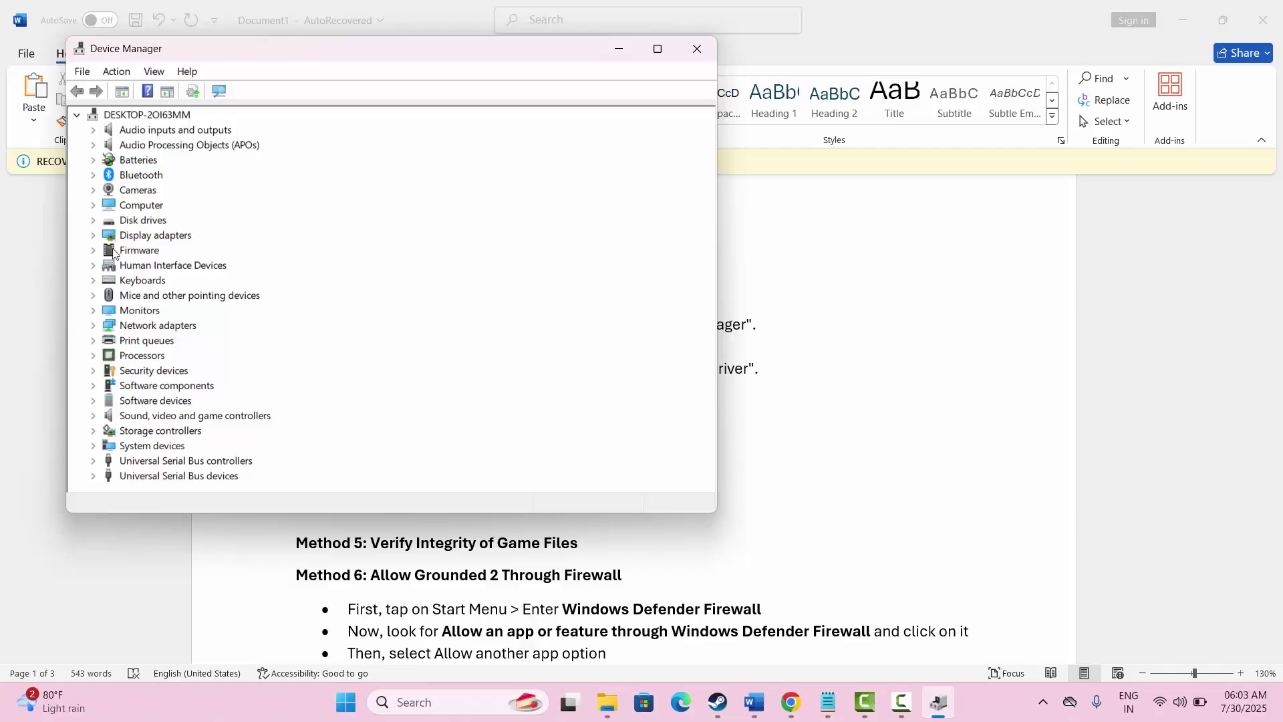
{"action": "left_click", "coordinate": [93, 235]}
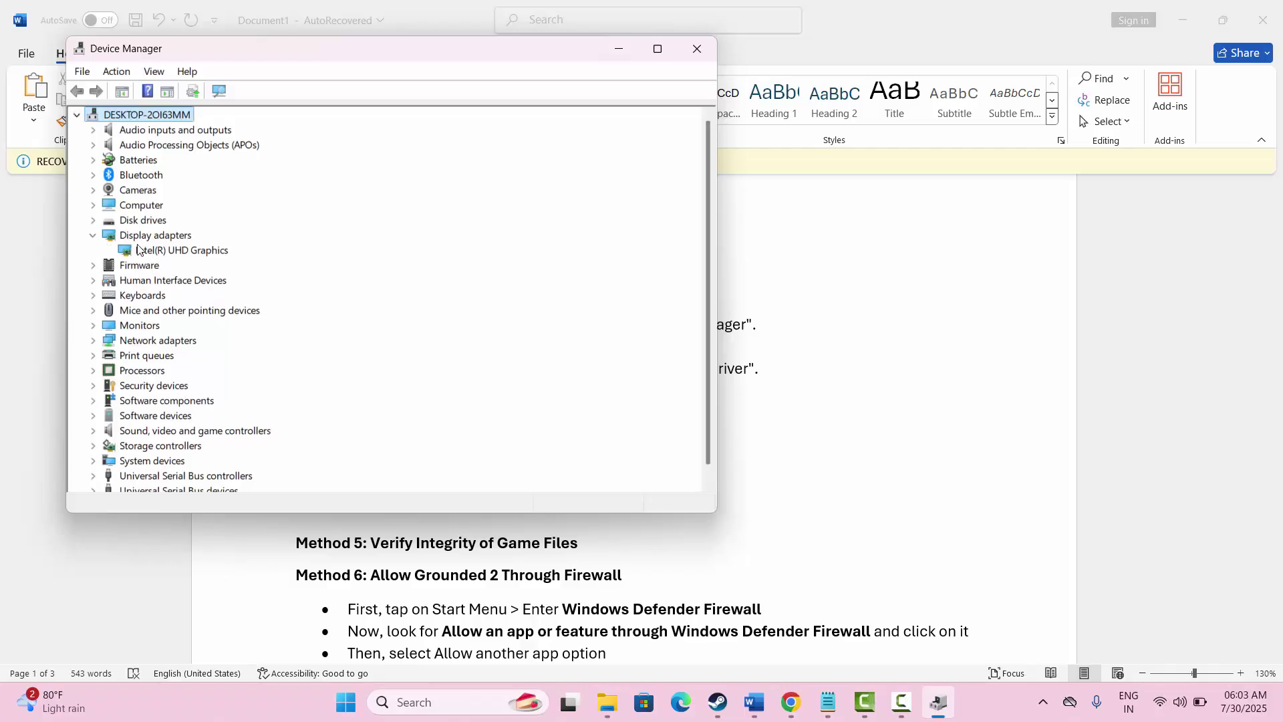
{"action": "right_click", "coordinate": [181, 252]}
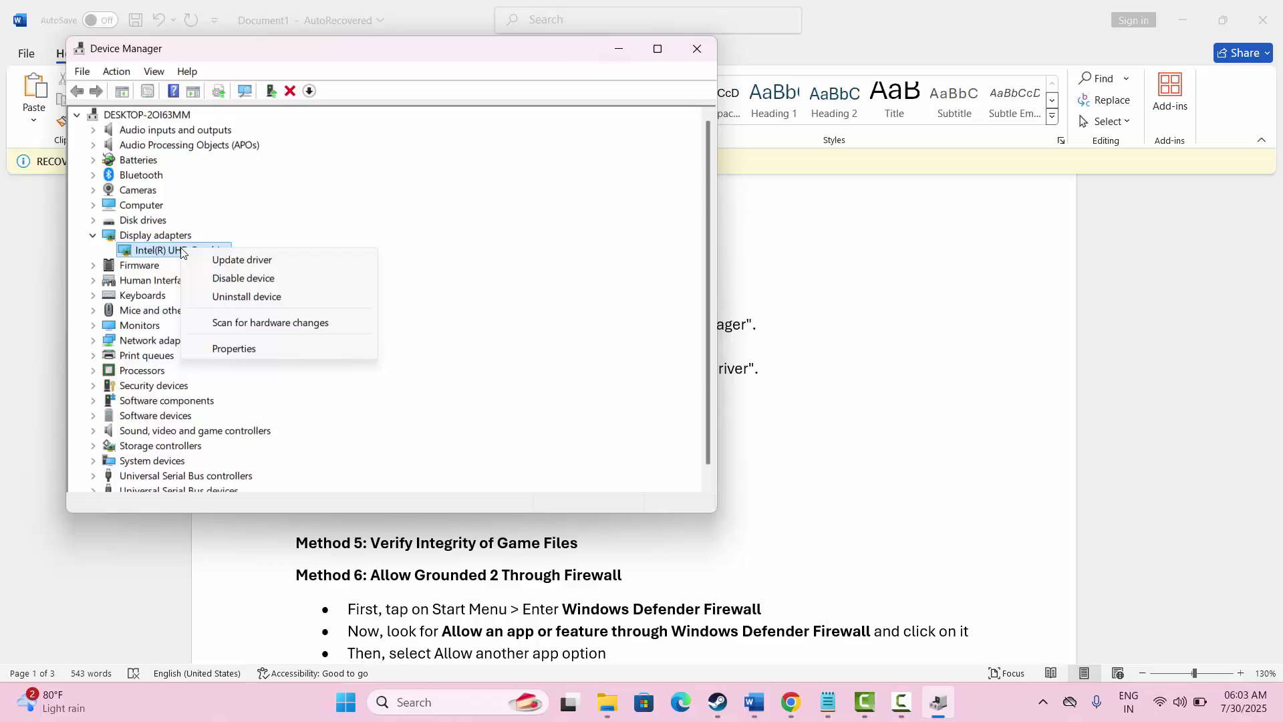
{"action": "left_click", "coordinate": [226, 260]}
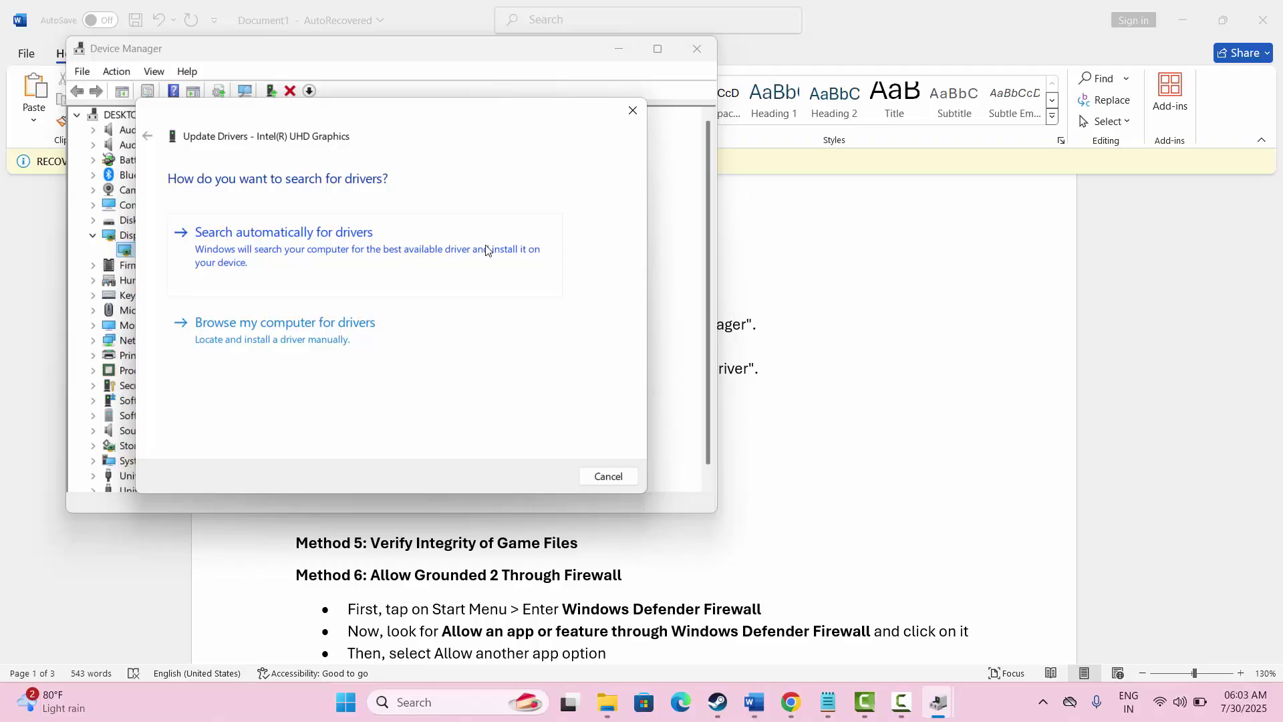
{"action": "left_click", "coordinate": [606, 476]}
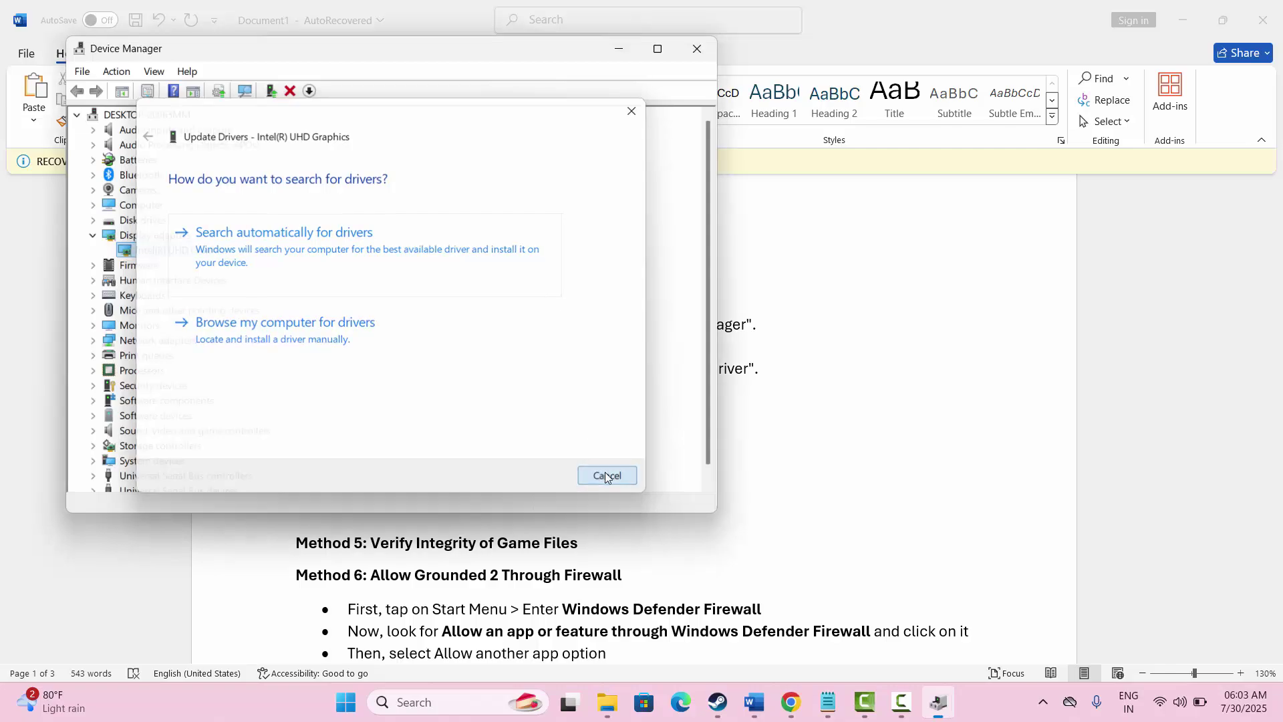
{"action": "left_click", "coordinate": [698, 49]}
{"action": "scroll", "coordinate": [480, 400], "scroll_direction": "down", "scroll_amount": 3}
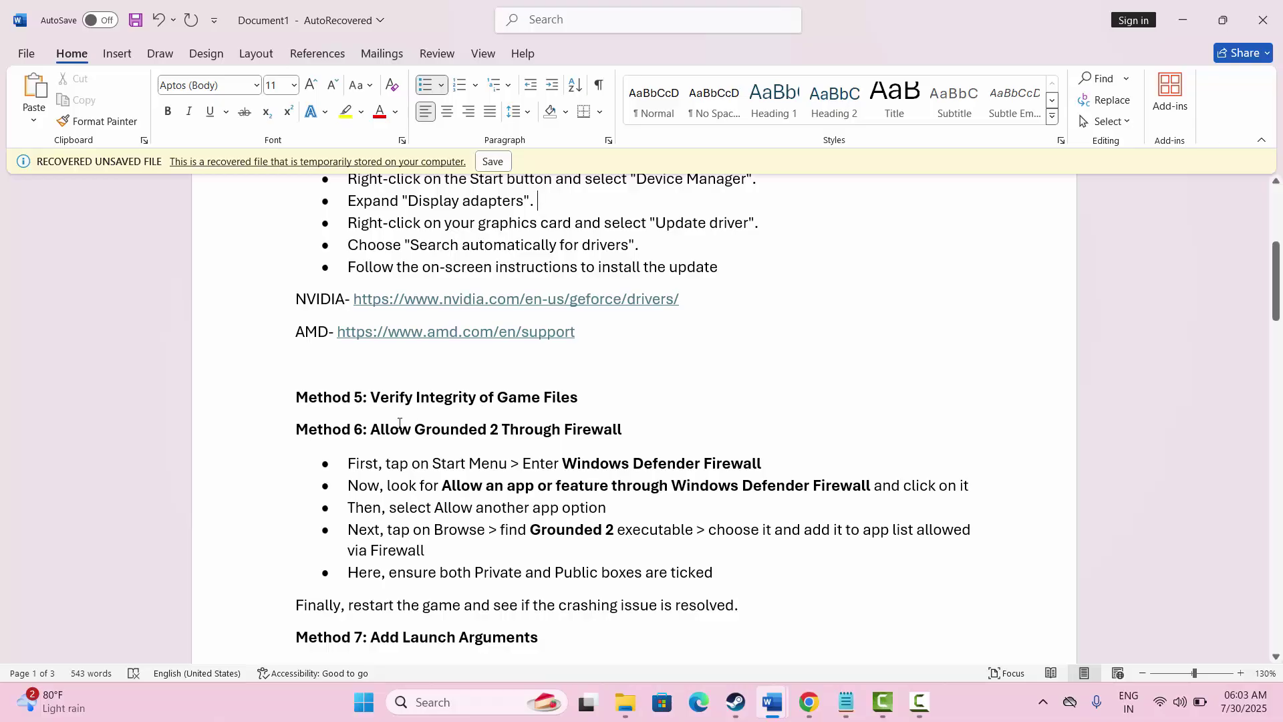
{"action": "scroll", "coordinate": [401, 421], "scroll_direction": "down", "scroll_amount": 3}
{"action": "scroll", "coordinate": [400, 424], "scroll_direction": "up", "scroll_amount": 1}
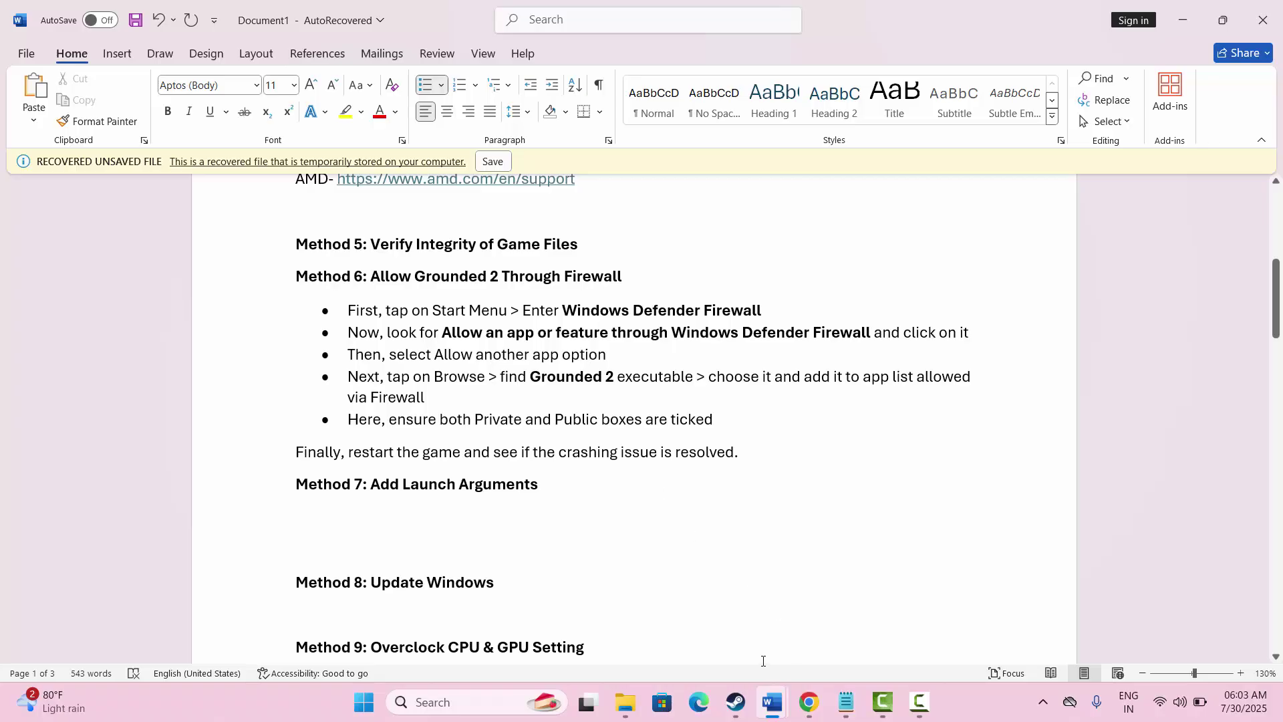
{"action": "left_click", "coordinate": [736, 701]}
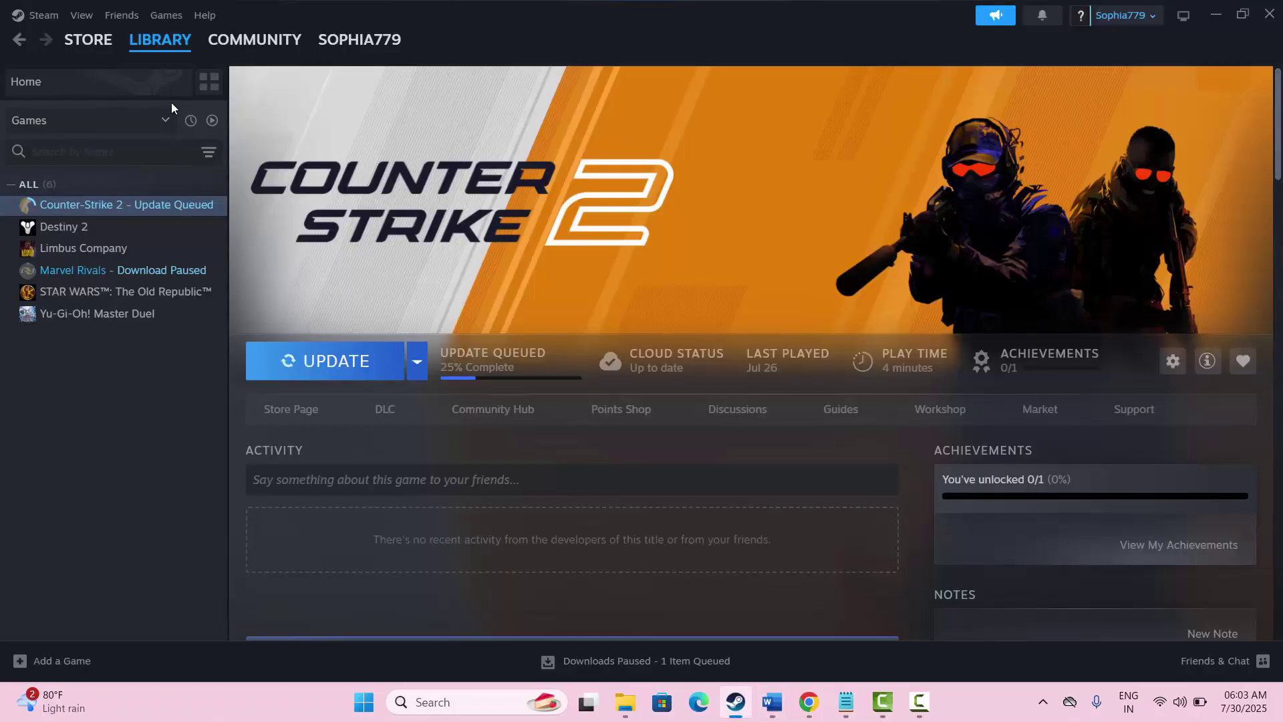
{"action": "mouse_move", "coordinate": [167, 47]}
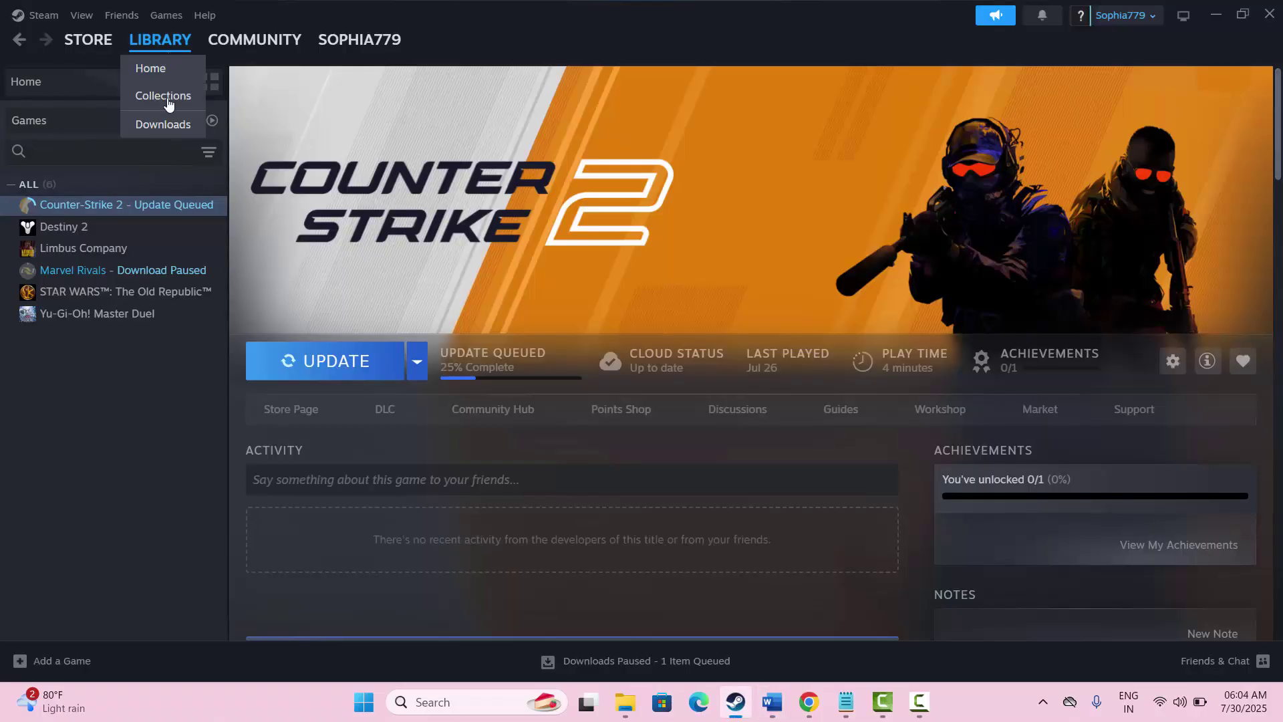
{"action": "right_click", "coordinate": [145, 209]}
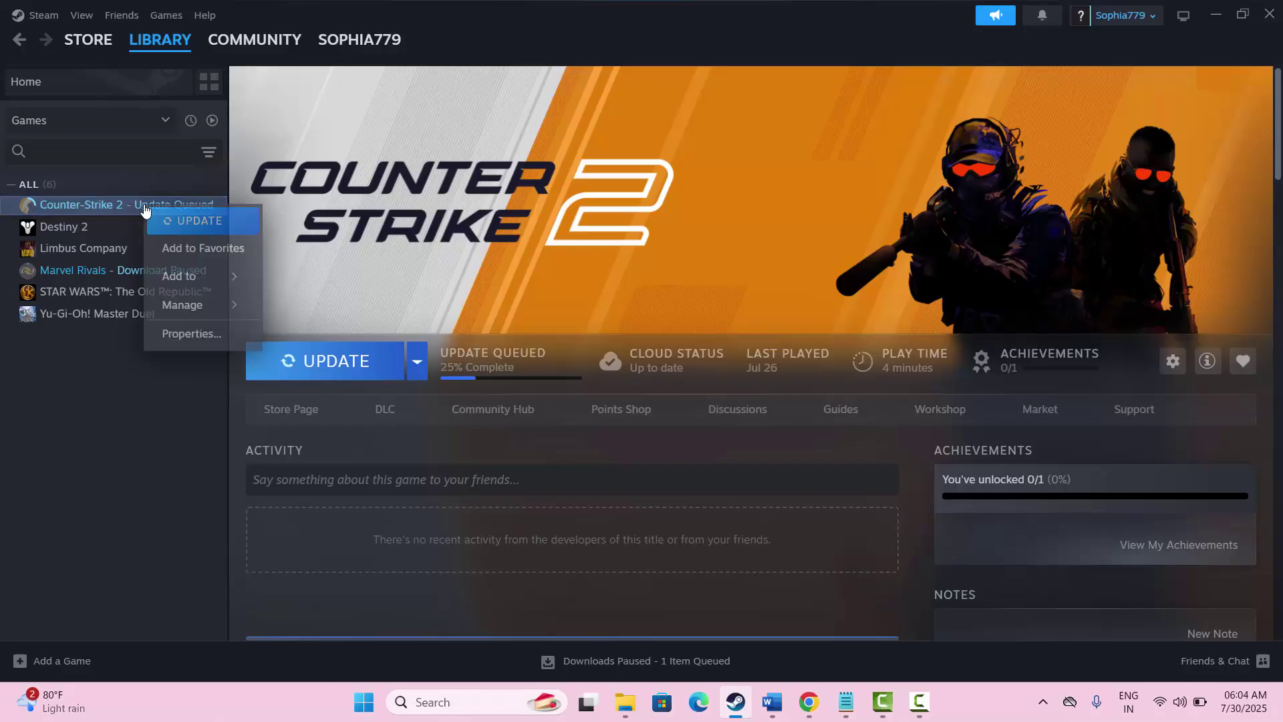
{"action": "left_click", "coordinate": [191, 335]}
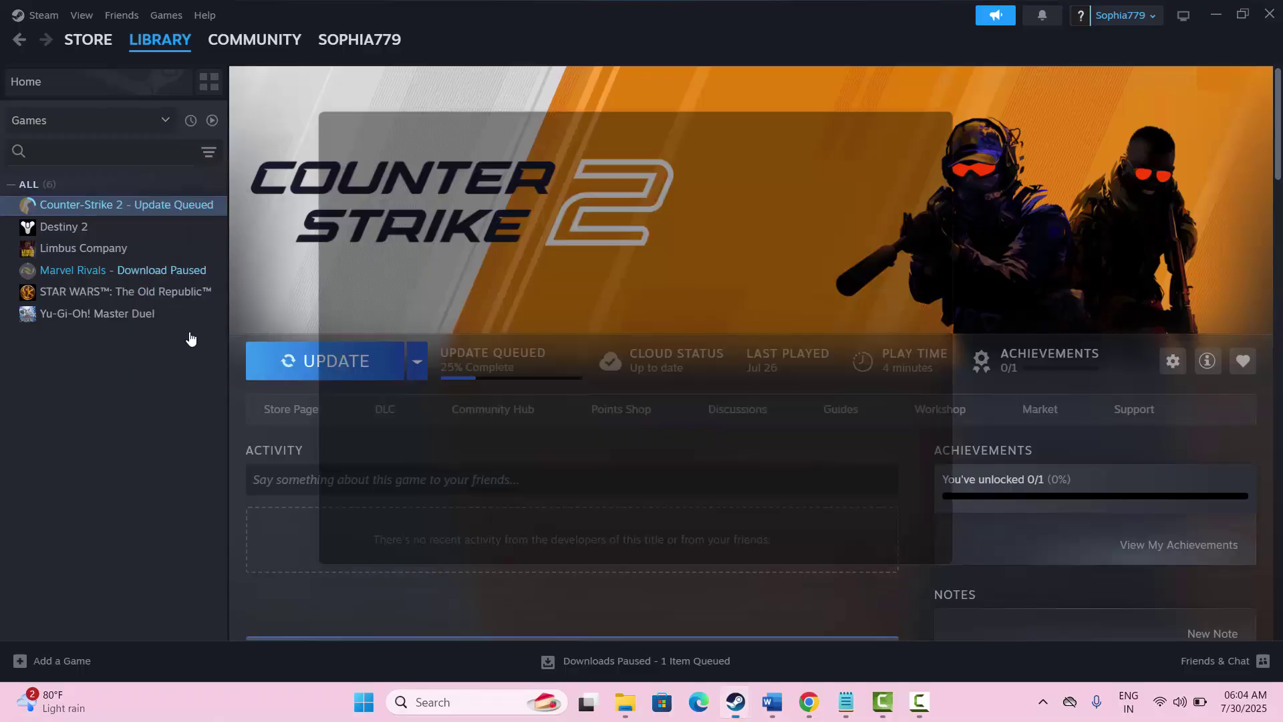
{"action": "left_click", "coordinate": [371, 250]}
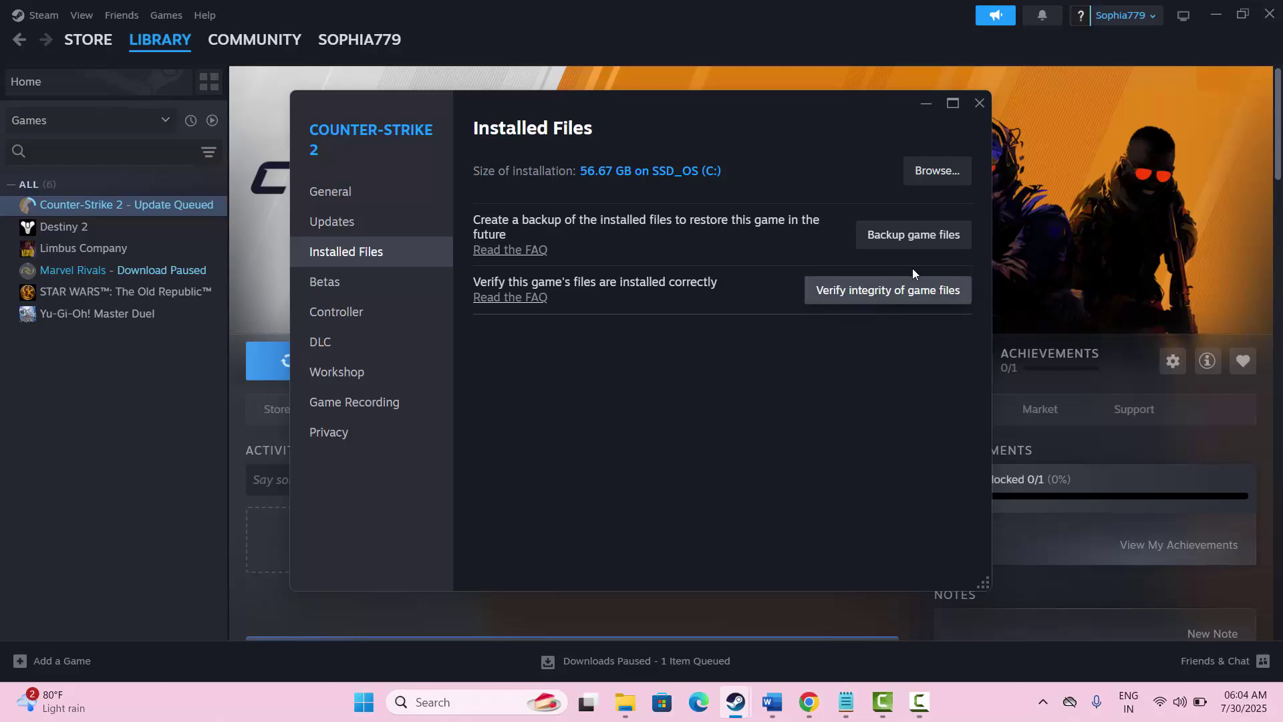
{"action": "left_click", "coordinate": [980, 104]}
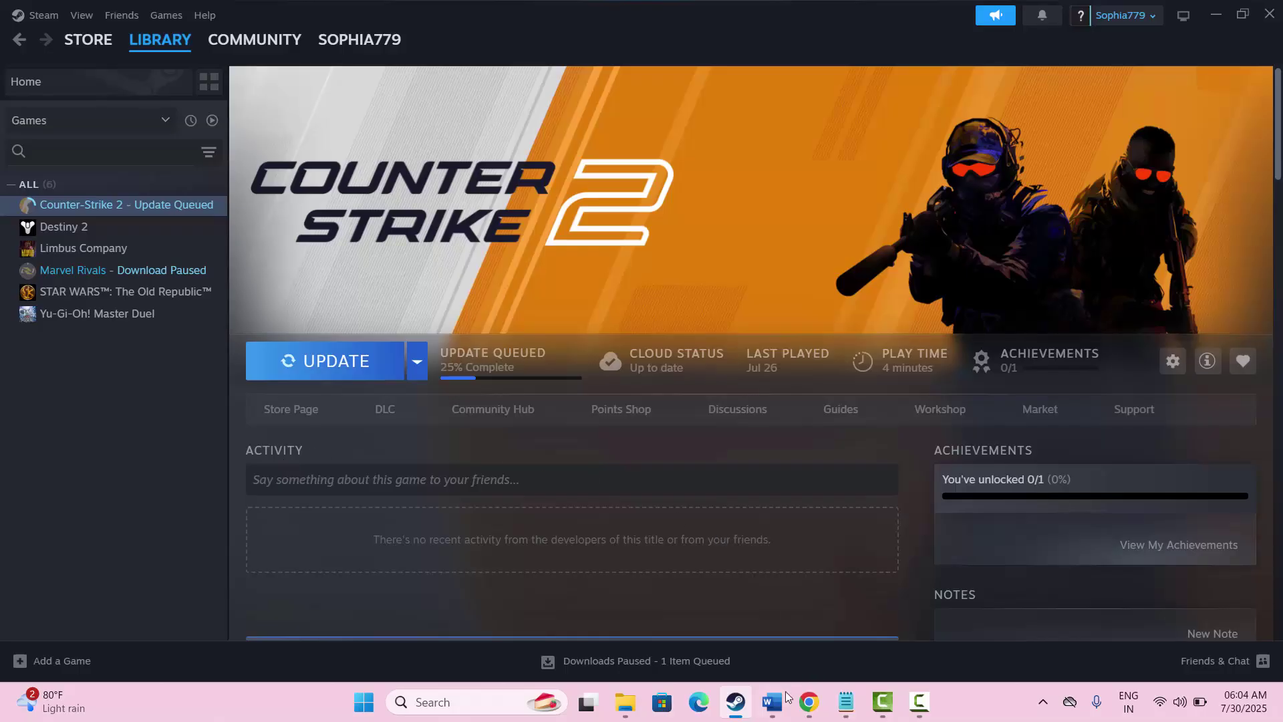
{"action": "mouse_move", "coordinate": [773, 702]}
{"action": "left_click", "coordinate": [849, 620]}
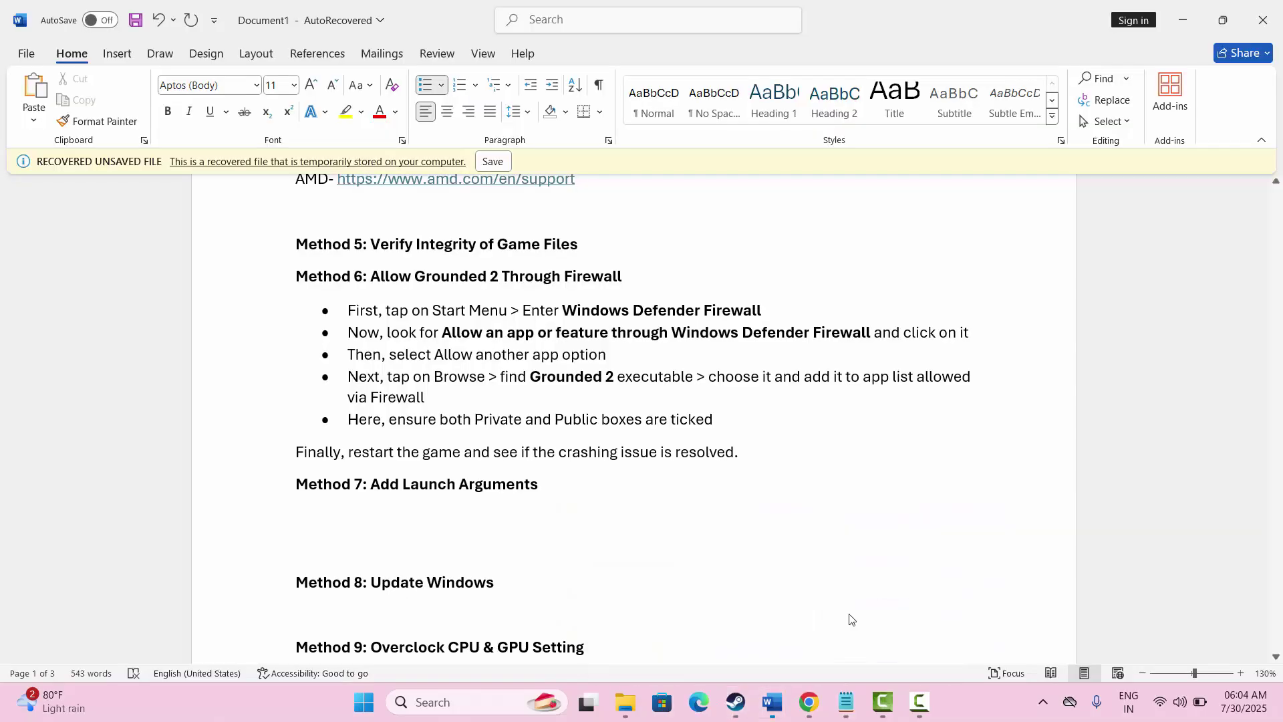
{"action": "scroll", "coordinate": [488, 384], "scroll_direction": "down", "scroll_amount": 2}
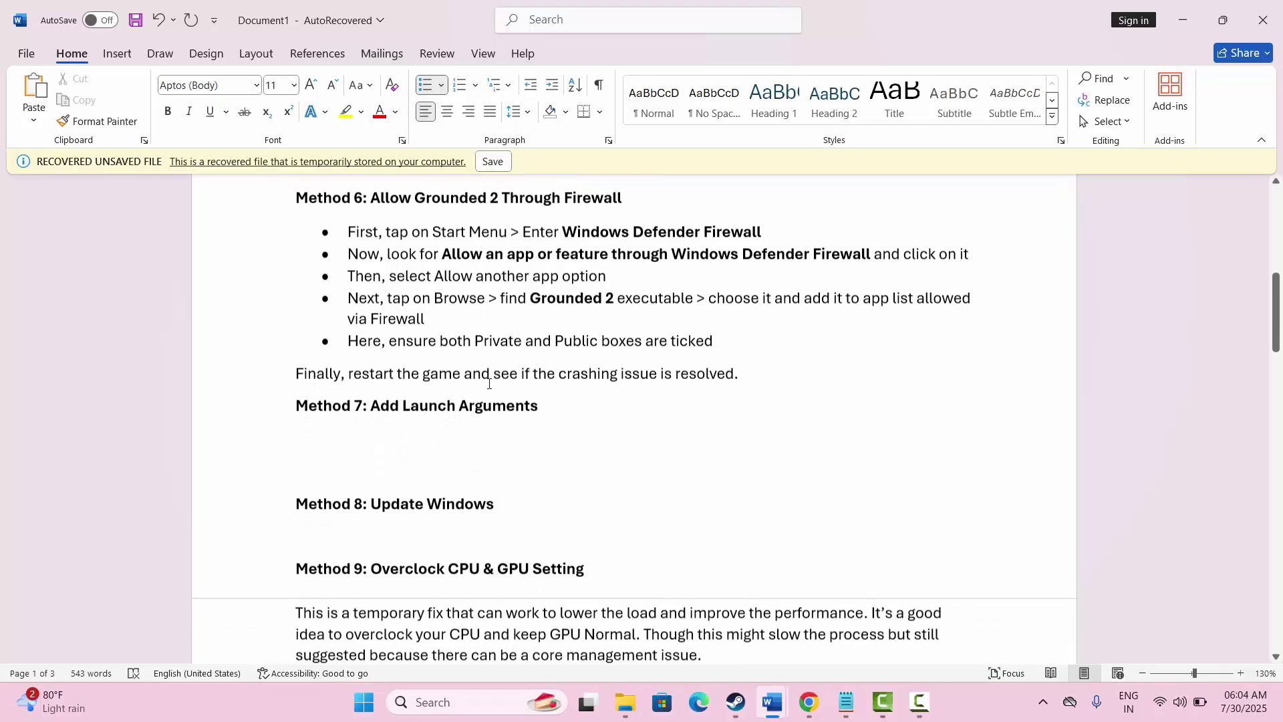
{"action": "scroll", "coordinate": [485, 361], "scroll_direction": "up", "scroll_amount": 1}
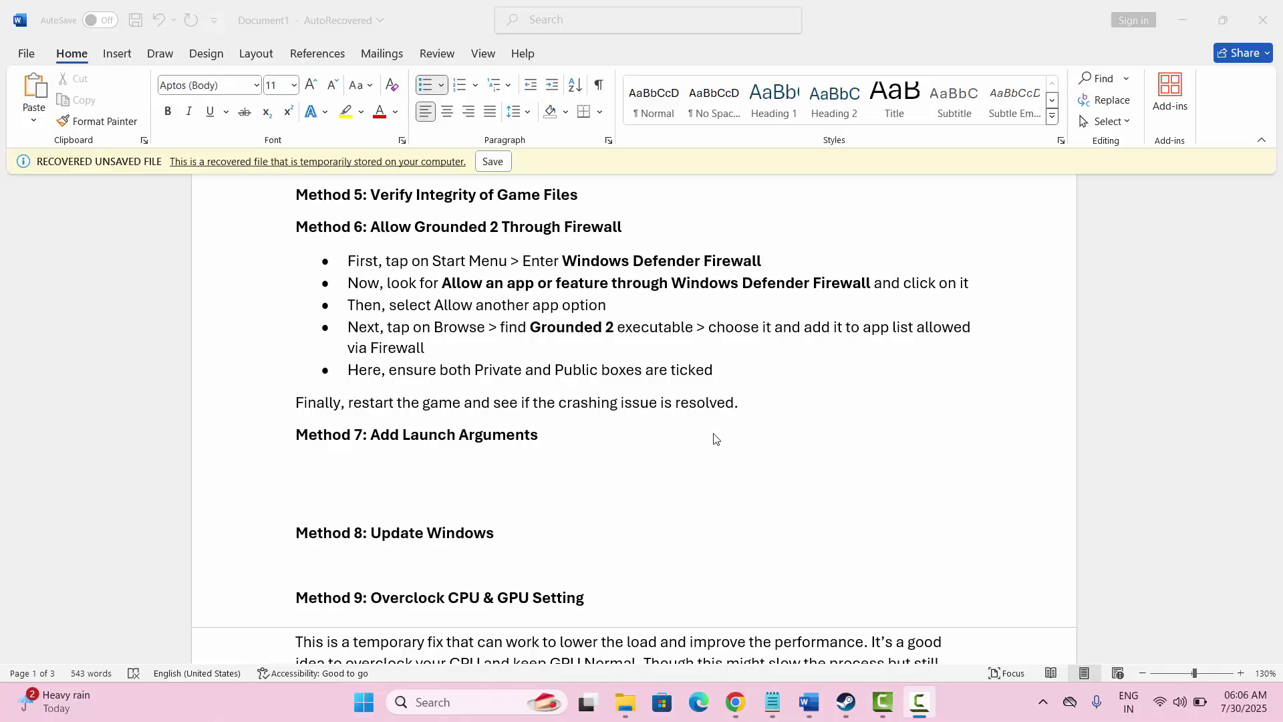
{"action": "left_click", "coordinate": [444, 703]}
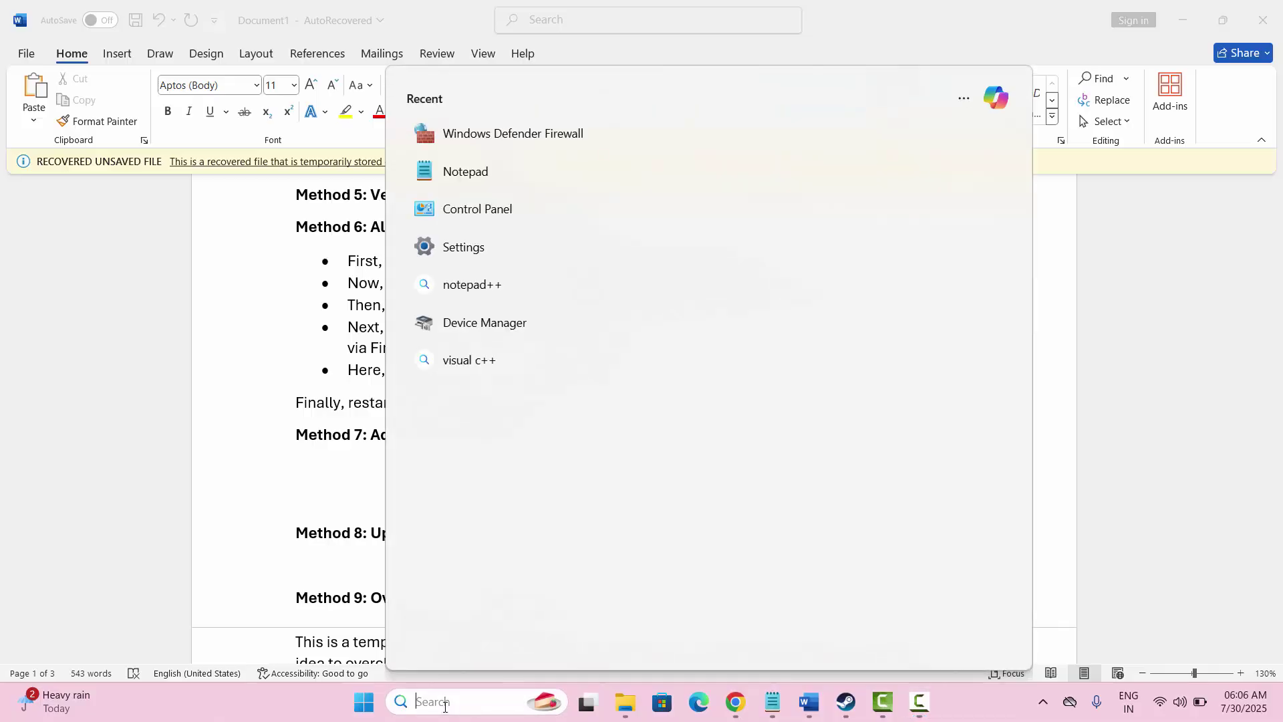
{"action": "left_click", "coordinate": [527, 137]}
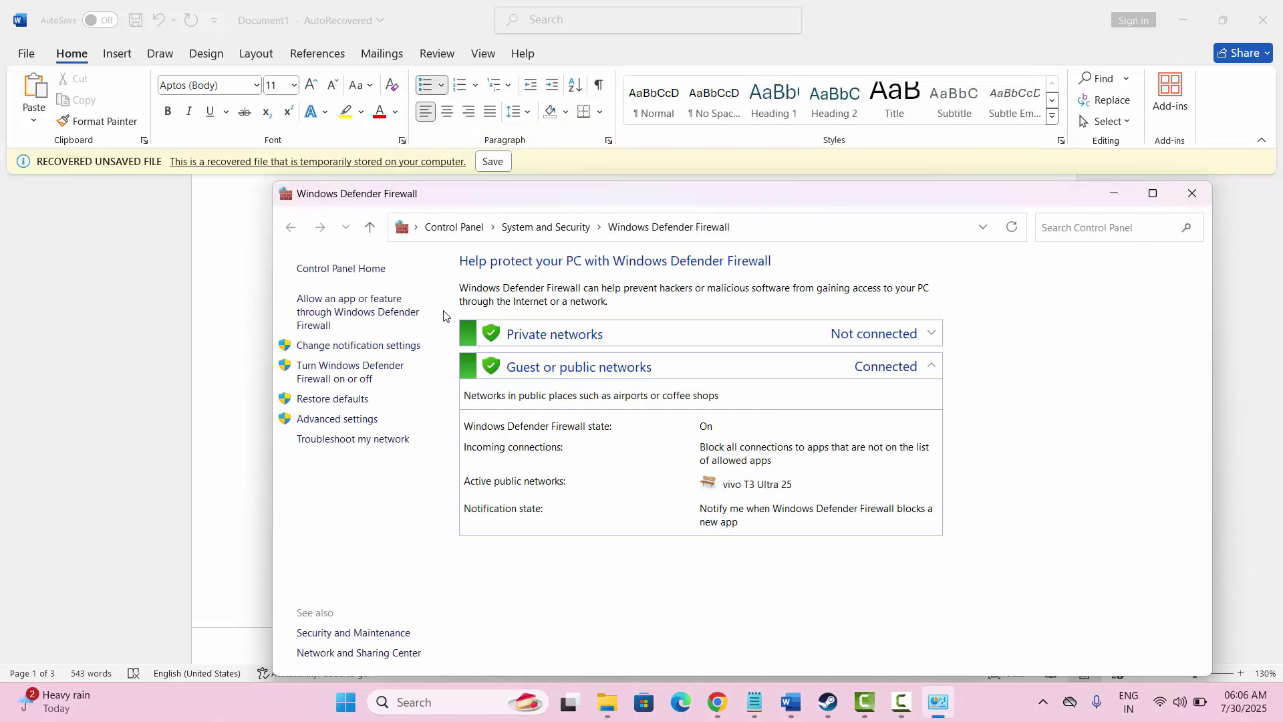
{"action": "left_click", "coordinate": [383, 307]}
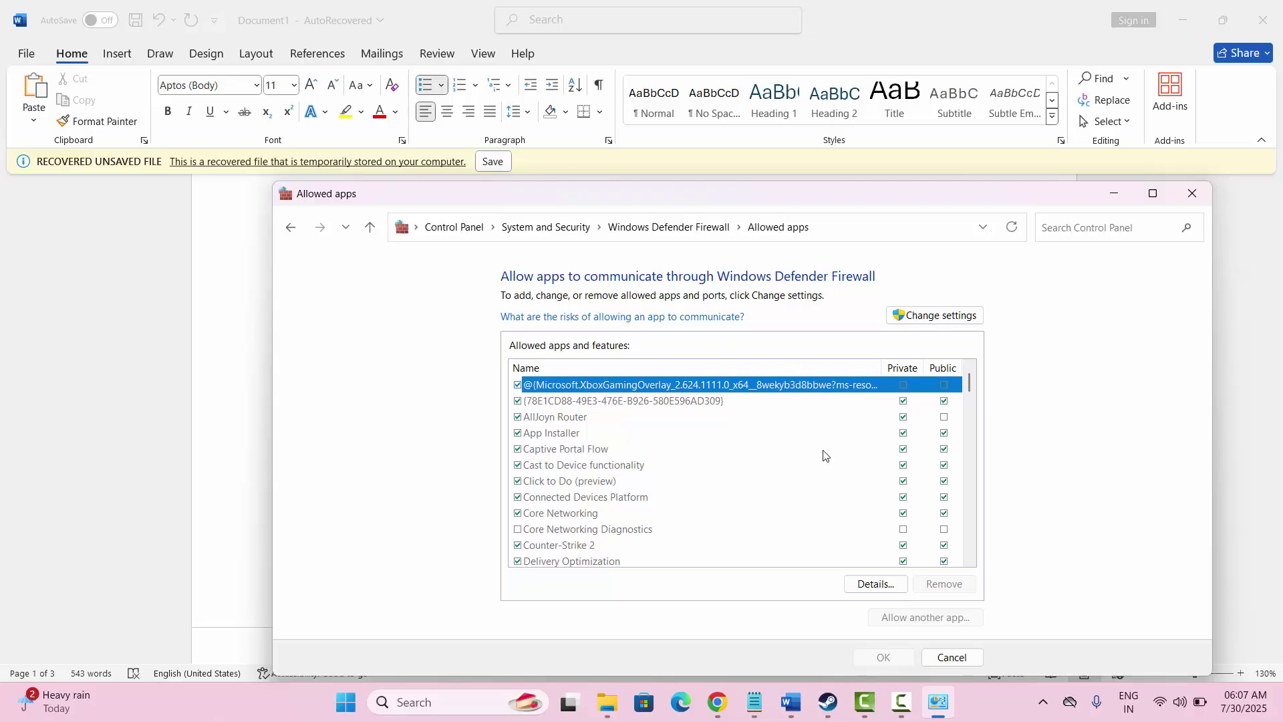
{"action": "left_click", "coordinate": [925, 317]}
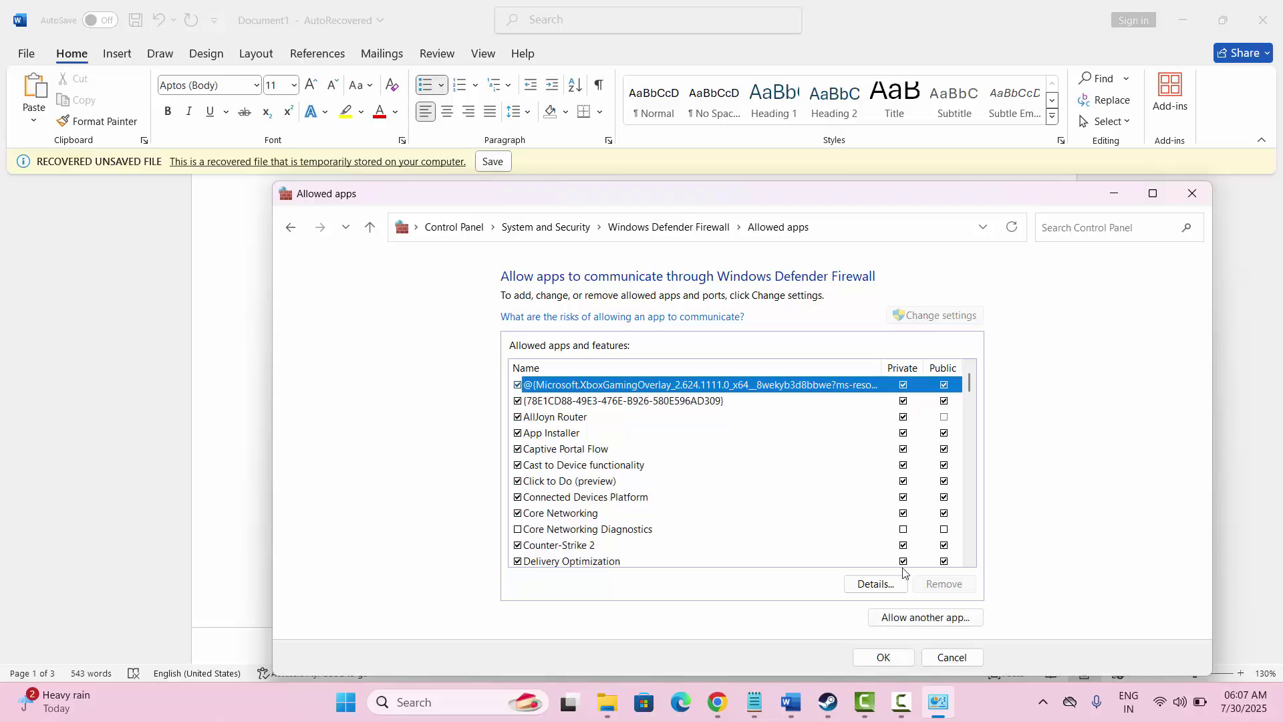
{"action": "left_click", "coordinate": [911, 619]}
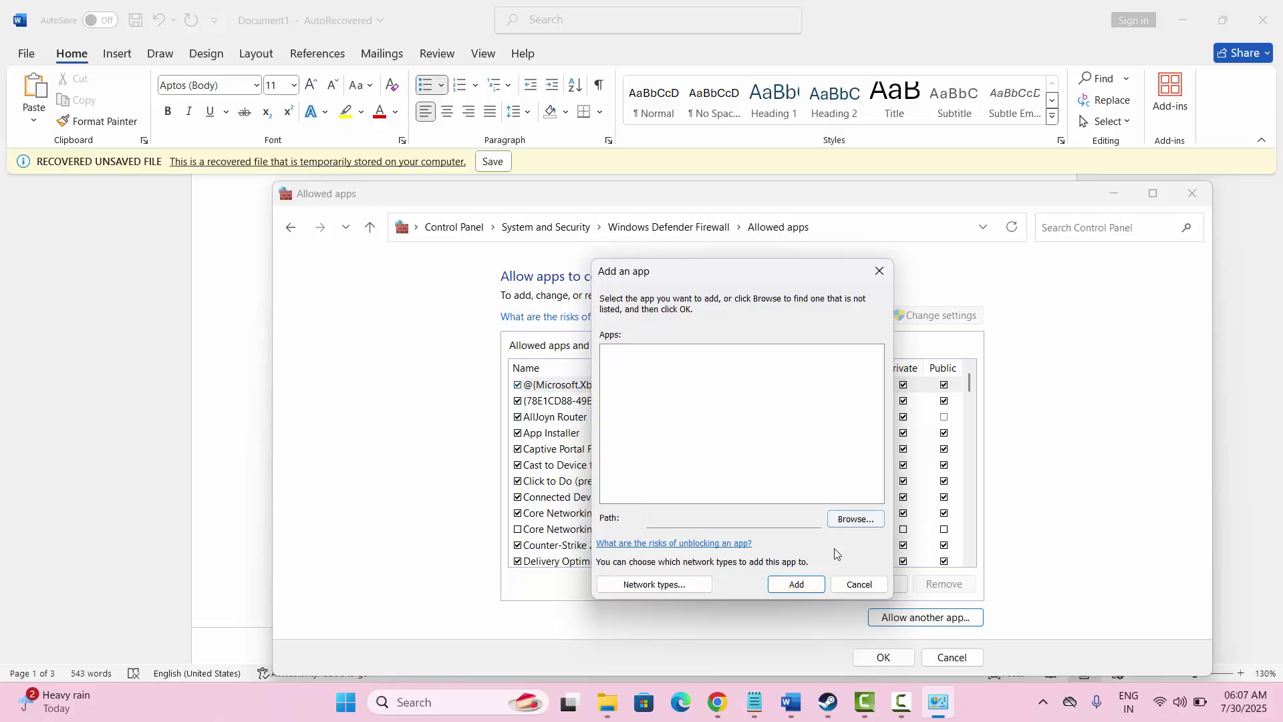
{"action": "left_click", "coordinate": [859, 584]}
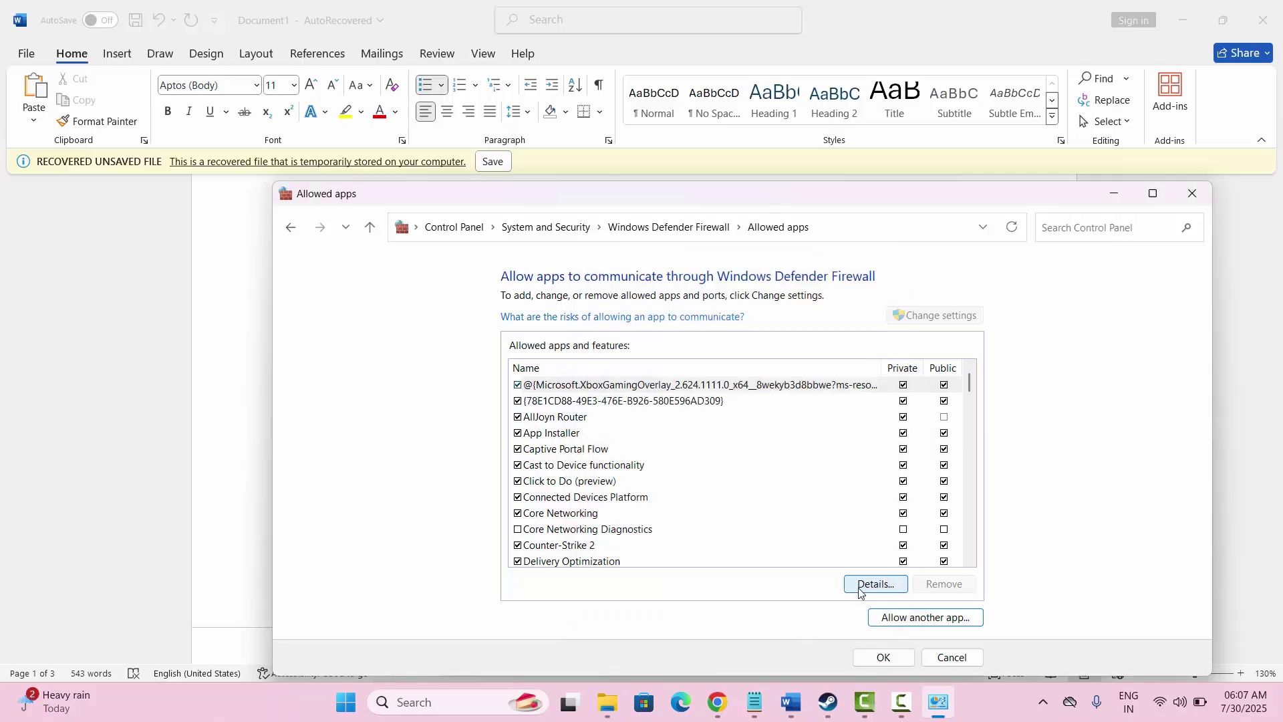
{"action": "left_click", "coordinate": [554, 547]}
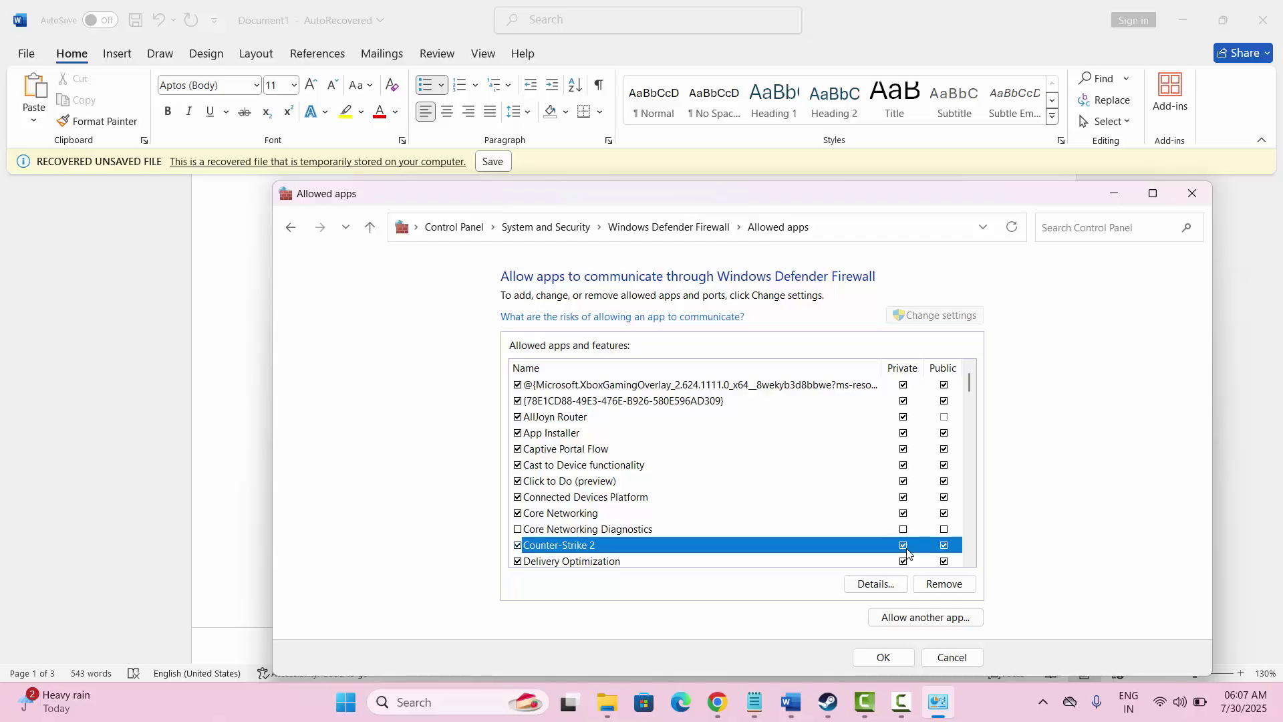
{"action": "left_click", "coordinate": [950, 659]}
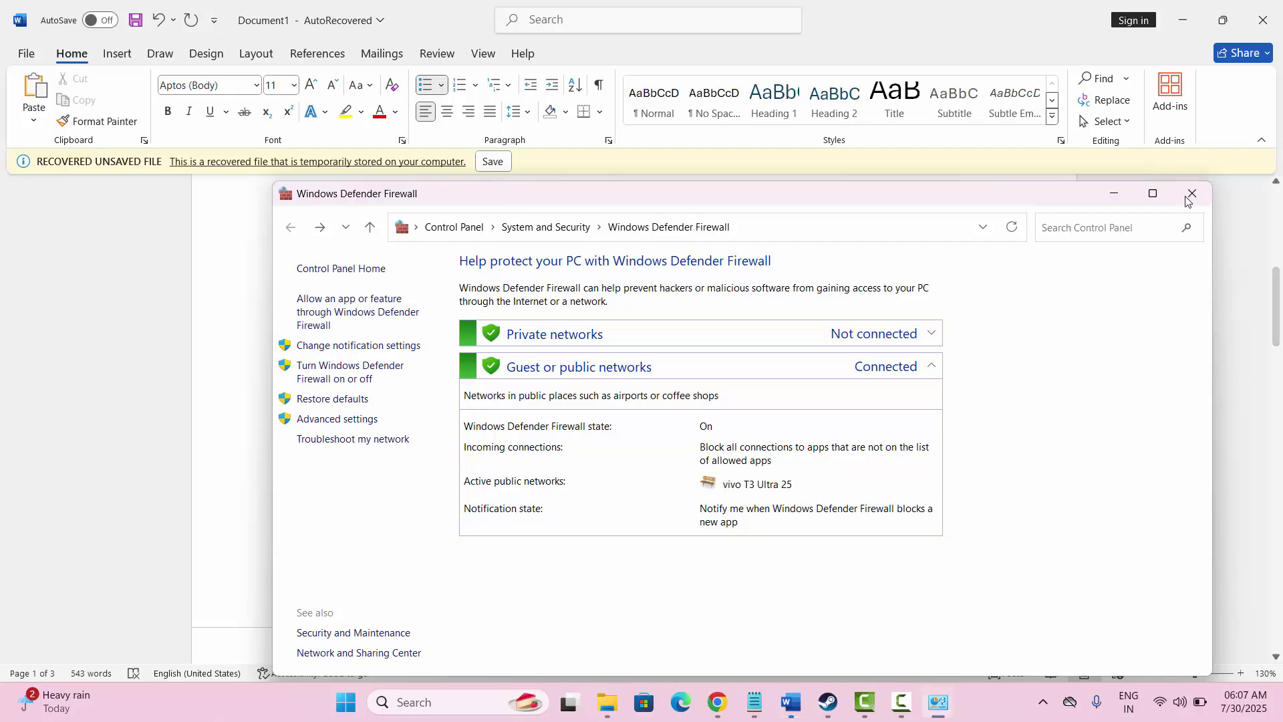
{"action": "left_click", "coordinate": [1189, 195]}
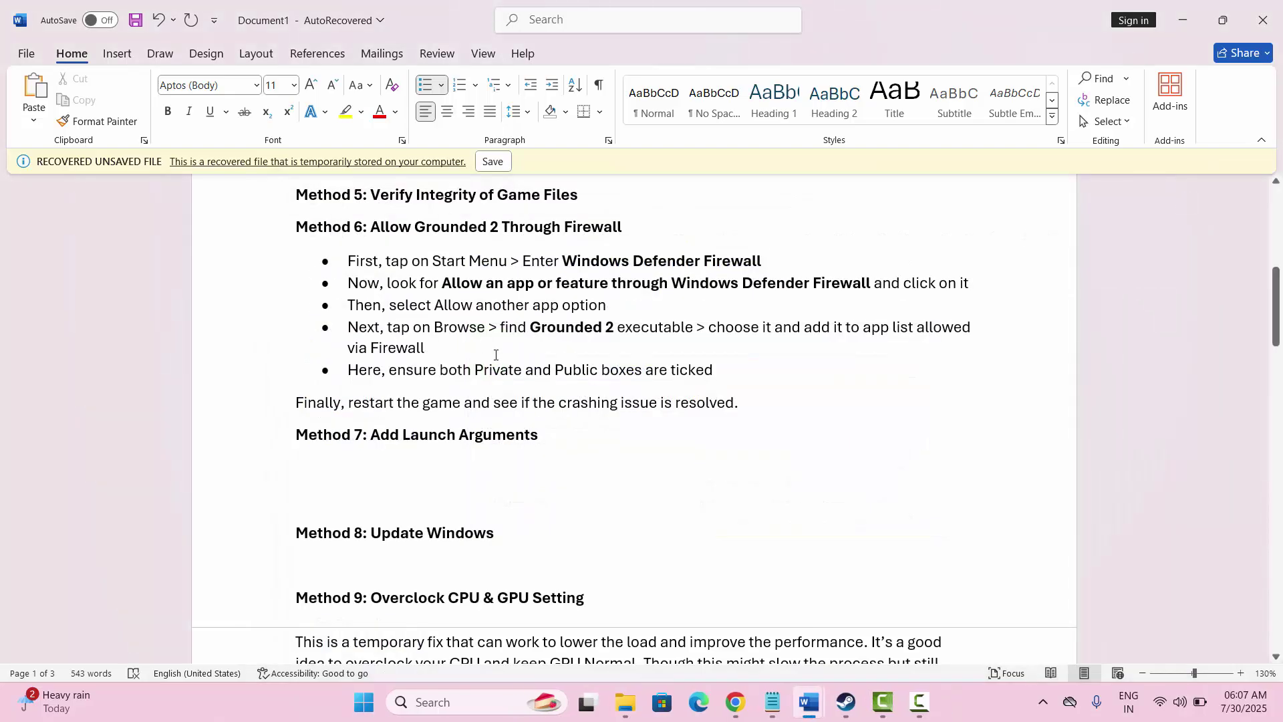
{"action": "scroll", "coordinate": [495, 355], "scroll_direction": "down", "scroll_amount": 3}
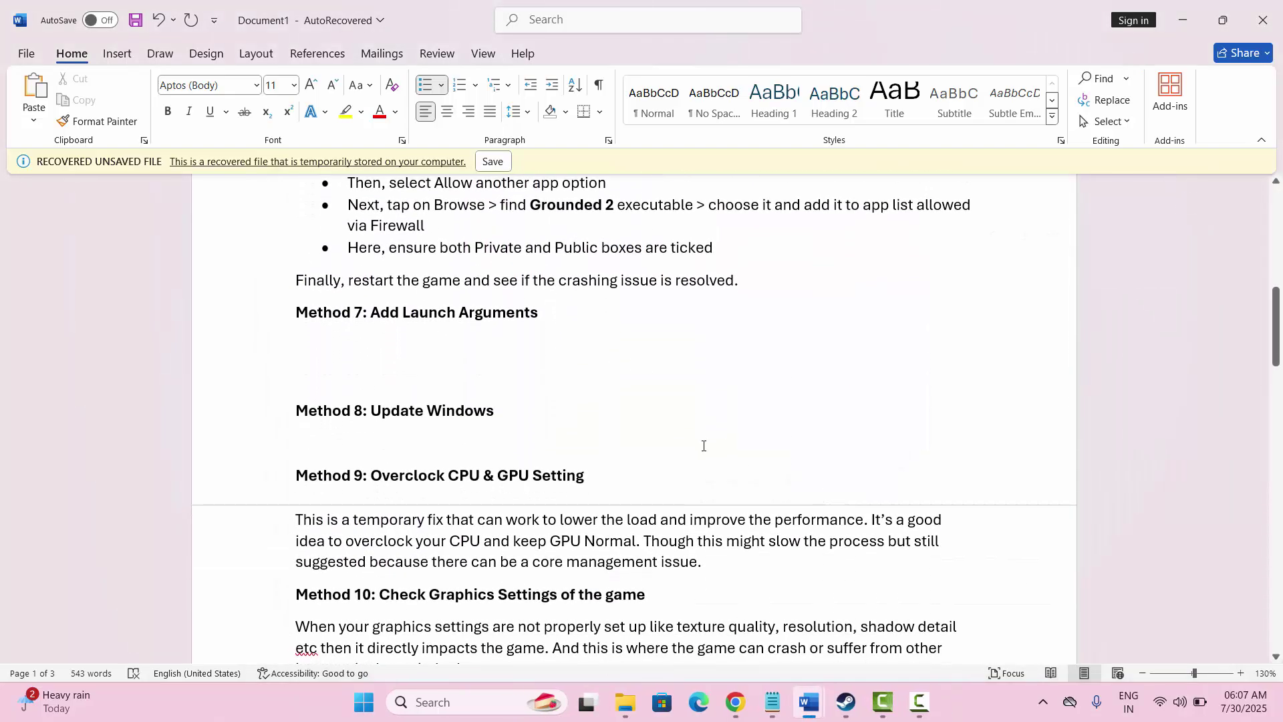
{"action": "left_click", "coordinate": [846, 702]}
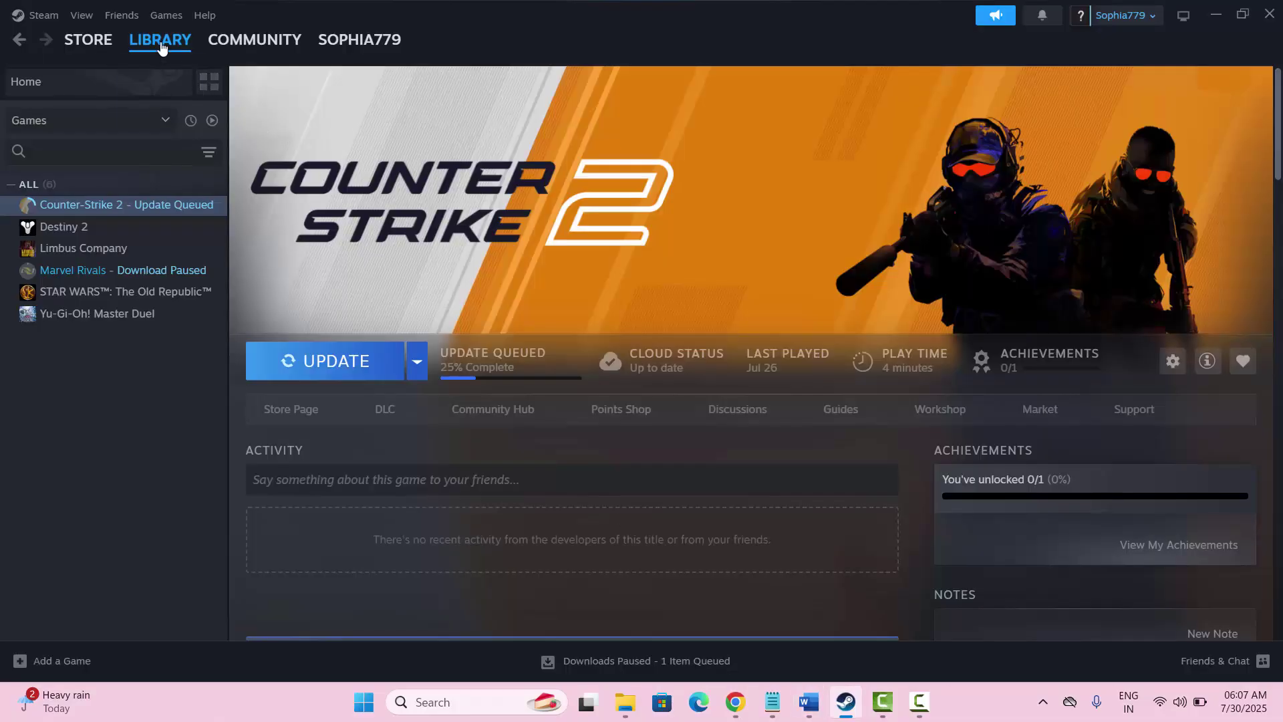
{"action": "right_click", "coordinate": [143, 209]}
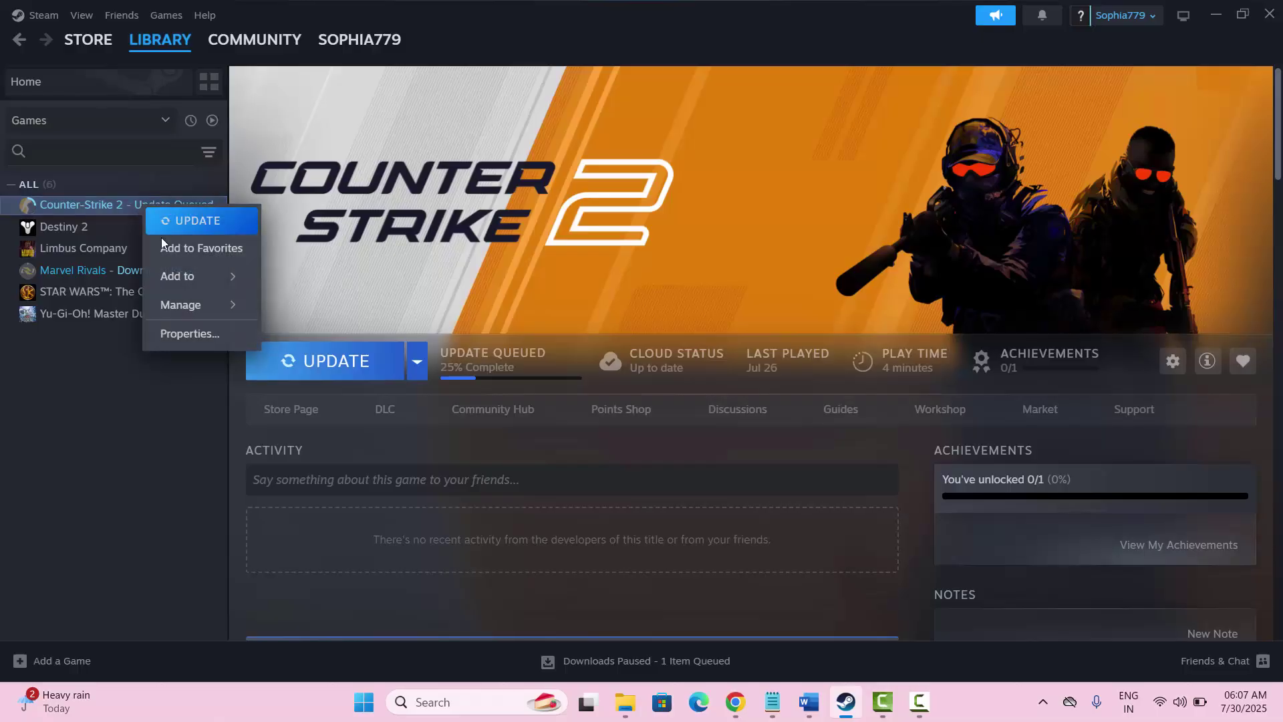
{"action": "left_click", "coordinate": [197, 334]}
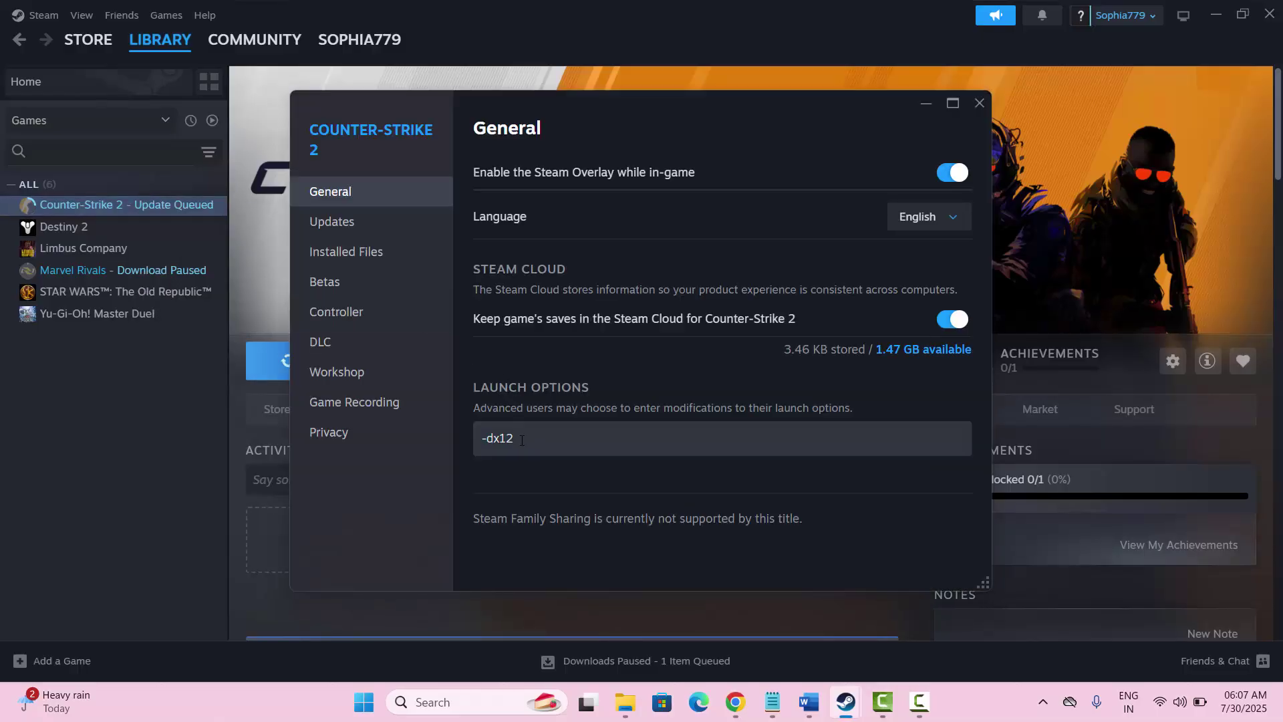
{"action": "left_click", "coordinate": [522, 440]}
{"action": "key", "text": "BackSpace"}
{"action": "key", "text": "BackSpace"}
{"action": "key", "text": "BackSpace"}
{"action": "key", "text": "BackSpace"}
{"action": "key", "text": "BackSpace"}
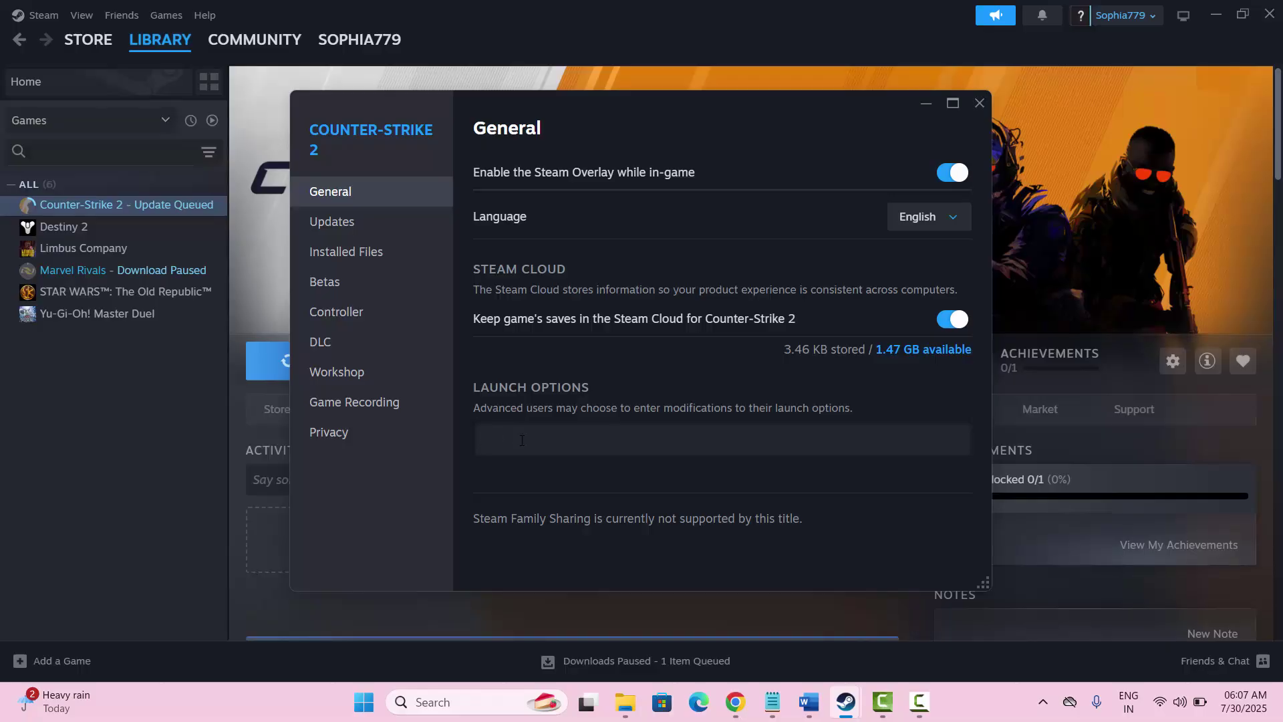
{"action": "type", "text": "-dx11"}
{"action": "key", "text": "BackSpace"}
{"action": "type", "text": "2"}
{"action": "left_click", "coordinate": [980, 104]}
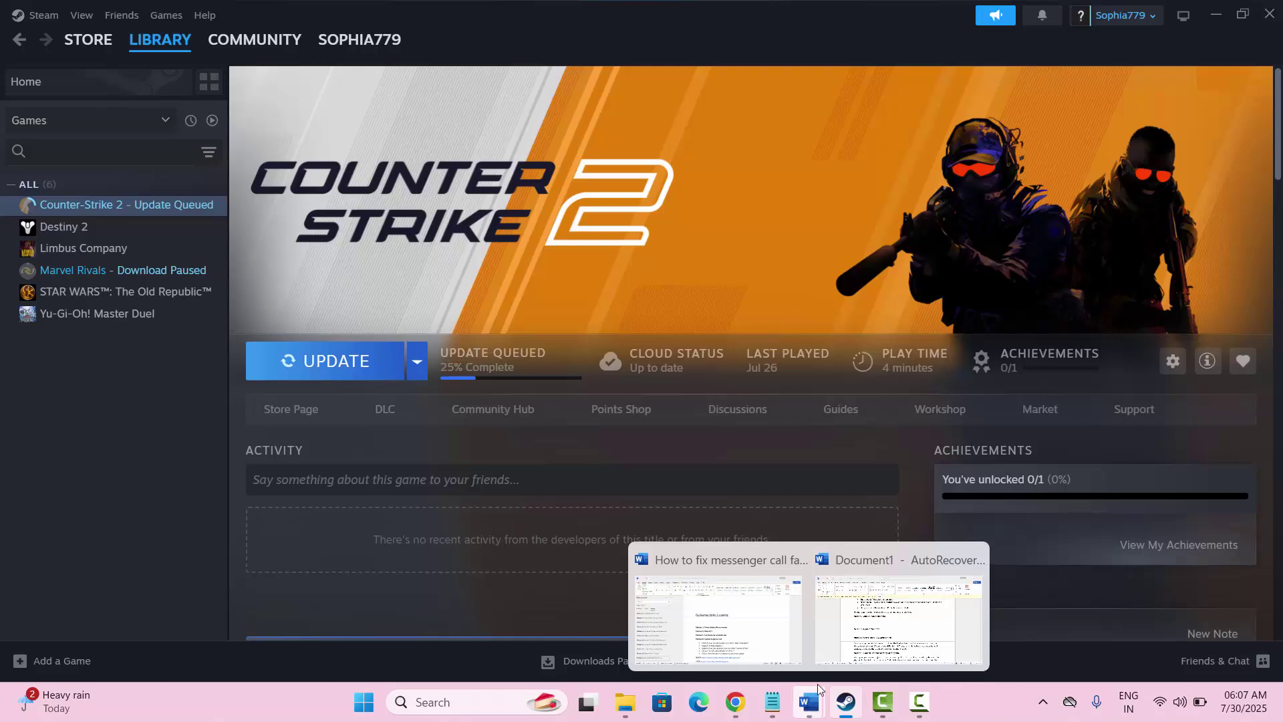
{"action": "left_click", "coordinate": [843, 710]}
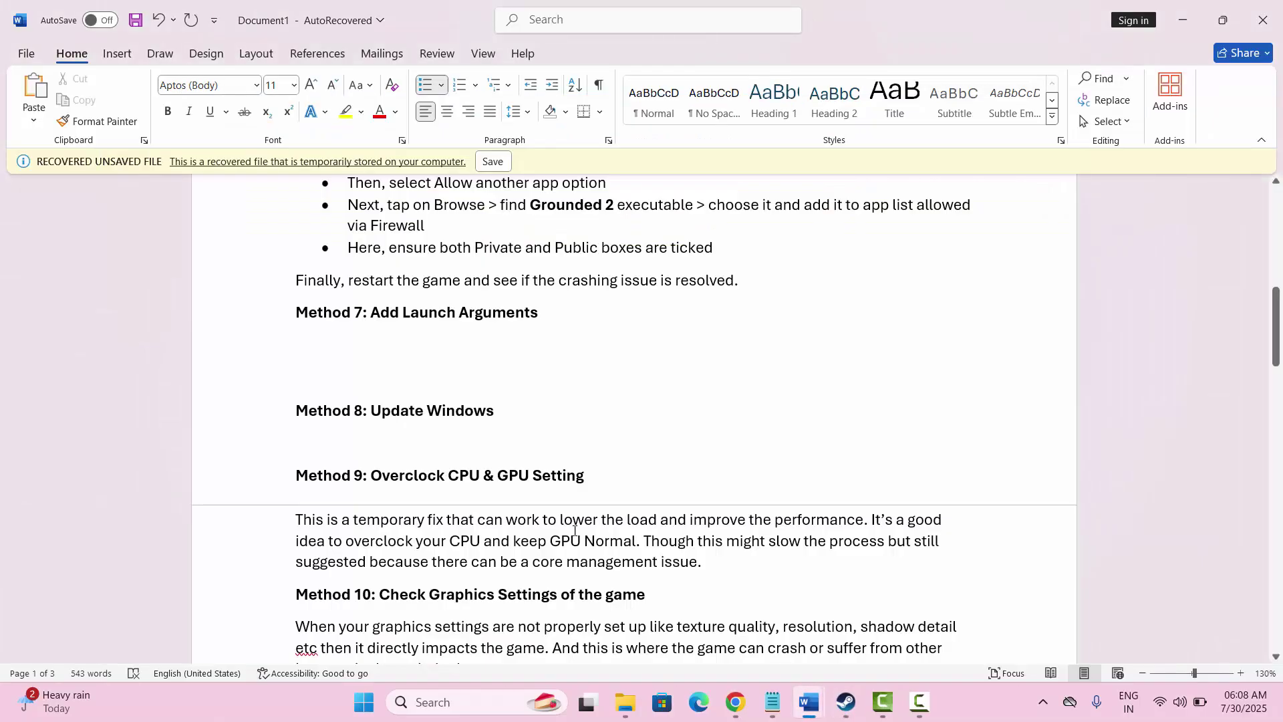
{"action": "scroll", "coordinate": [533, 515], "scroll_direction": "down", "scroll_amount": 2}
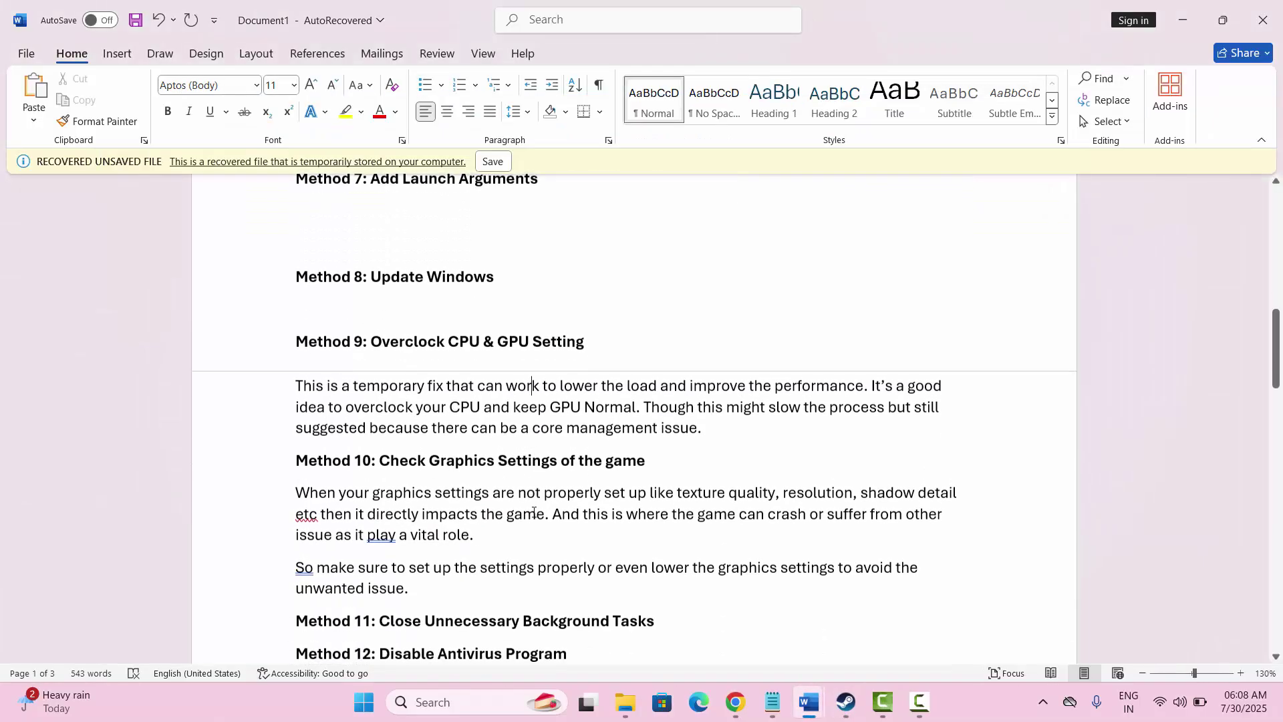
{"action": "left_click", "coordinate": [445, 701]}
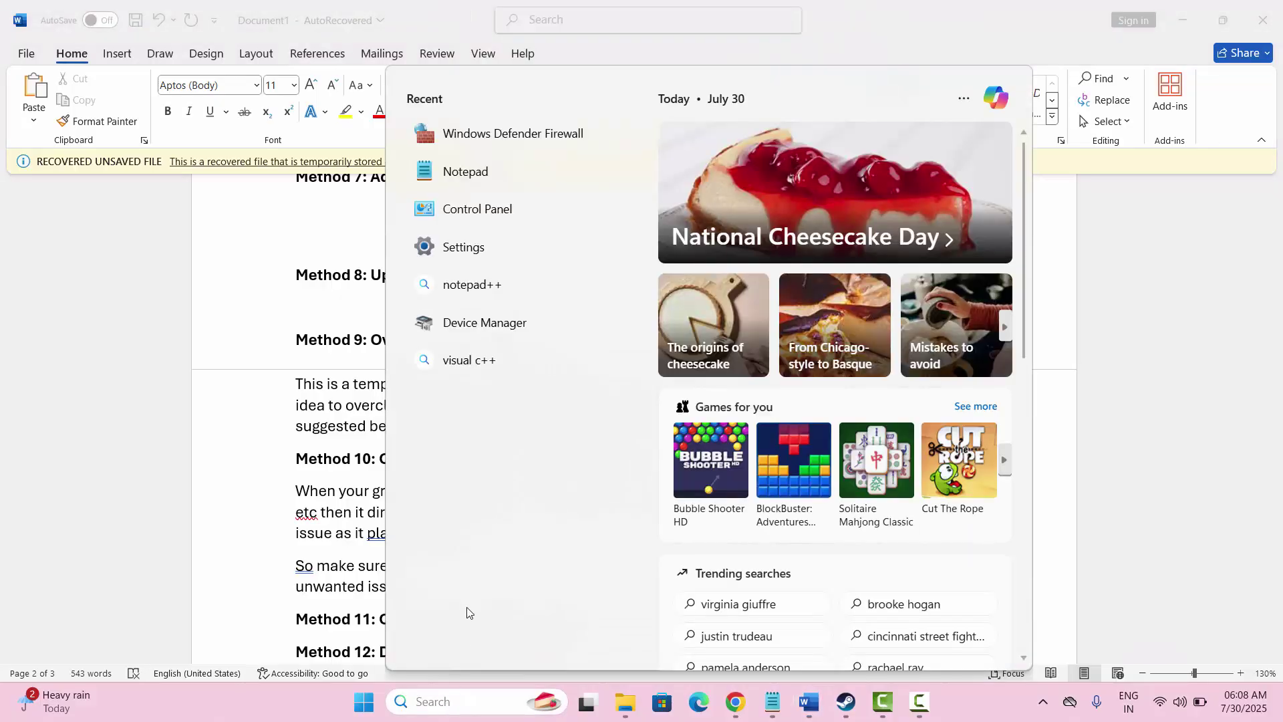
{"action": "type", "text": "check"}
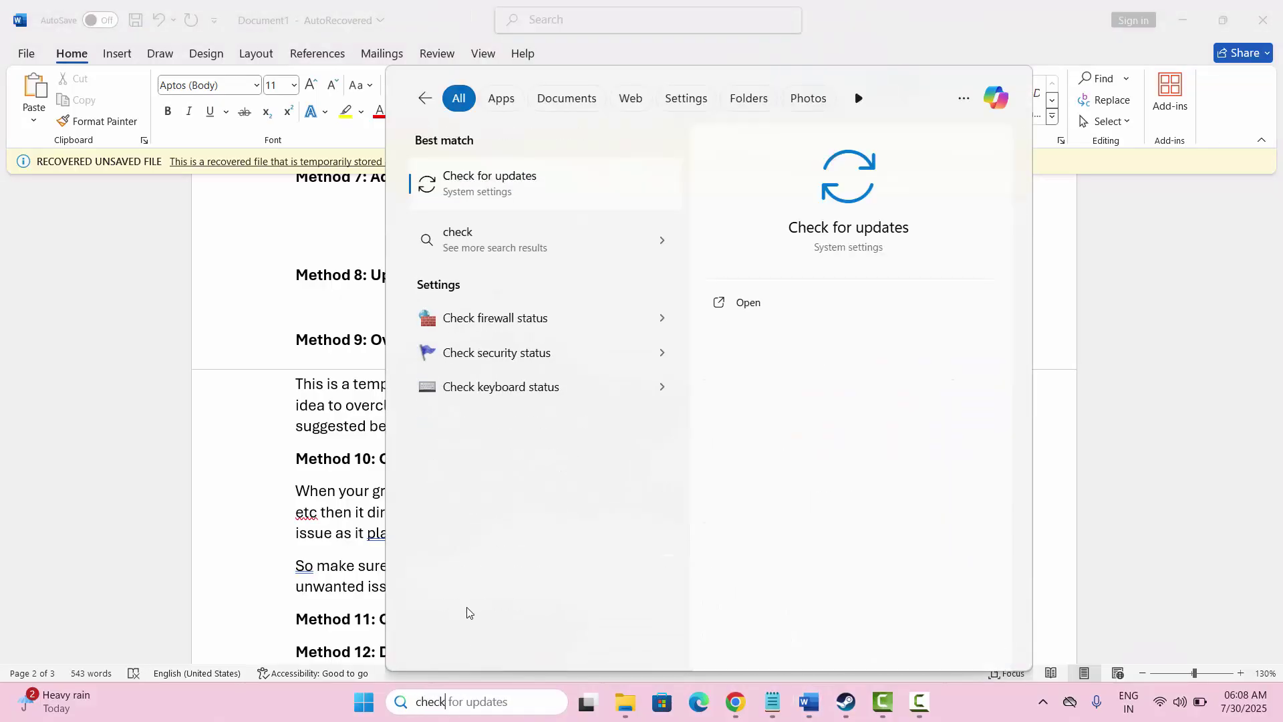
{"action": "left_click", "coordinate": [513, 185]}
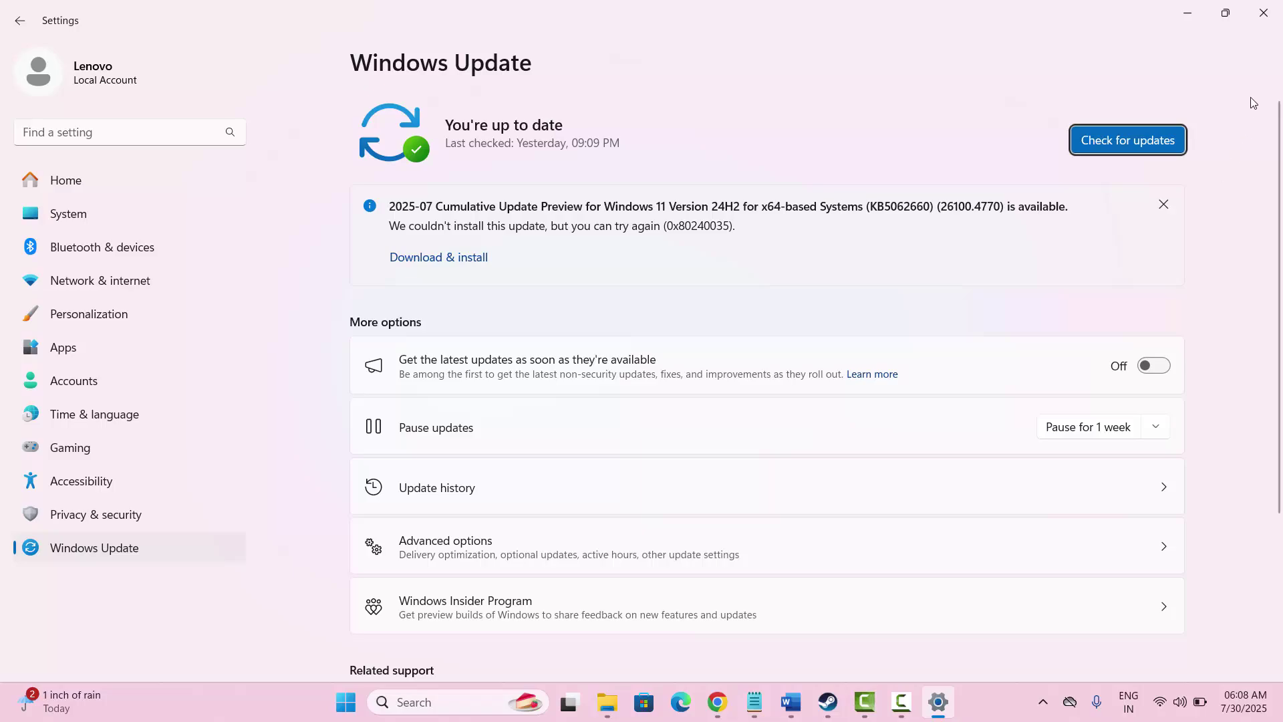
{"action": "left_click", "coordinate": [1262, 21]}
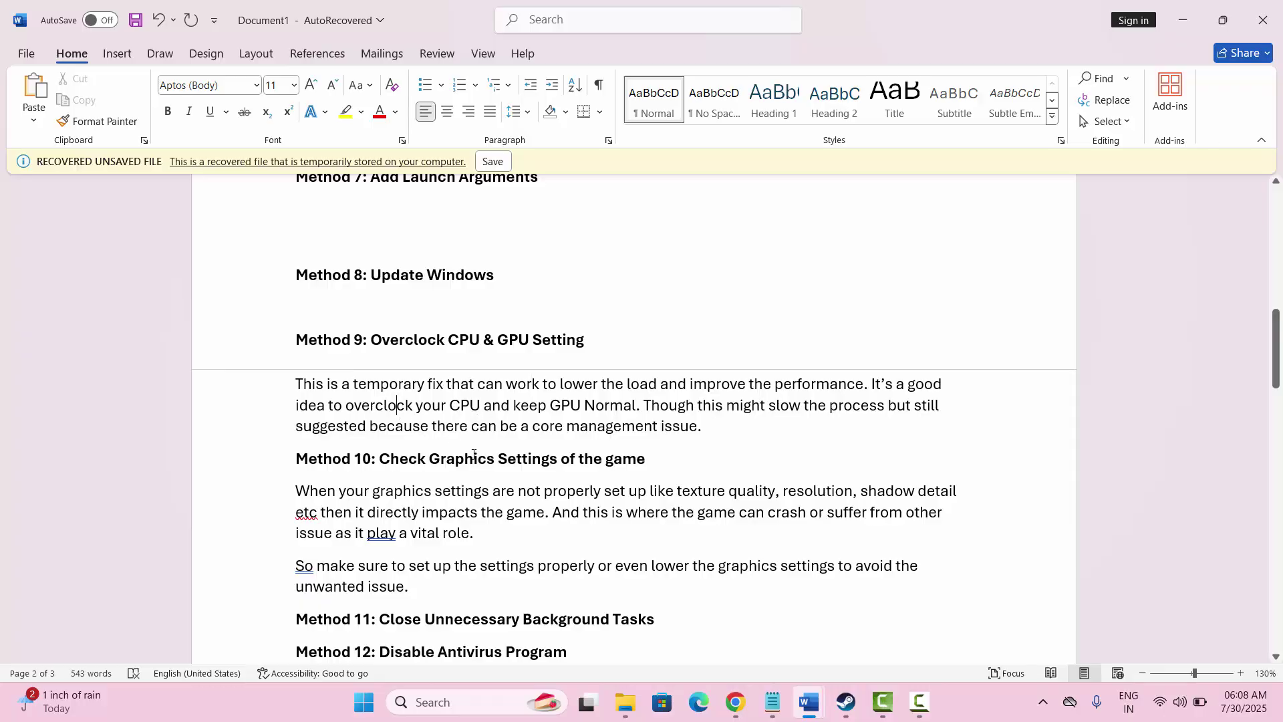
{"action": "scroll", "coordinate": [474, 454], "scroll_direction": "down", "scroll_amount": 1}
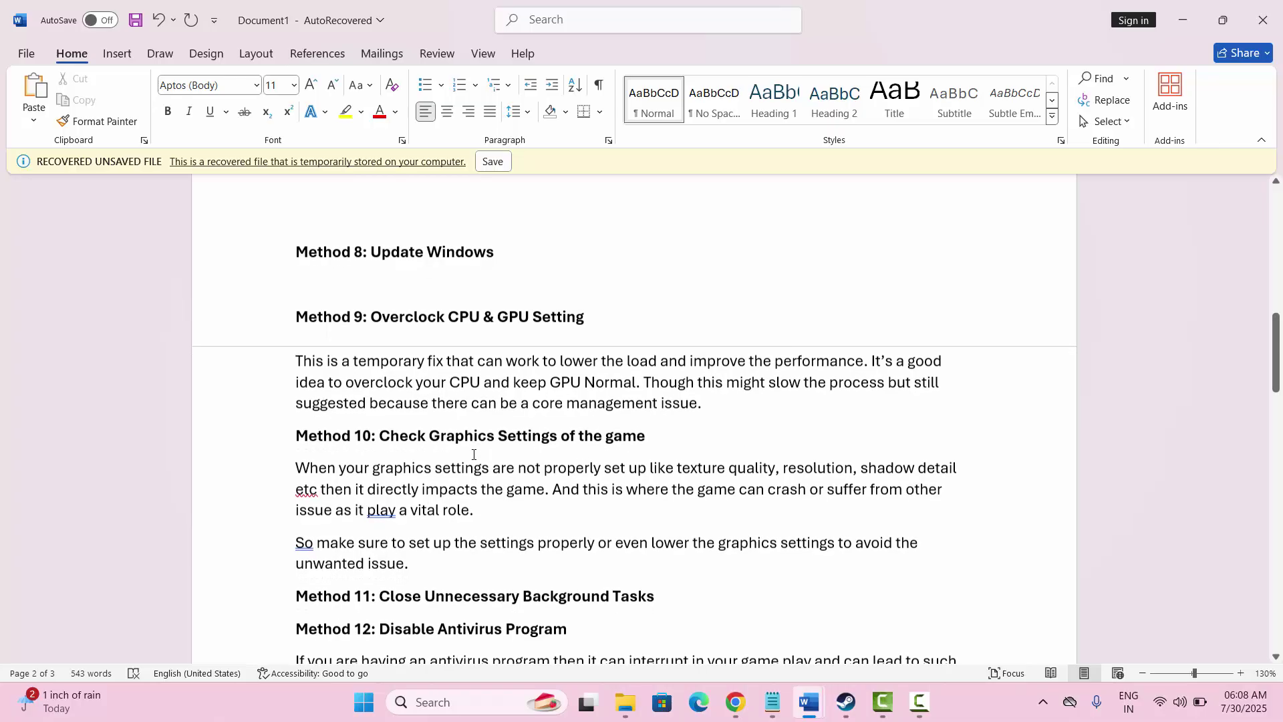
{"action": "scroll", "coordinate": [474, 454], "scroll_direction": "down", "scroll_amount": 1}
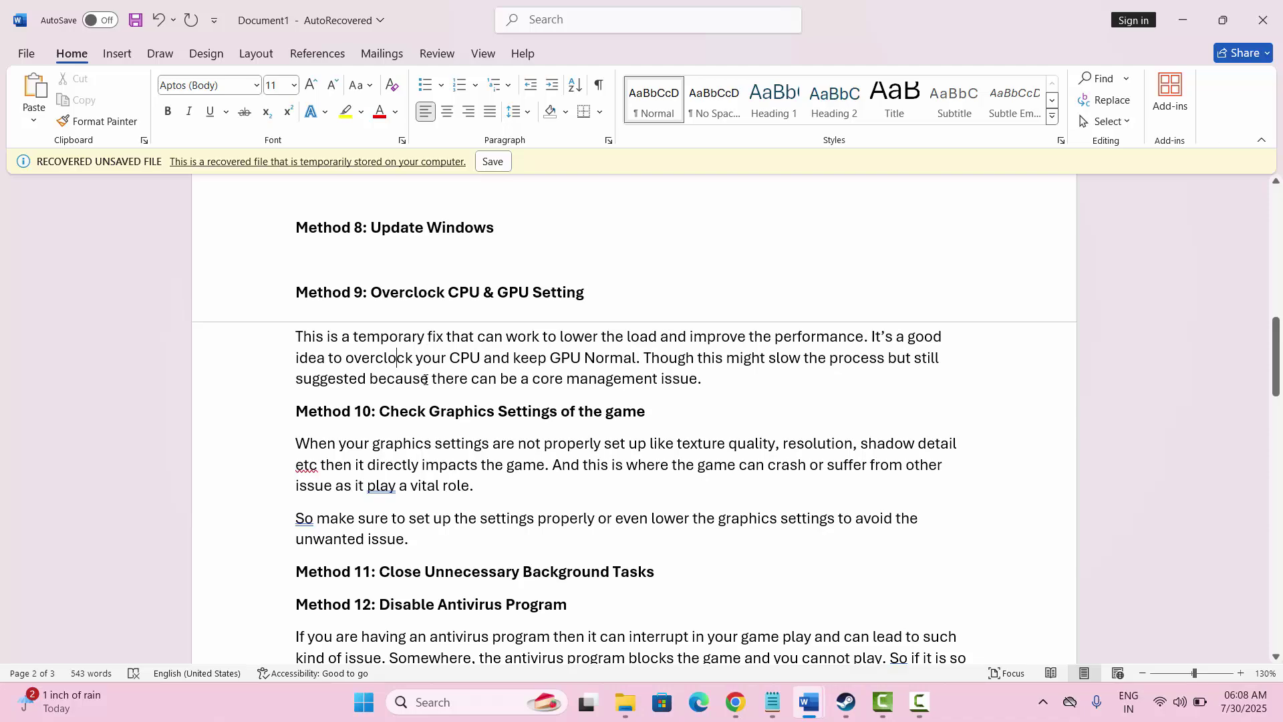
{"action": "scroll", "coordinate": [439, 407], "scroll_direction": "down", "scroll_amount": 2}
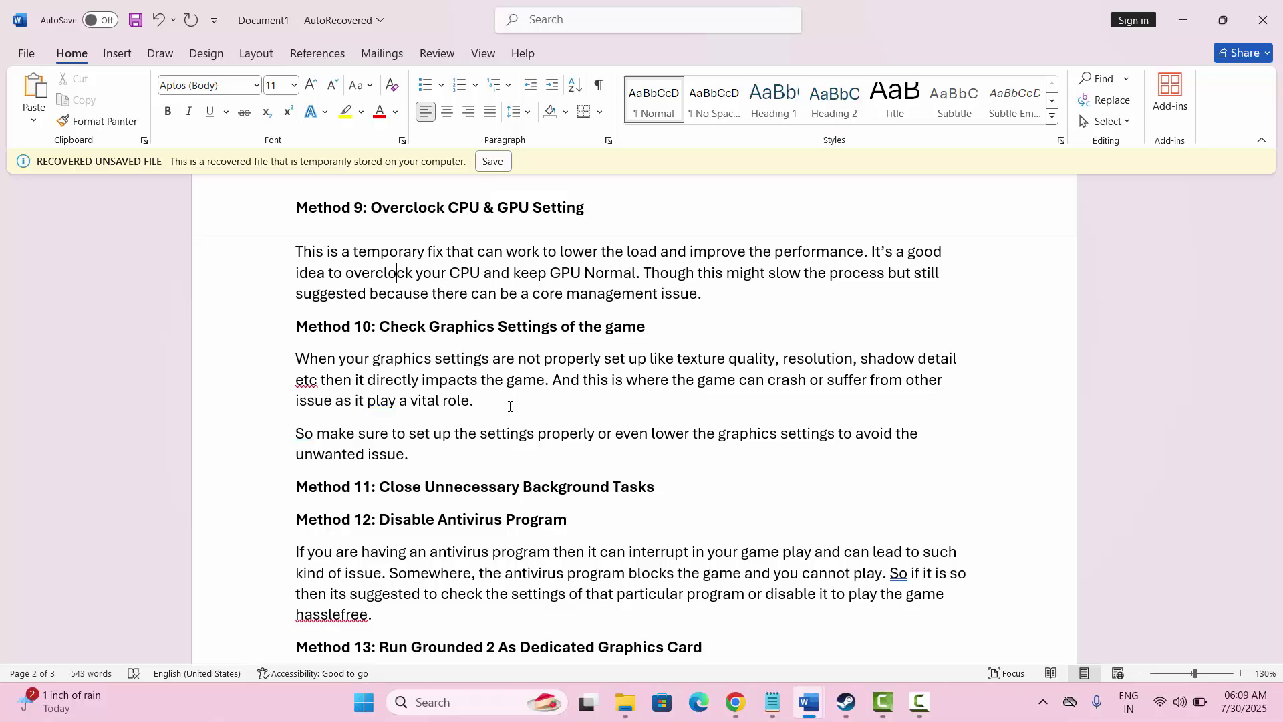
{"action": "scroll", "coordinate": [591, 439], "scroll_direction": "down", "scroll_amount": 4}
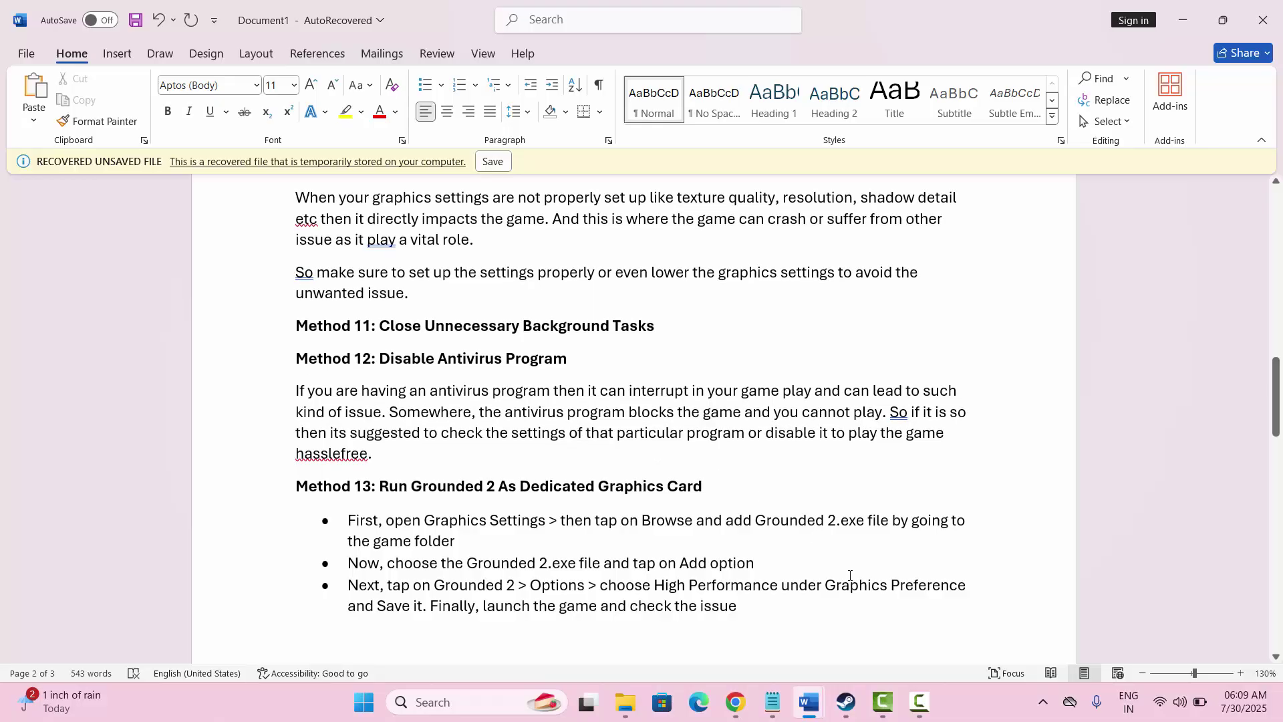
{"action": "right_click", "coordinate": [968, 702]}
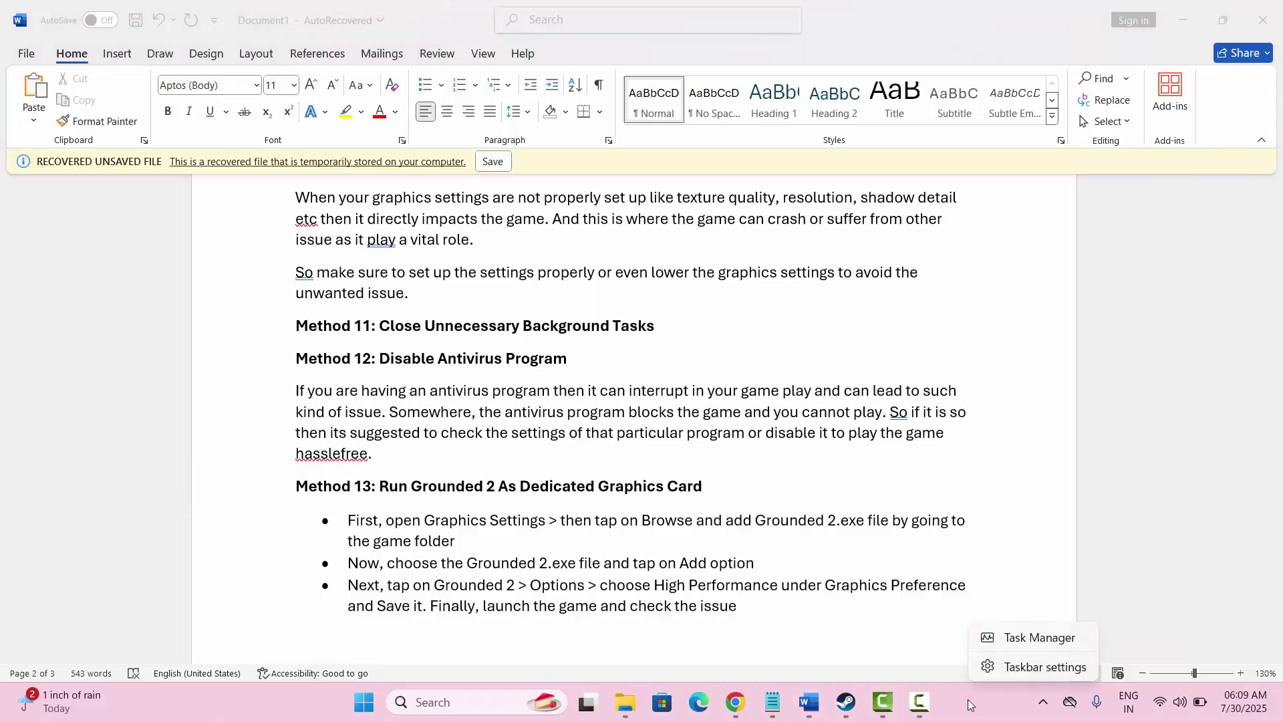
{"action": "left_click", "coordinate": [1017, 640]}
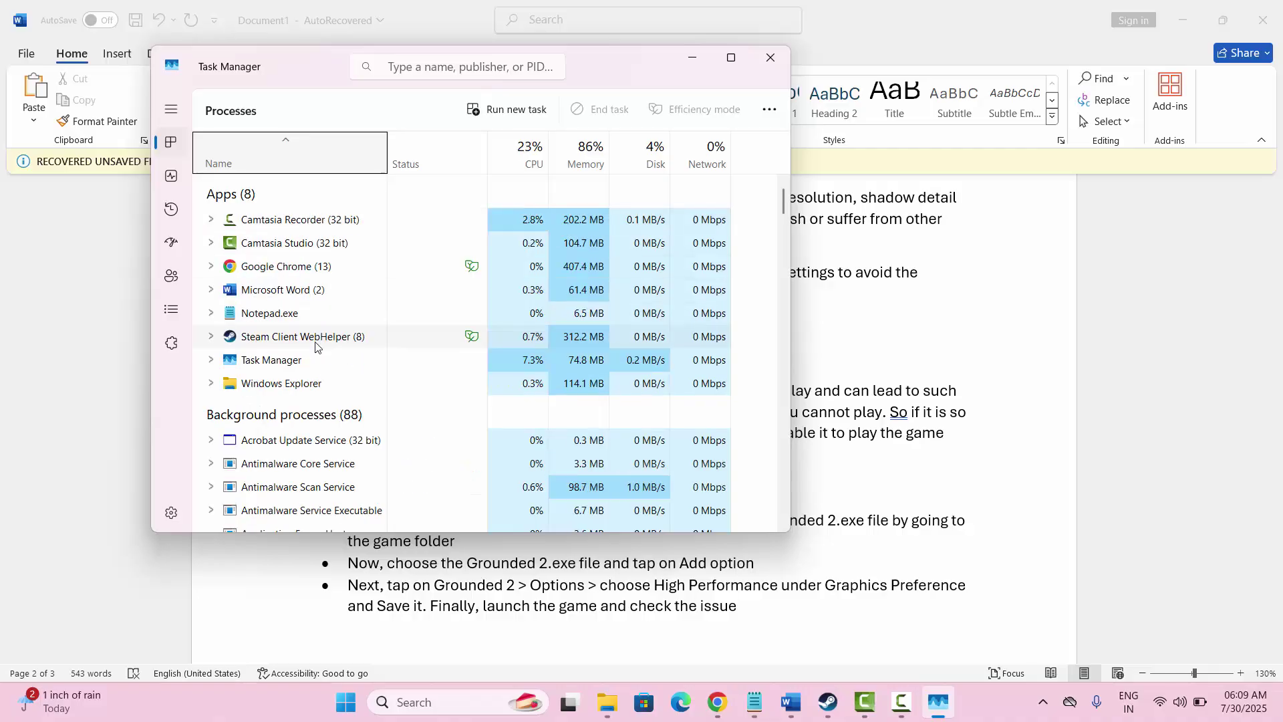
{"action": "left_click", "coordinate": [292, 362]}
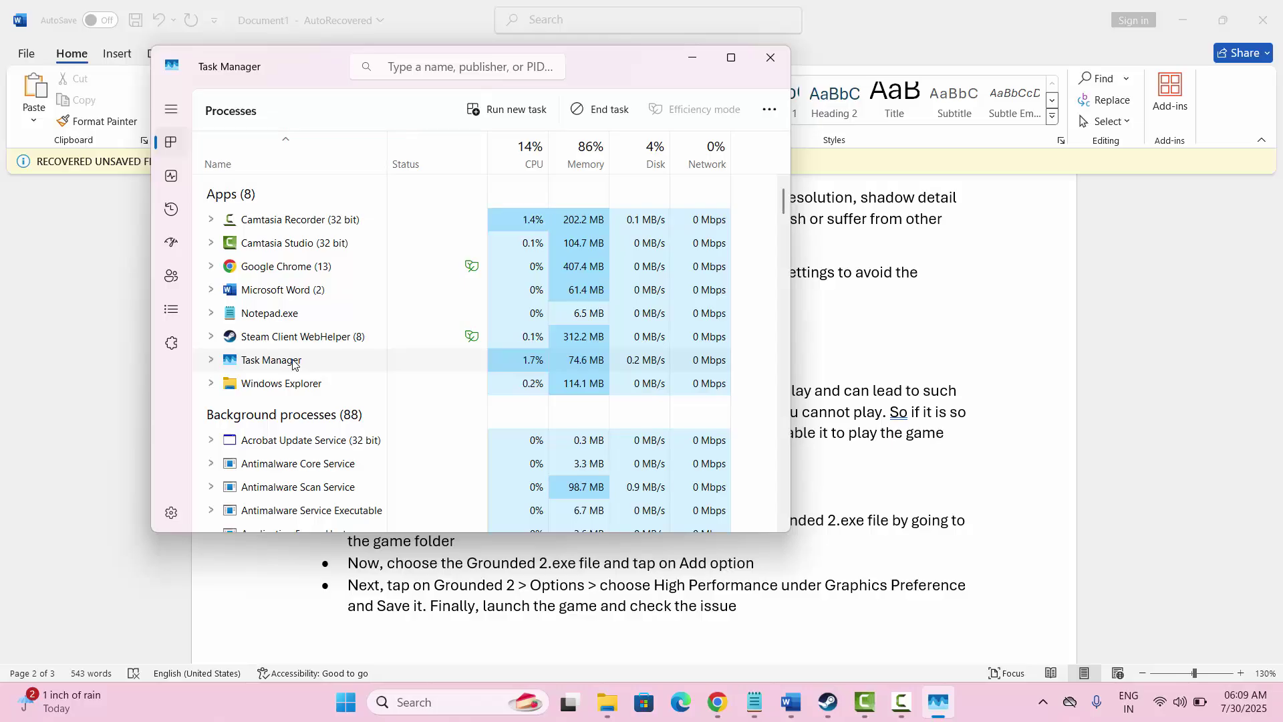
{"action": "right_click", "coordinate": [292, 362]}
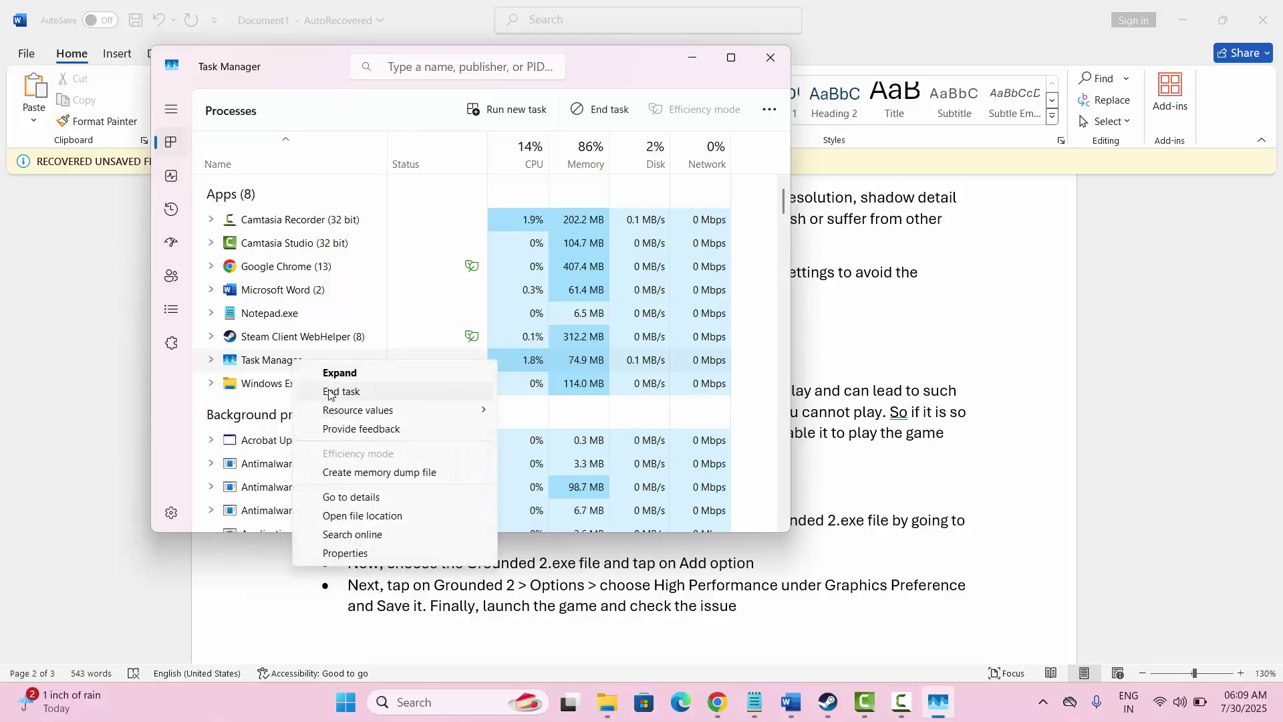
{"action": "left_click", "coordinate": [770, 67]}
{"action": "left_click", "coordinate": [770, 67]}
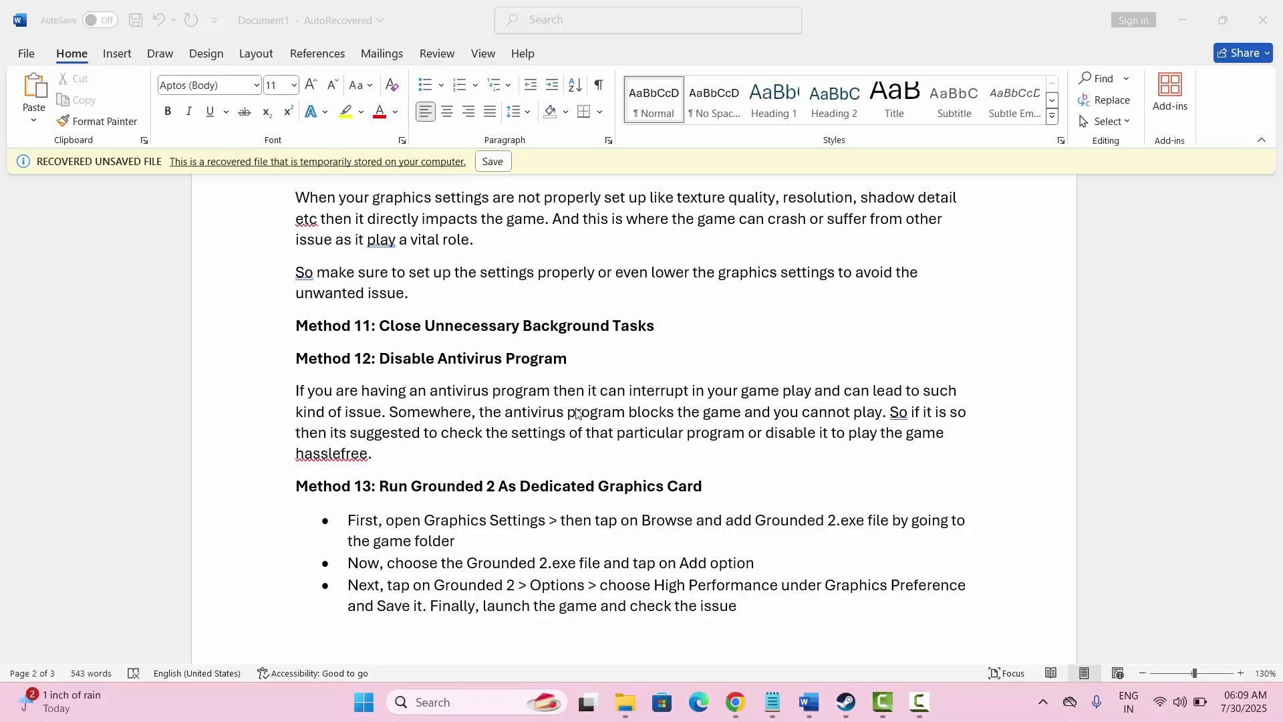
{"action": "scroll", "coordinate": [576, 413], "scroll_direction": "down", "scroll_amount": 1}
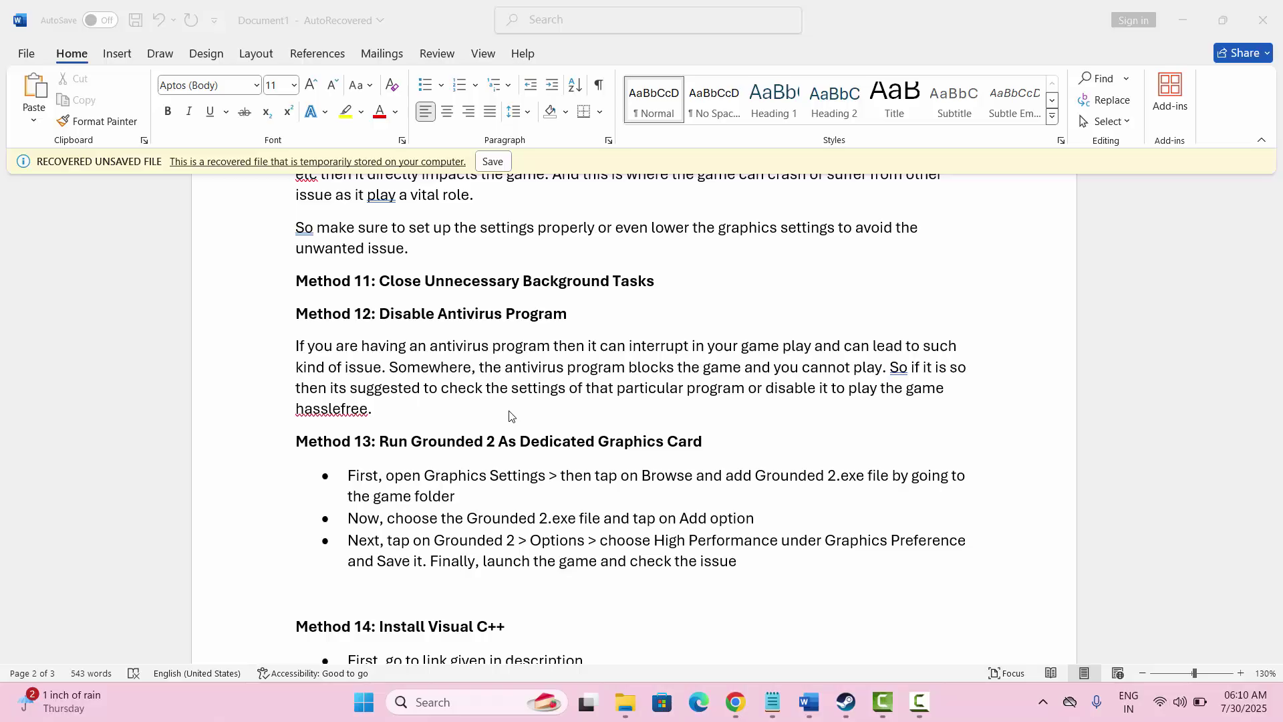
{"action": "scroll", "coordinate": [508, 416], "scroll_direction": "down", "scroll_amount": 2}
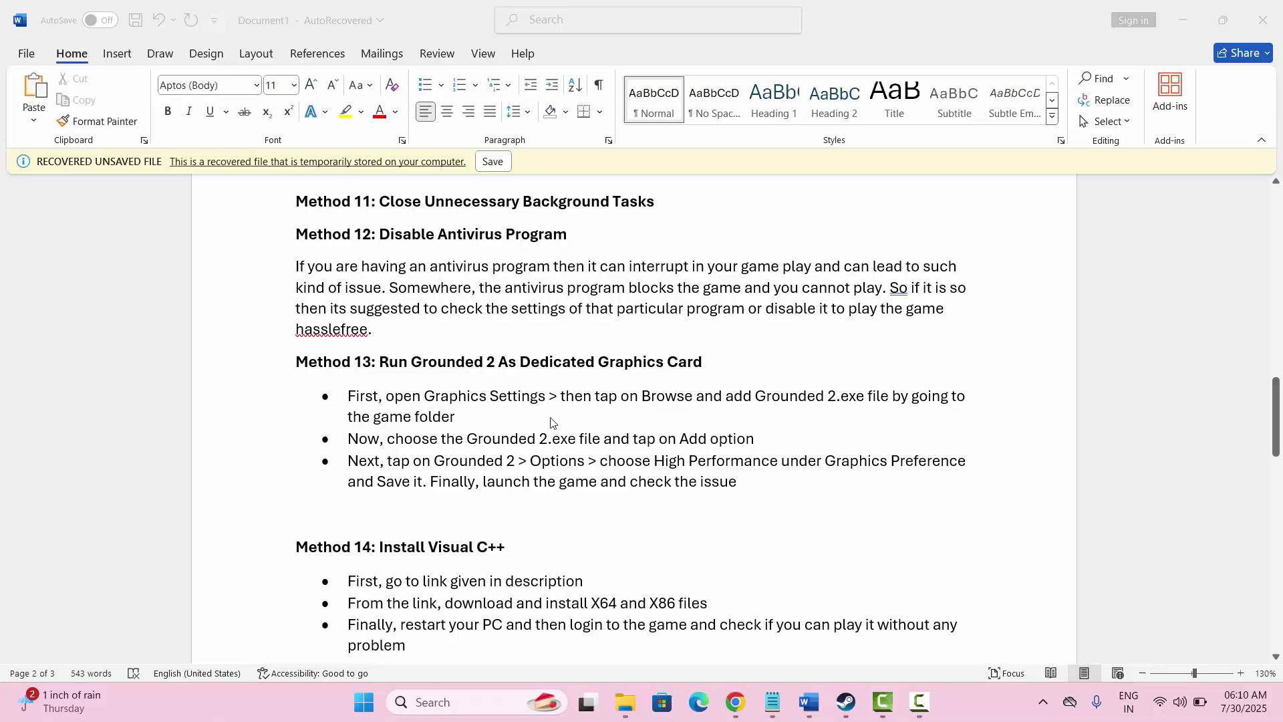
{"action": "scroll", "coordinate": [558, 425], "scroll_direction": "down", "scroll_amount": 1}
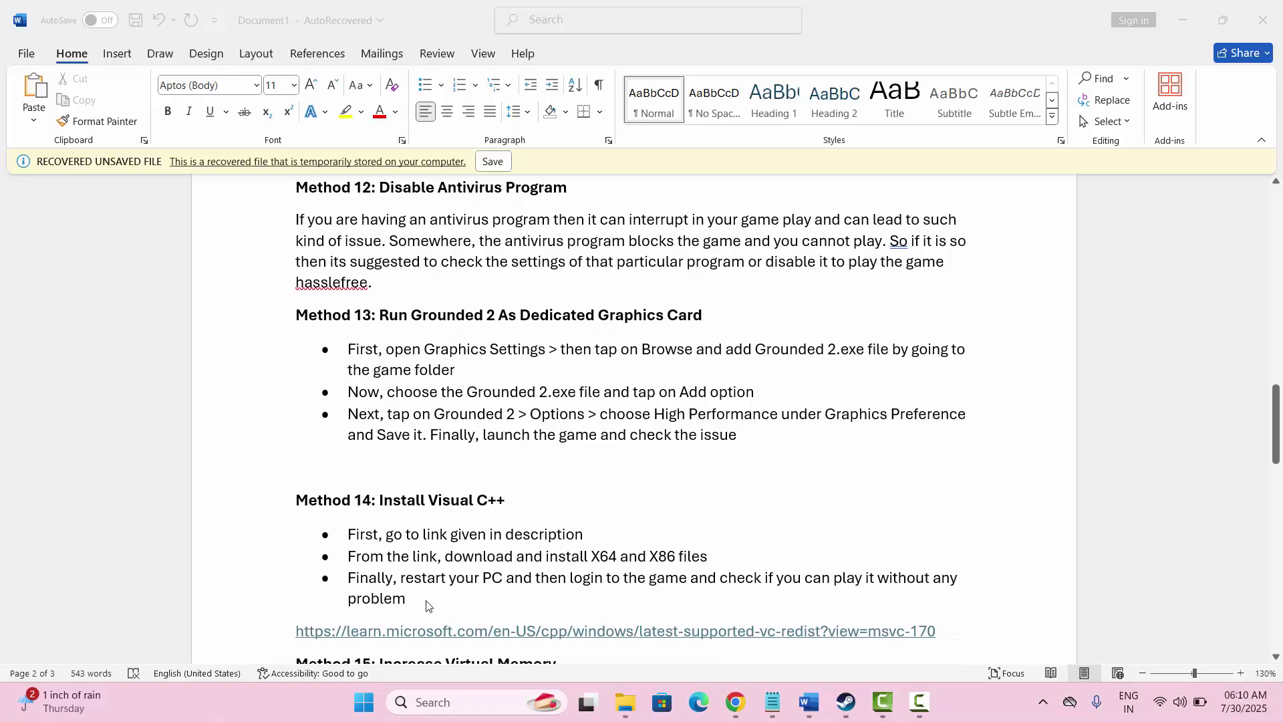
Search 'gra' to reach Windows Graphics settings, cancelling an attempt to add a desktop app.
{"action": "left_click", "coordinate": [446, 701]}
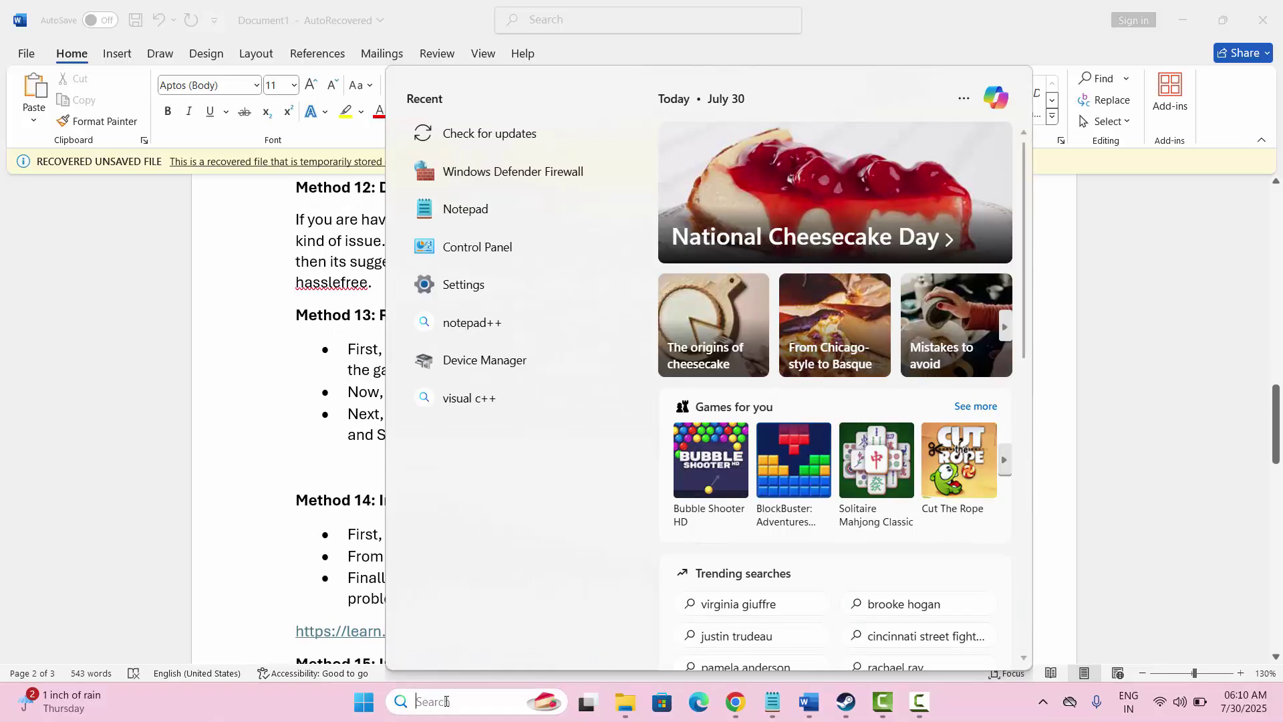
{"action": "type", "text": "gra"}
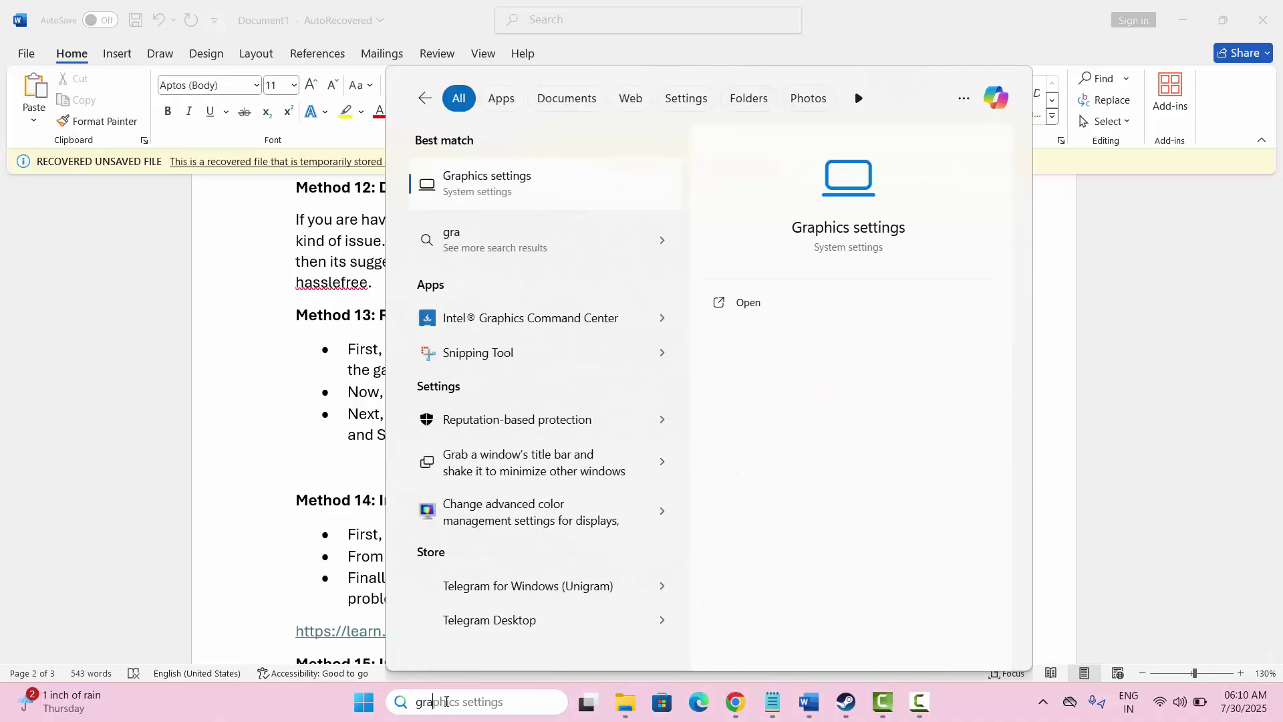
{"action": "left_click", "coordinate": [530, 193]}
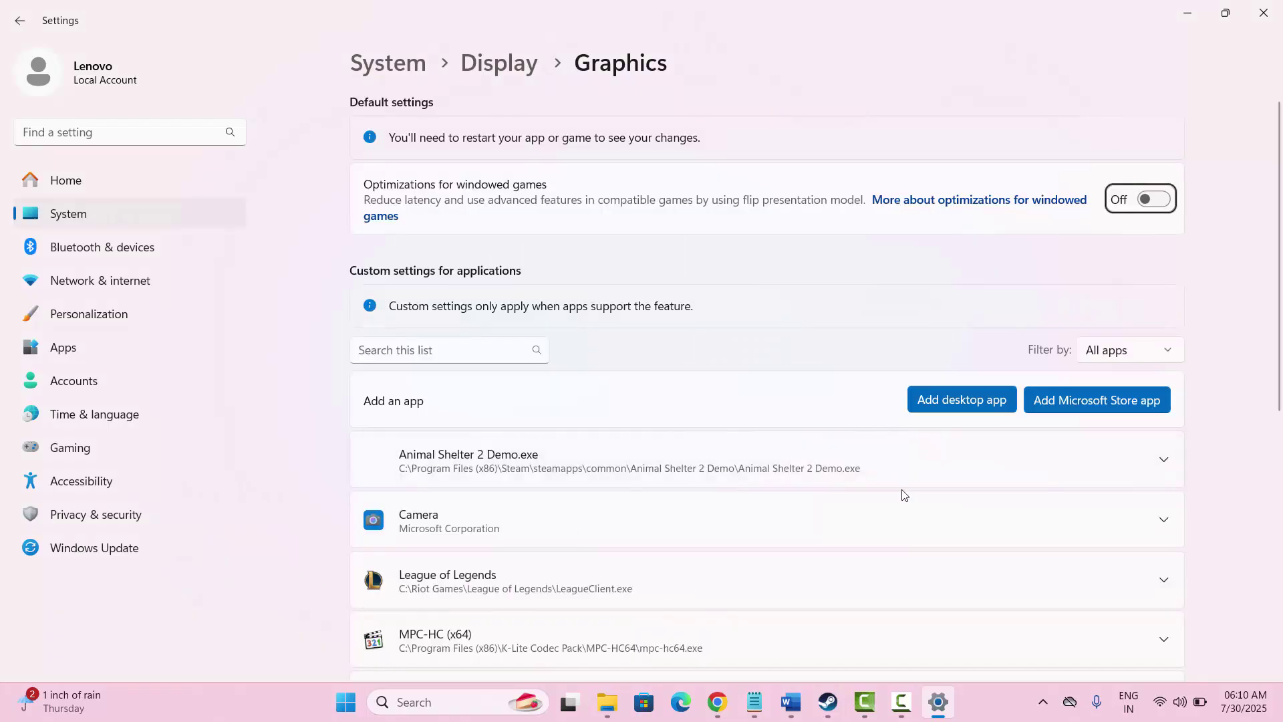
{"action": "scroll", "coordinate": [889, 546], "scroll_direction": "down", "scroll_amount": 1}
{"action": "scroll", "coordinate": [890, 547], "scroll_direction": "down", "scroll_amount": 6}
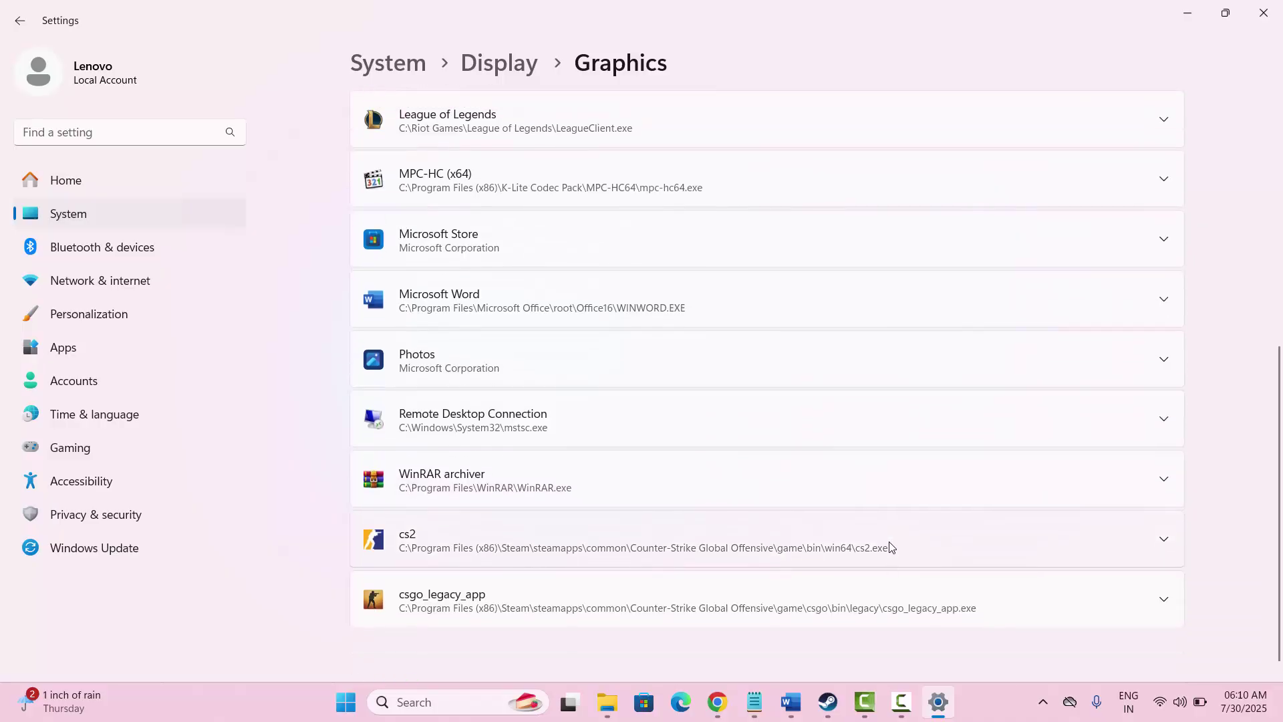
{"action": "scroll", "coordinate": [890, 547], "scroll_direction": "up", "scroll_amount": 5}
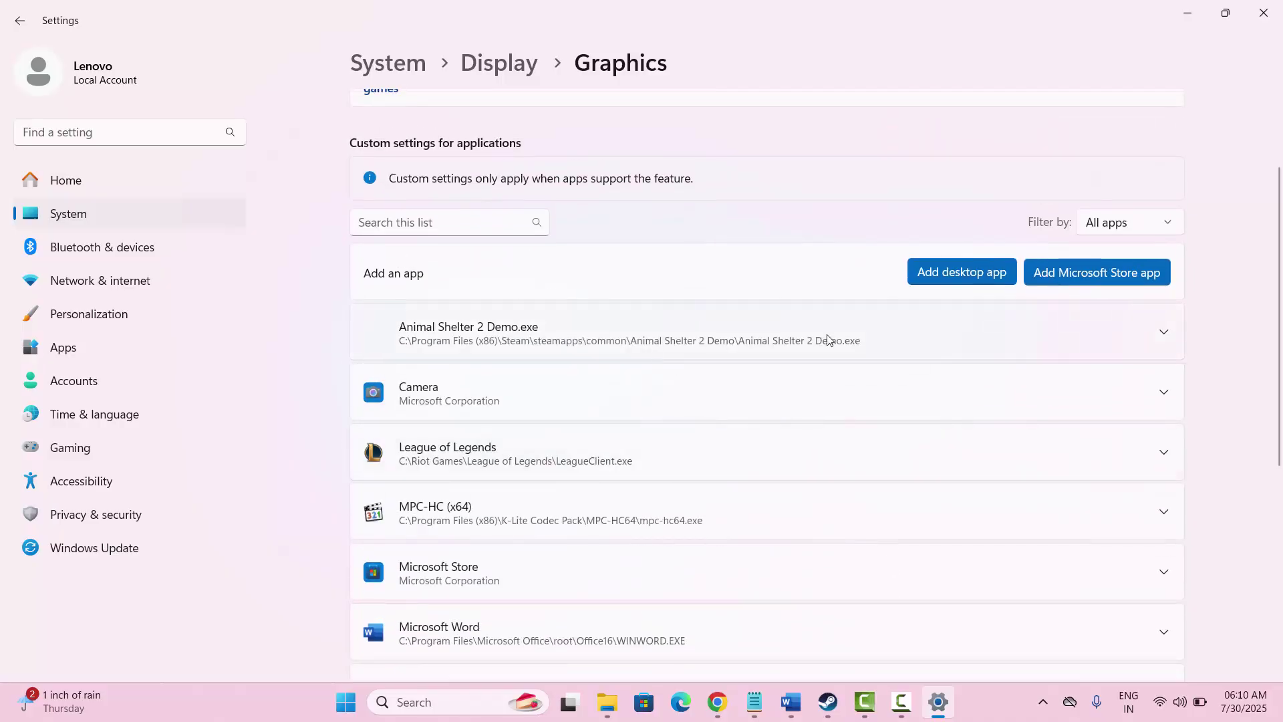
{"action": "left_click", "coordinate": [950, 276]}
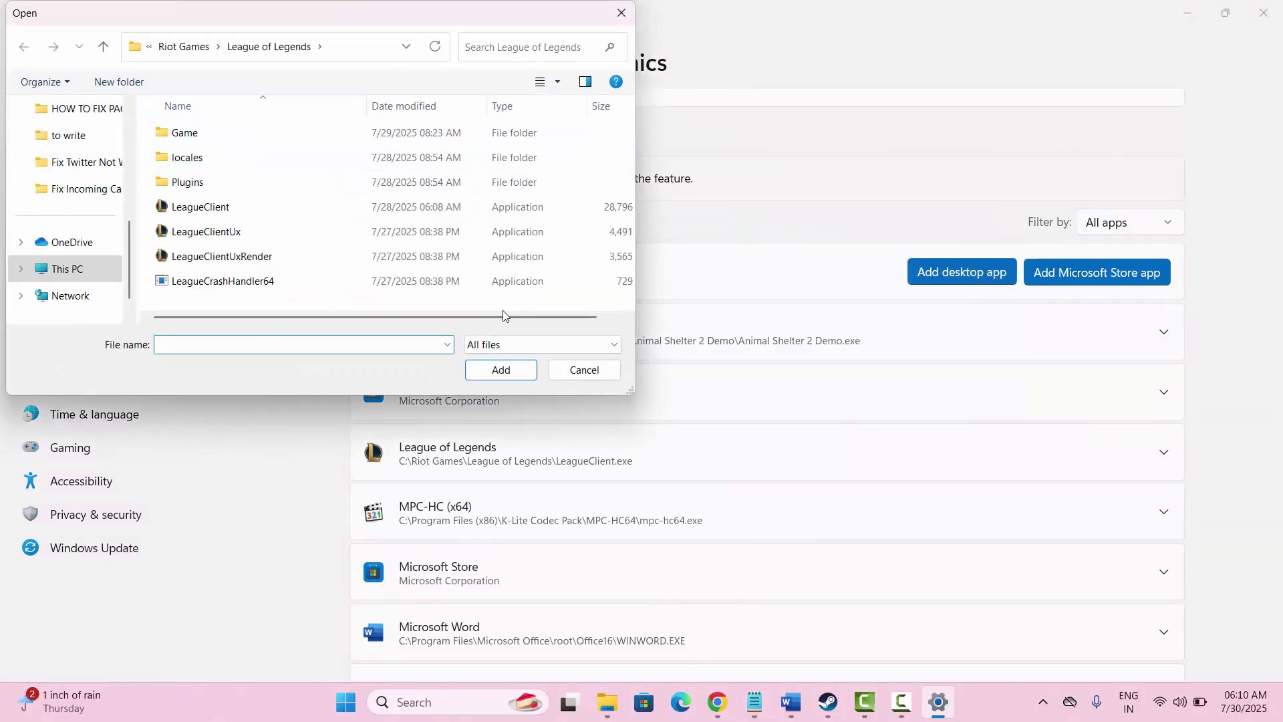
{"action": "left_click", "coordinate": [583, 371]}
{"action": "scroll", "coordinate": [1080, 550], "scroll_direction": "down", "scroll_amount": 6}
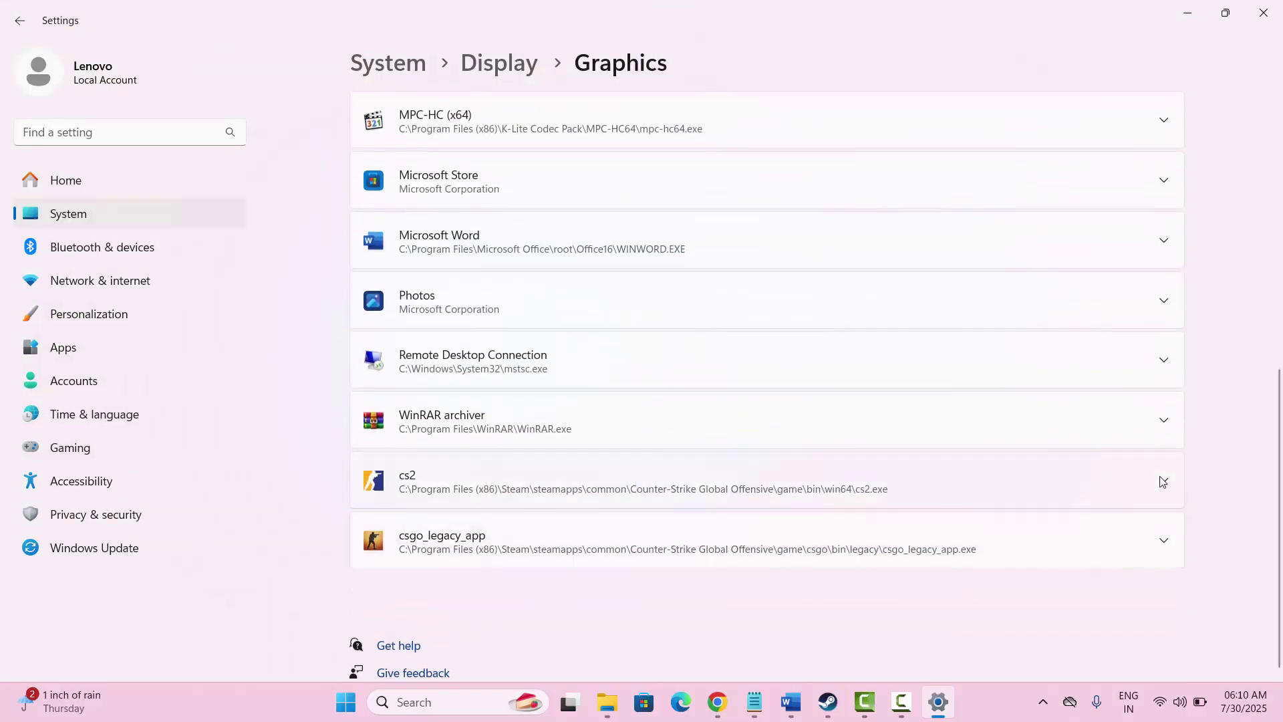
Set cs2's GPU preference to High Performance (Intel(R) UHD Graphics) and close Settings.
{"action": "left_click", "coordinate": [1162, 479]}
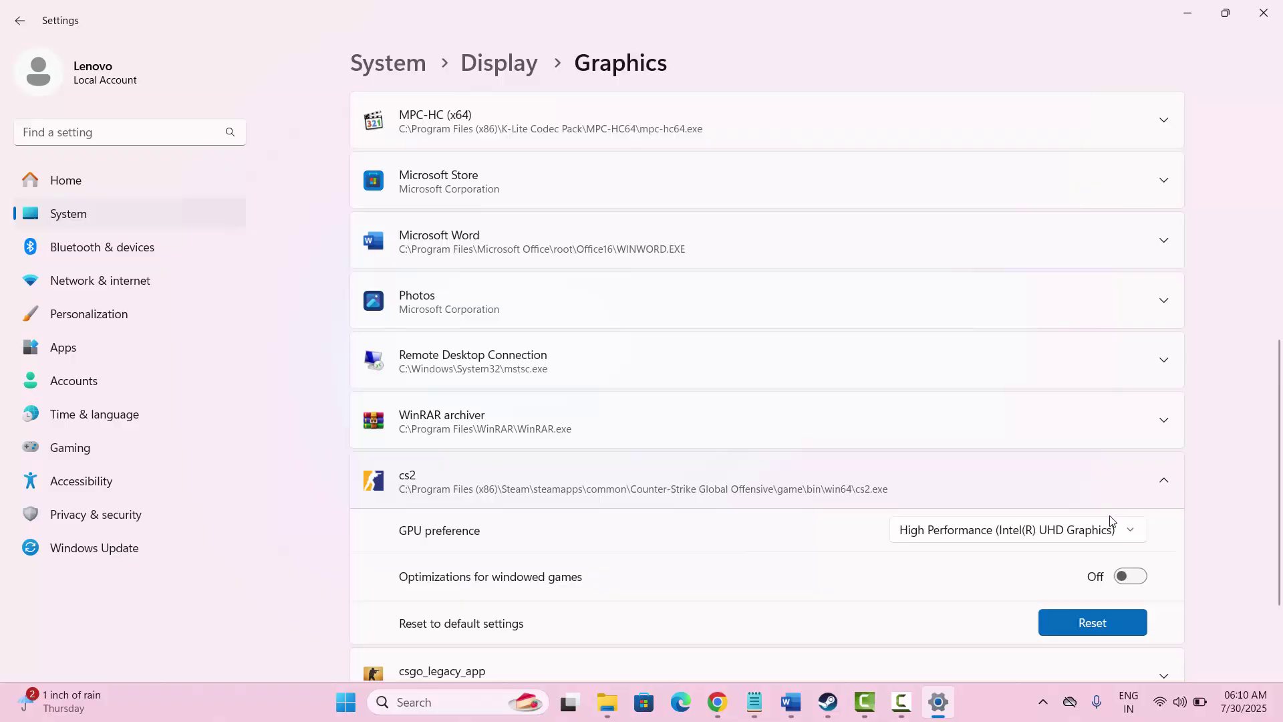
{"action": "left_click", "coordinate": [1095, 531]}
{"action": "left_click", "coordinate": [983, 472]}
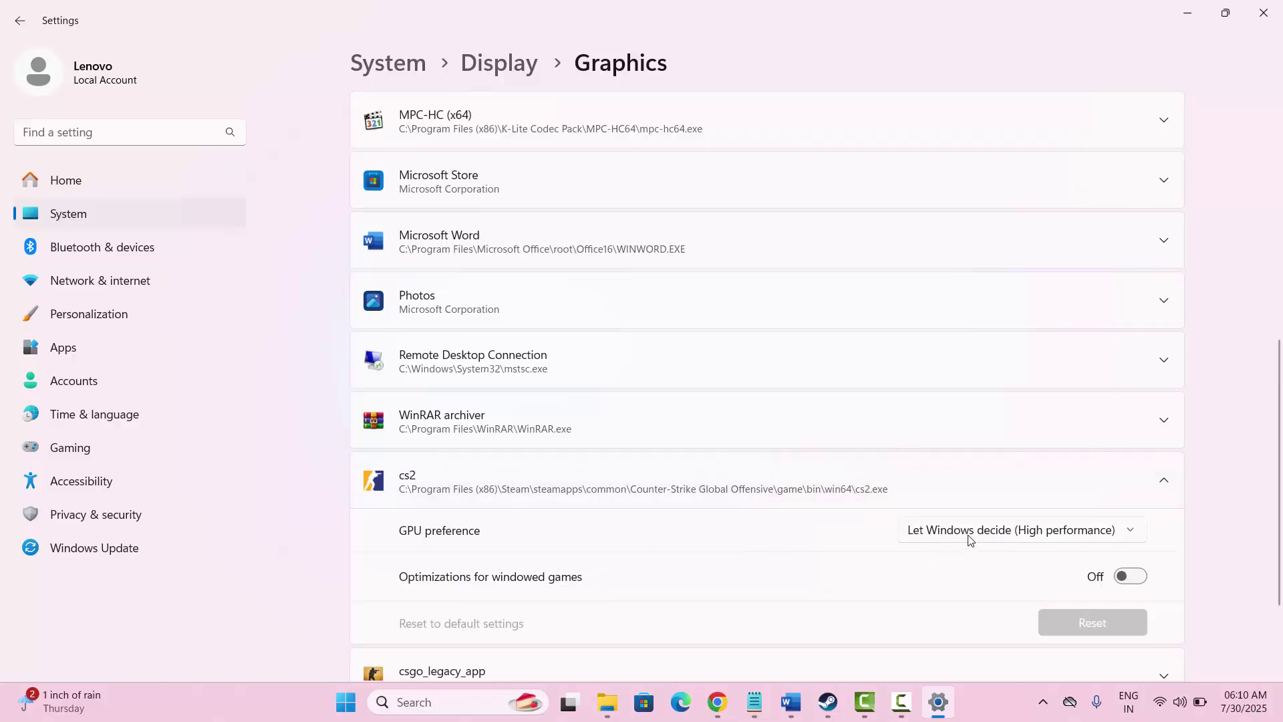
{"action": "left_click", "coordinate": [1007, 534]}
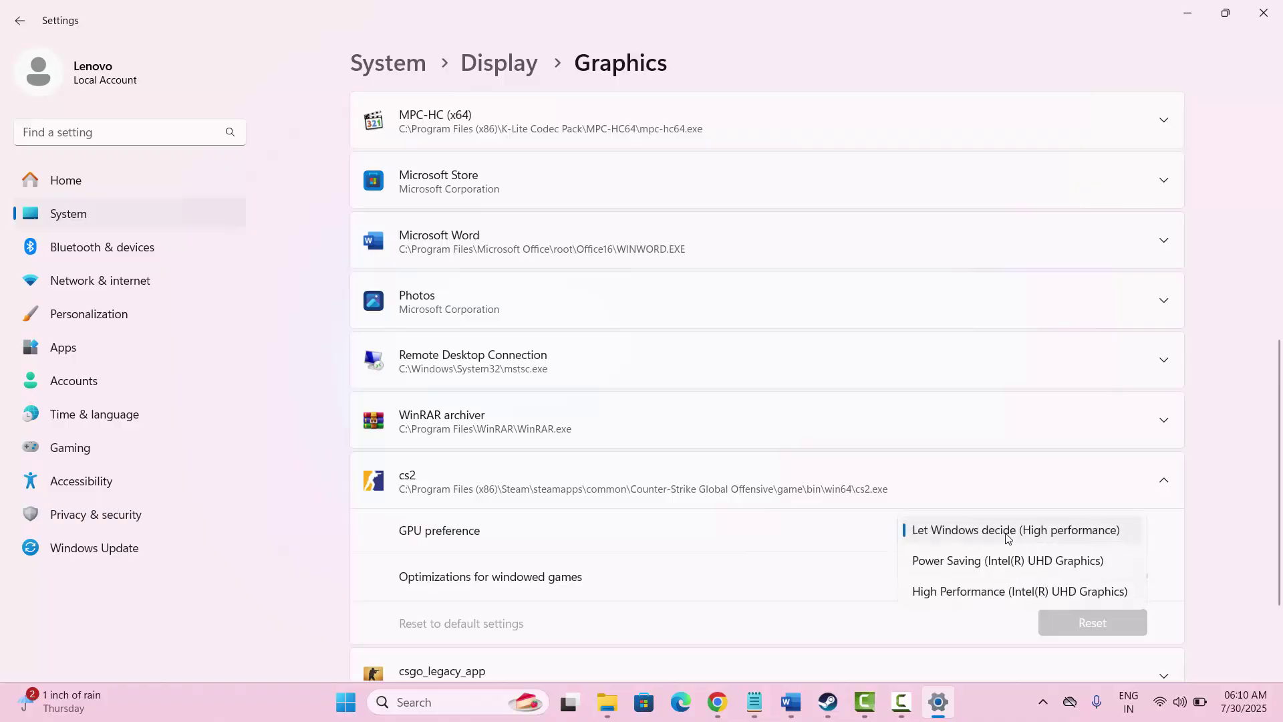
{"action": "left_click", "coordinate": [1003, 592]}
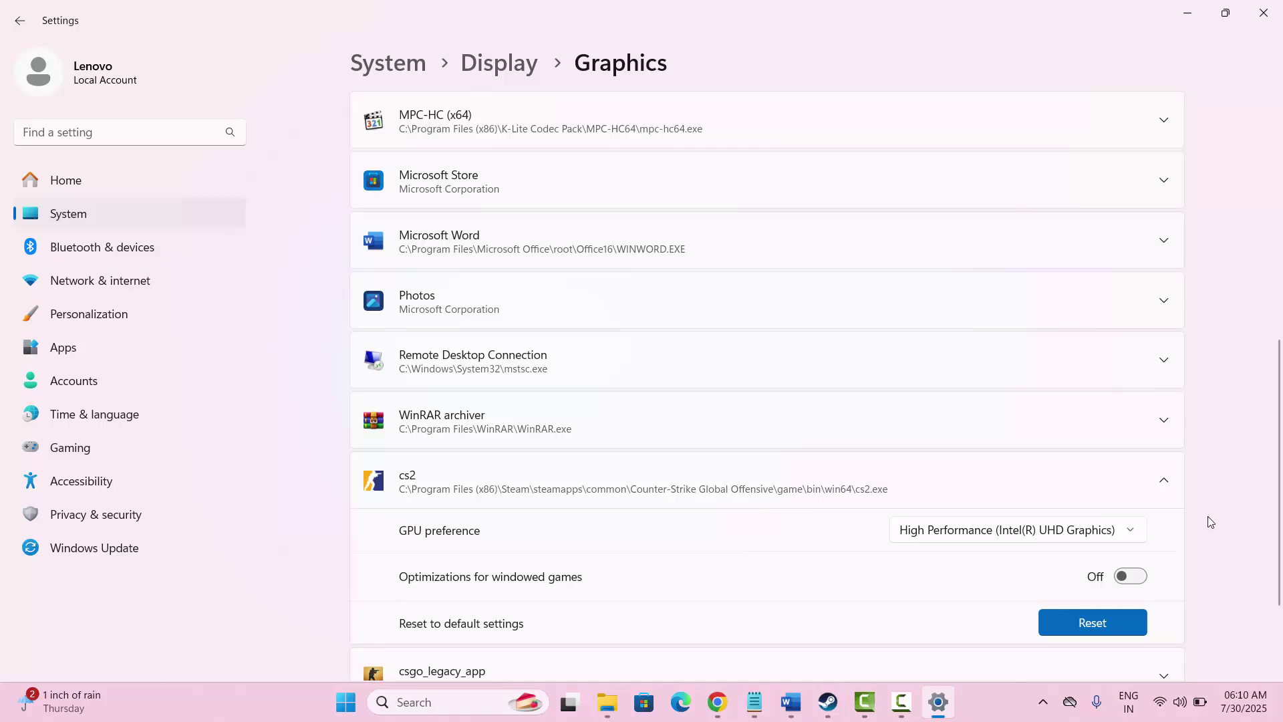
{"action": "left_click", "coordinate": [1264, 13]}
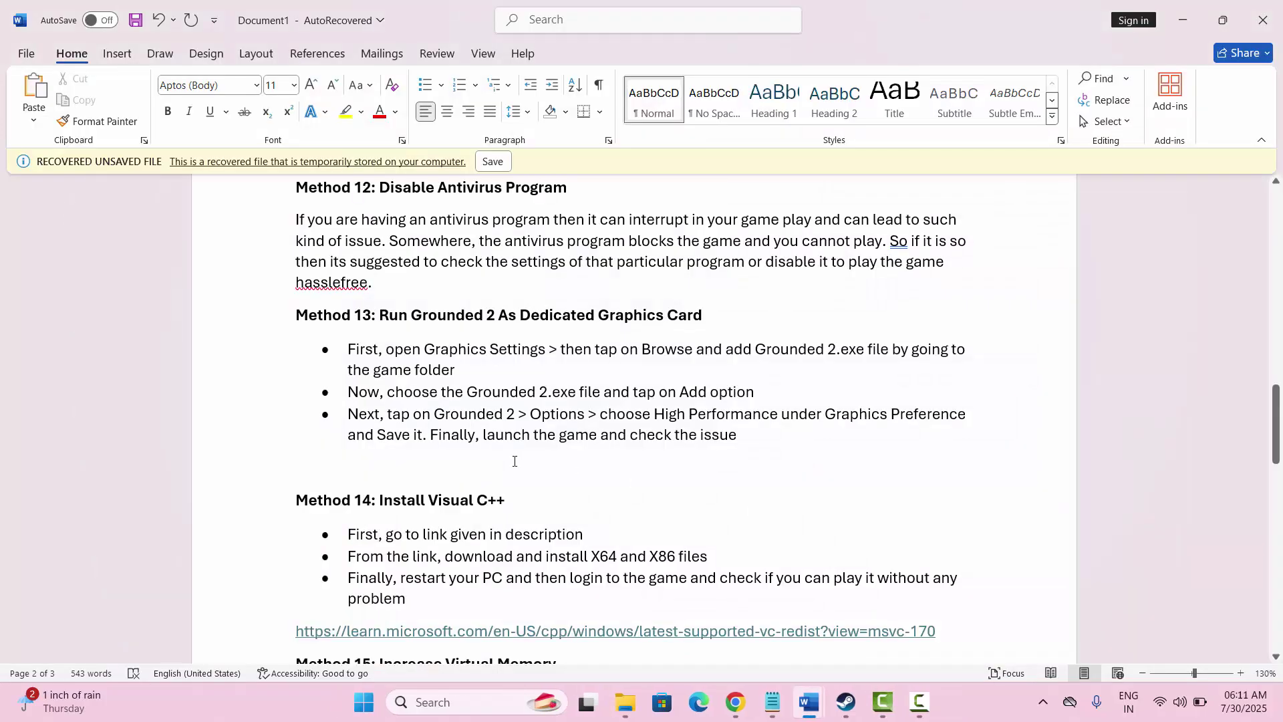
{"action": "scroll", "coordinate": [514, 461], "scroll_direction": "down", "scroll_amount": 5}
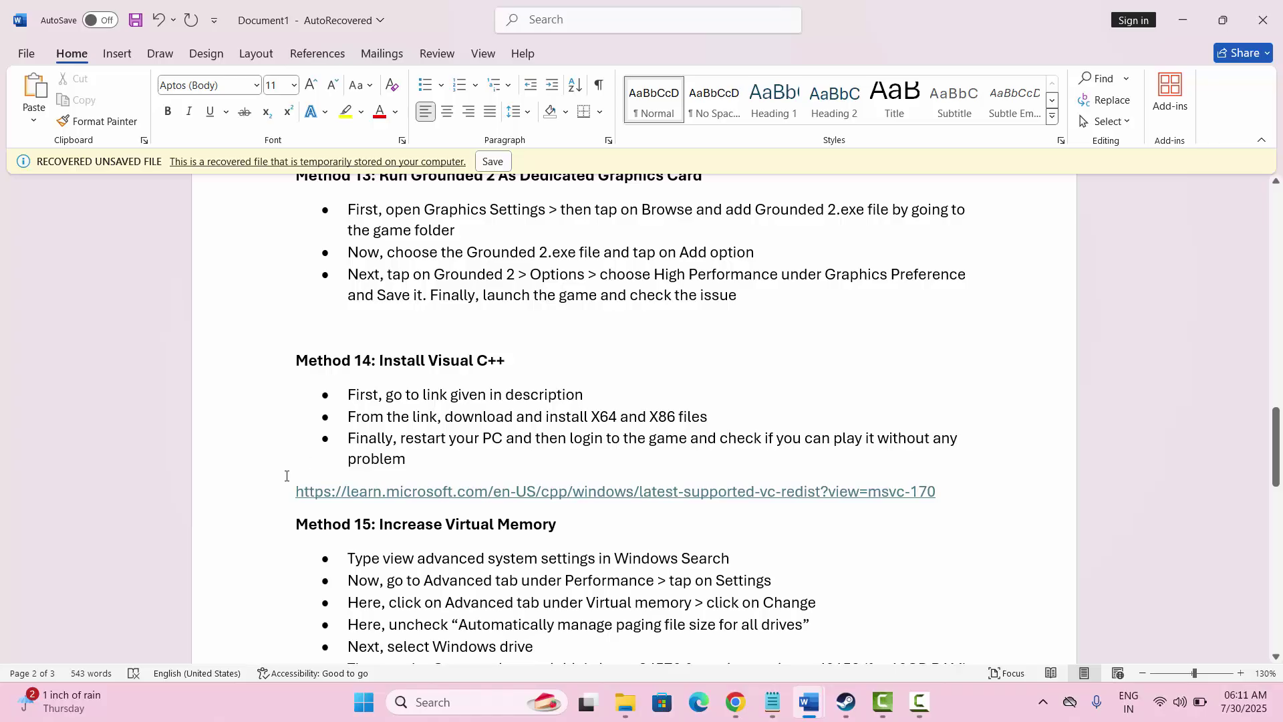
{"action": "left_click", "coordinate": [266, 505]}
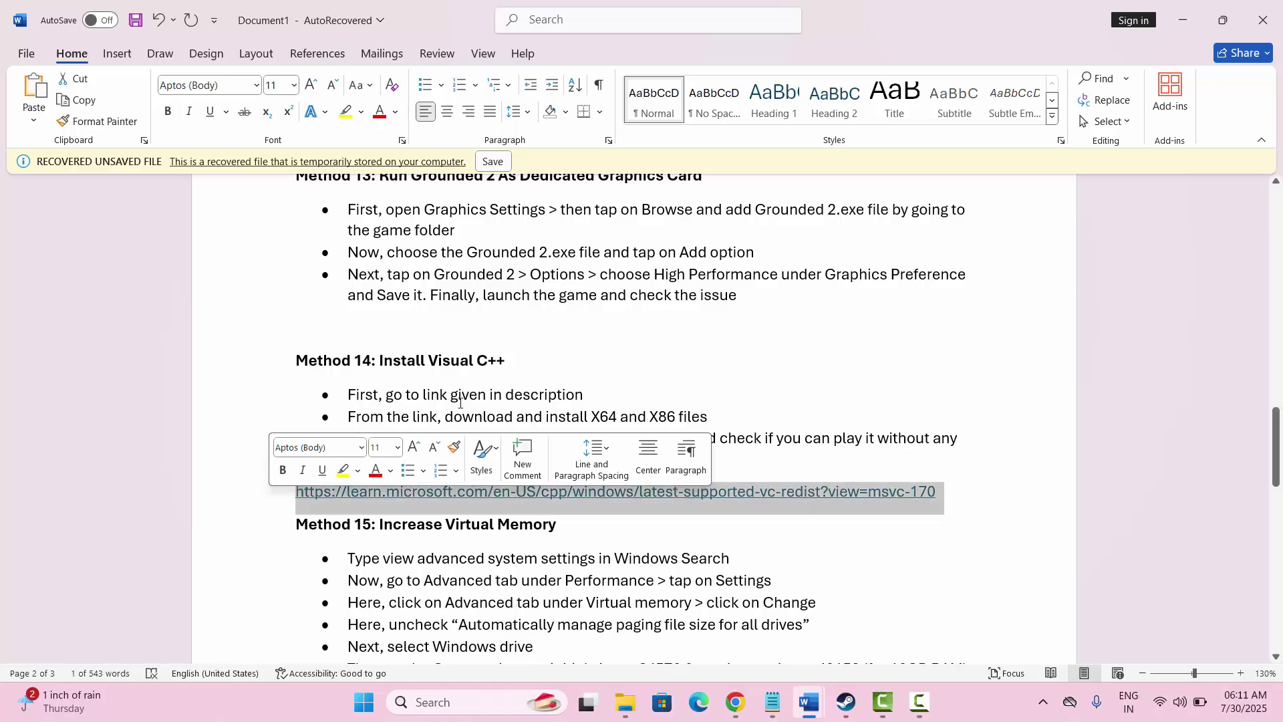
{"action": "left_click", "coordinate": [460, 403]}
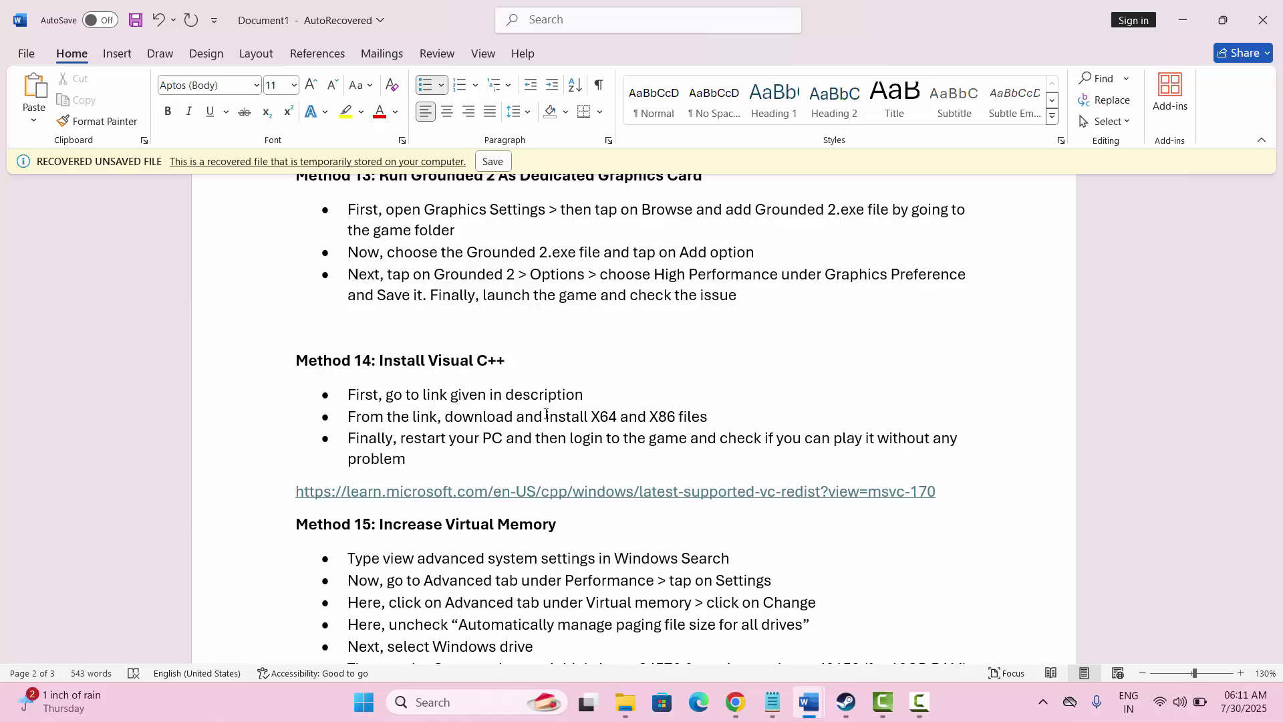
{"action": "scroll", "coordinate": [554, 419], "scroll_direction": "down", "scroll_amount": 2}
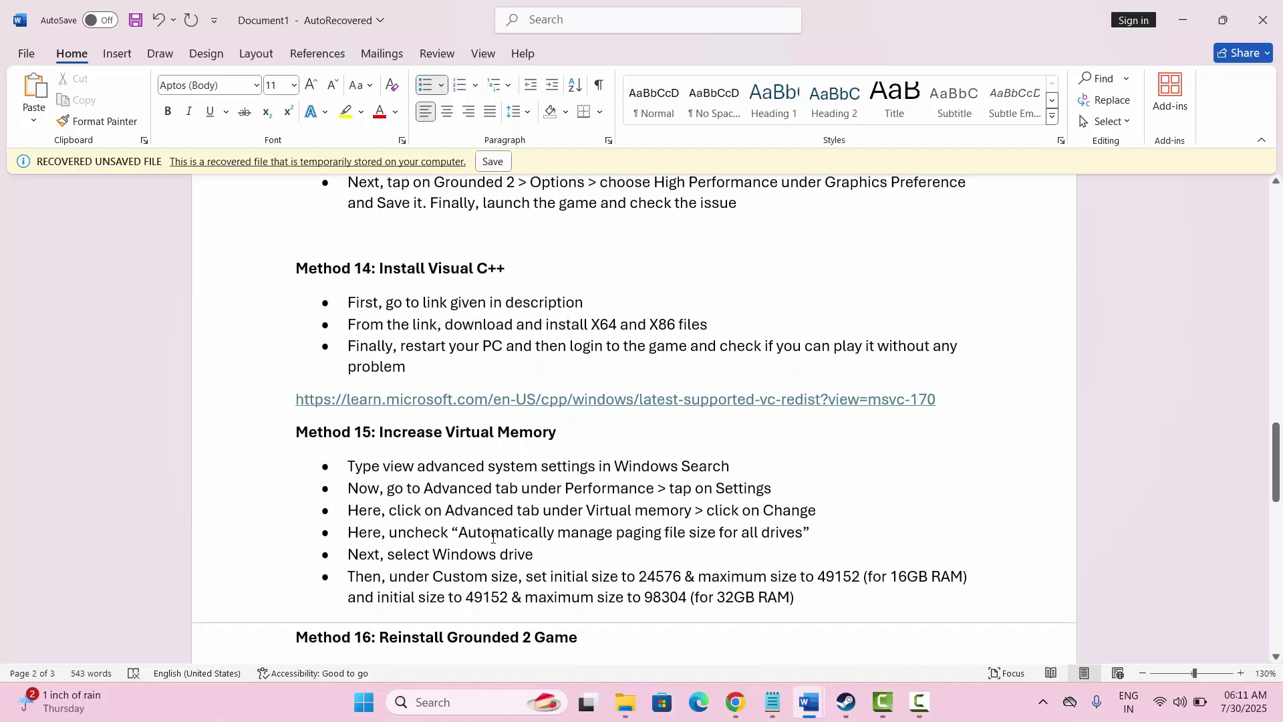
{"action": "scroll", "coordinate": [493, 538], "scroll_direction": "down", "scroll_amount": 2}
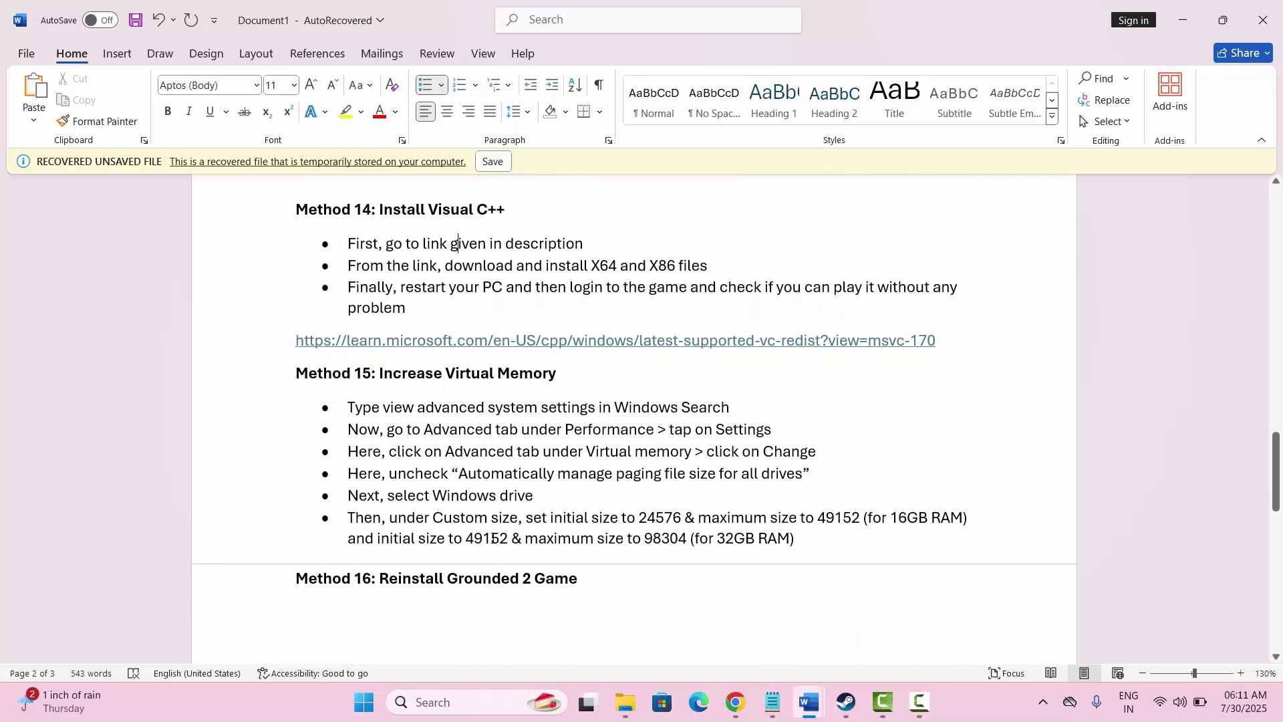
{"action": "left_click", "coordinate": [445, 705]}
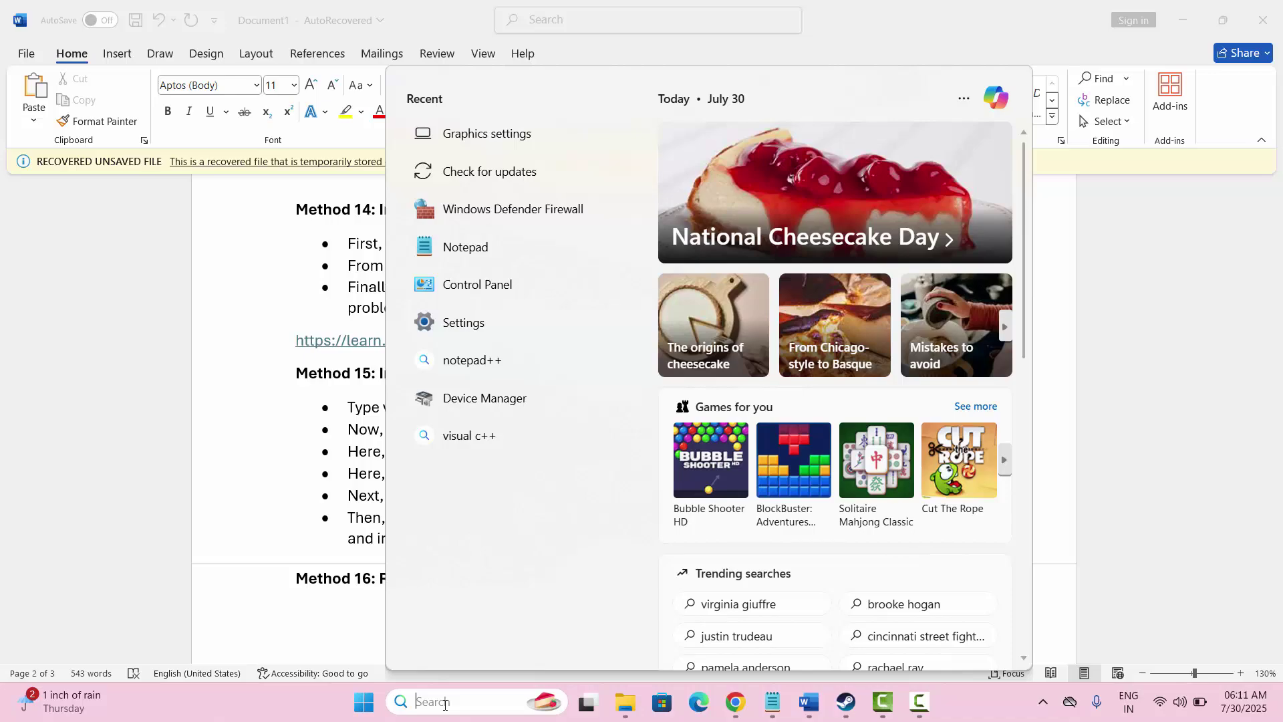
{"action": "type", "text": "view advanced sys"}
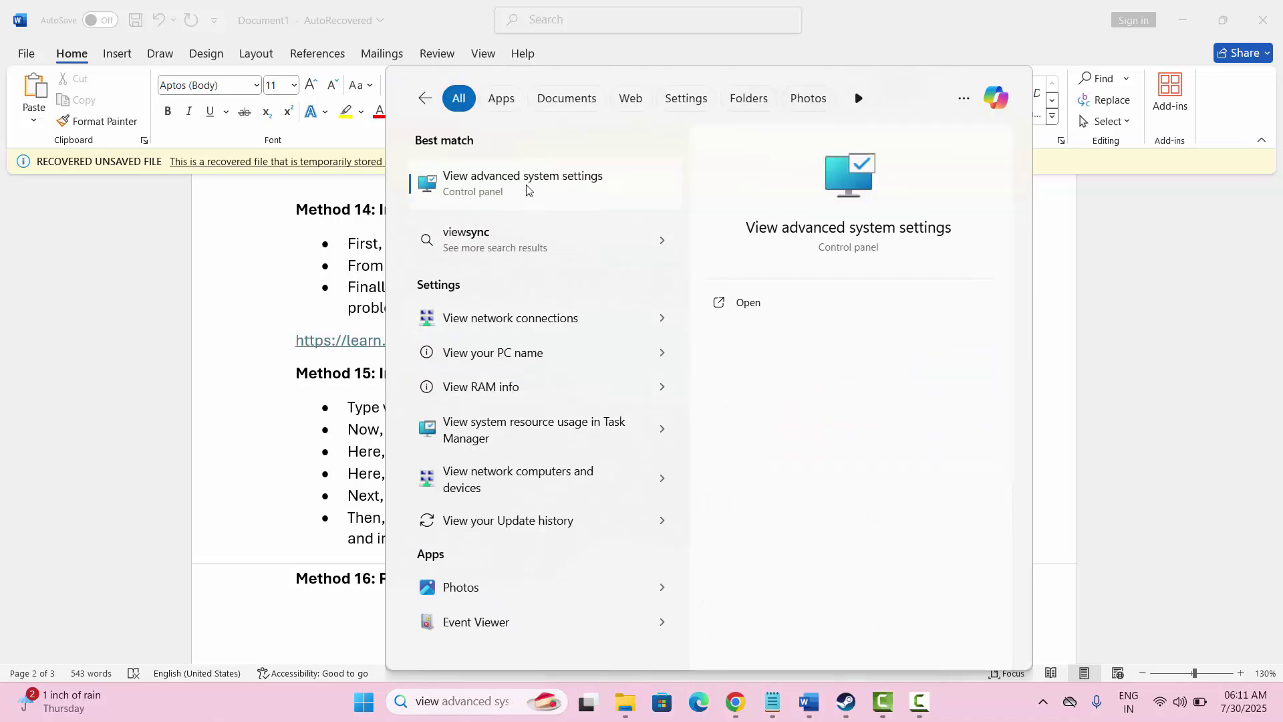
{"action": "left_click", "coordinate": [527, 190]}
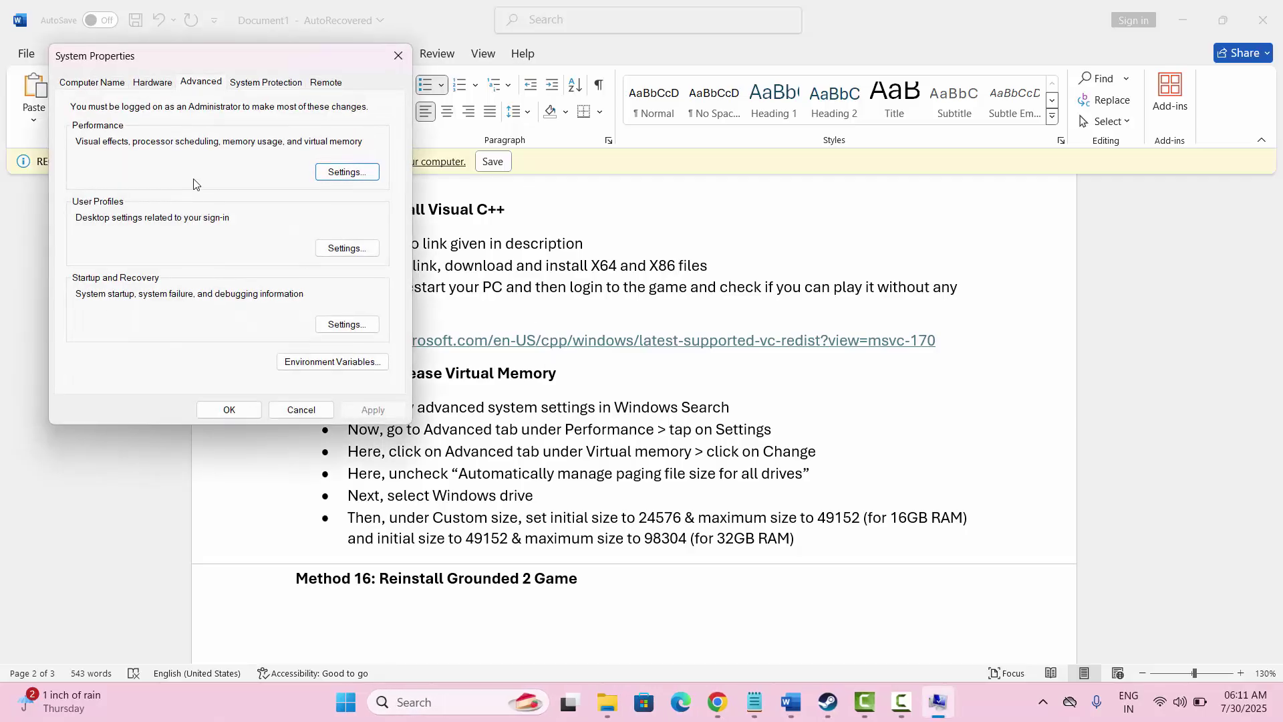
{"action": "left_click", "coordinate": [333, 173]}
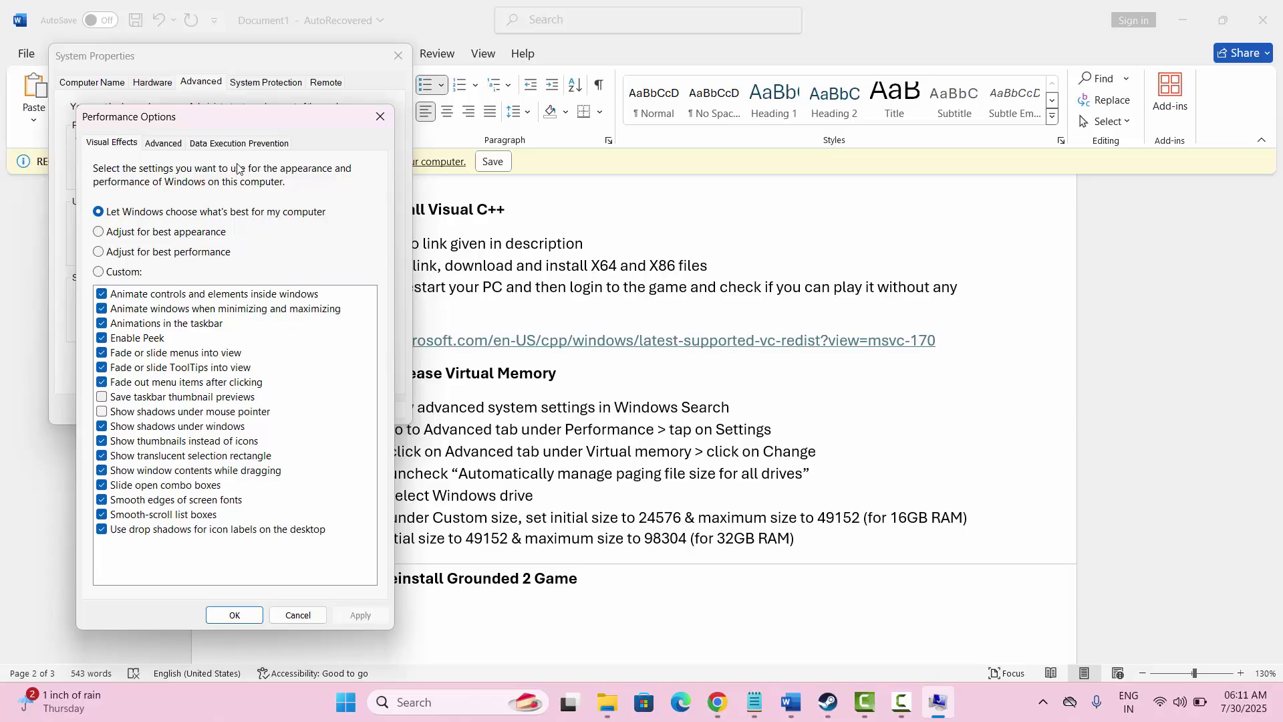
{"action": "left_click", "coordinate": [171, 144]}
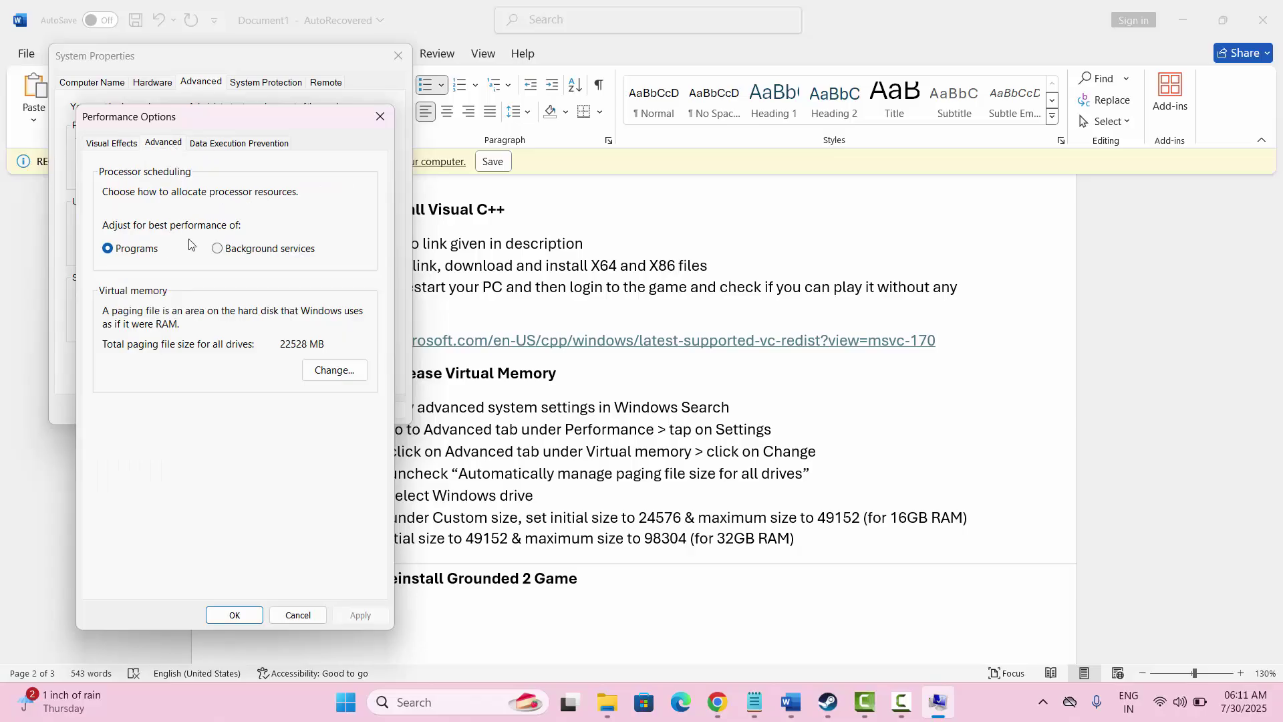
{"action": "left_click", "coordinate": [343, 377]}
{"action": "left_click", "coordinate": [115, 195]}
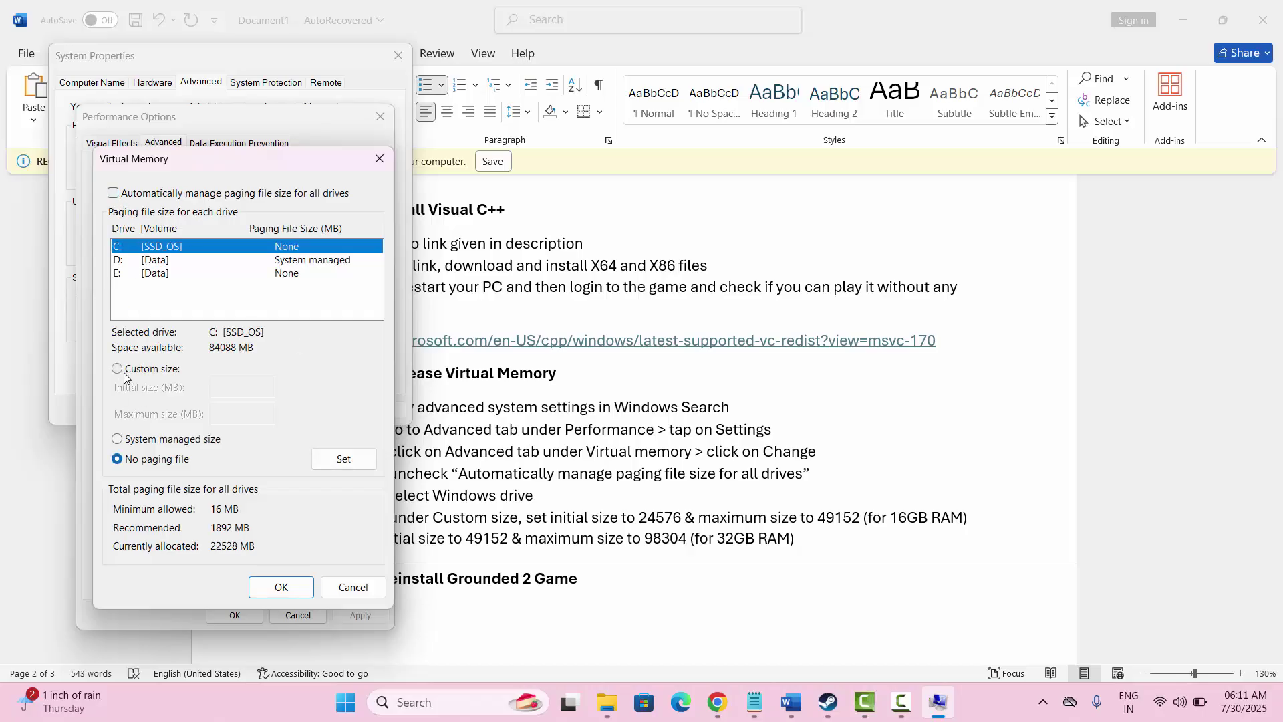
{"action": "left_click", "coordinate": [119, 370]}
{"action": "left_click", "coordinate": [237, 391]}
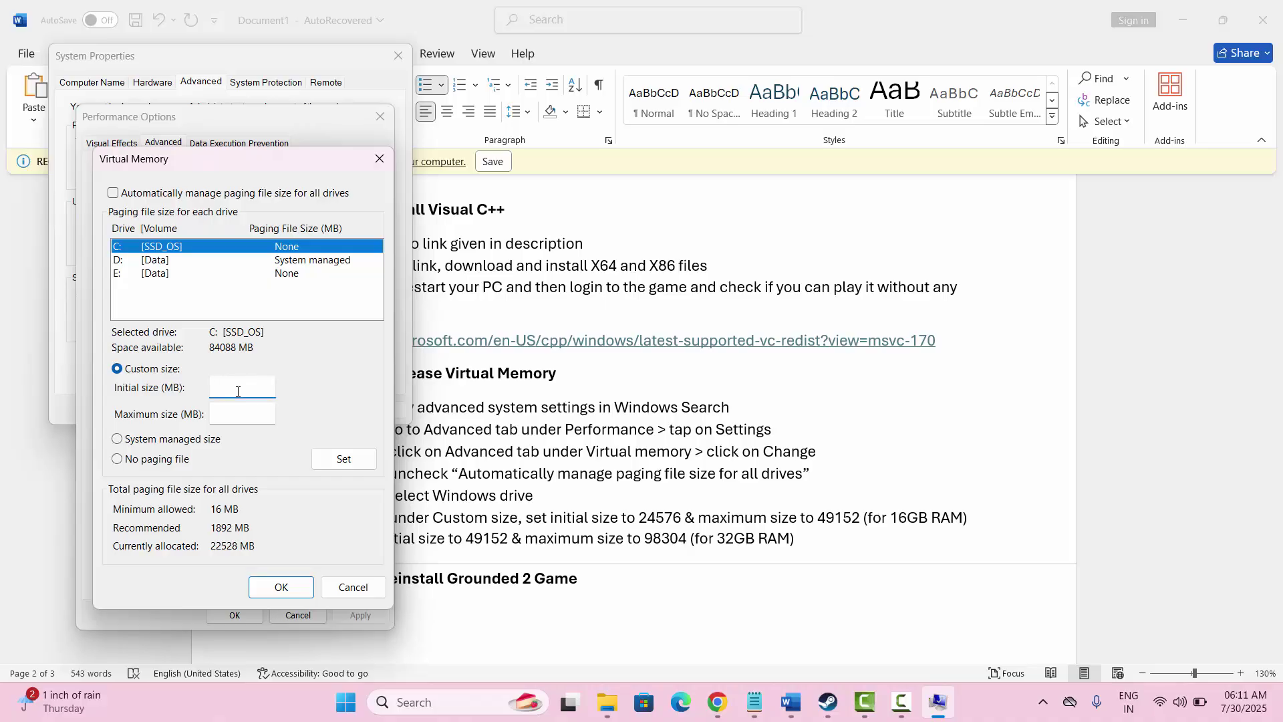
{"action": "type", "text": "24576"}
{"action": "left_click", "coordinate": [242, 418]}
{"action": "type", "text": "4"}
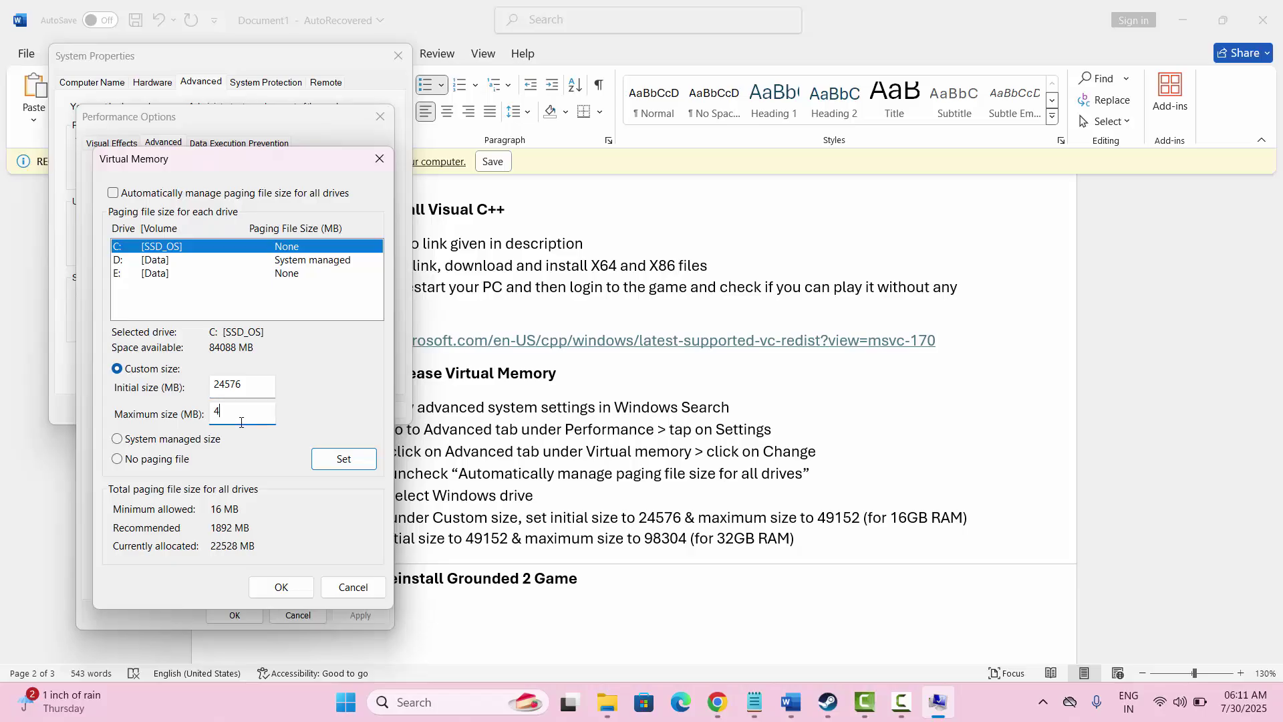
{"action": "type", "text": "9152"}
{"action": "left_click", "coordinate": [380, 158]}
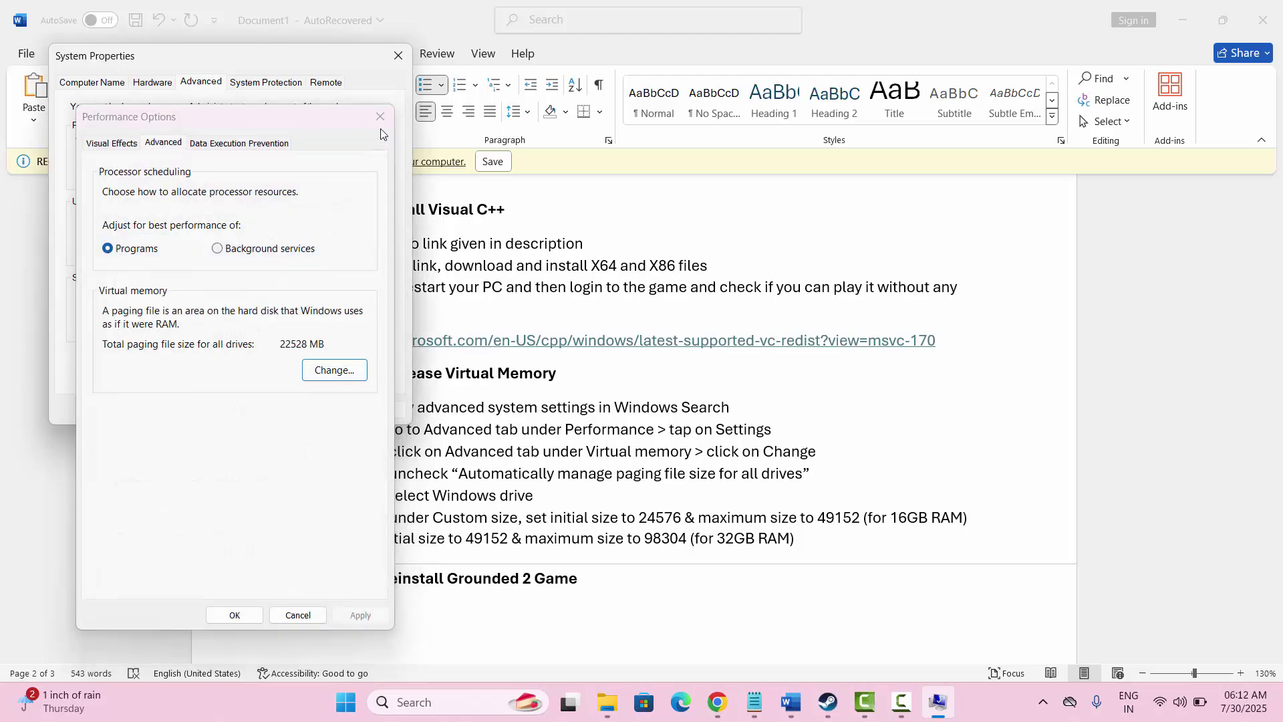
{"action": "left_click", "coordinate": [380, 116]}
{"action": "left_click", "coordinate": [399, 55]}
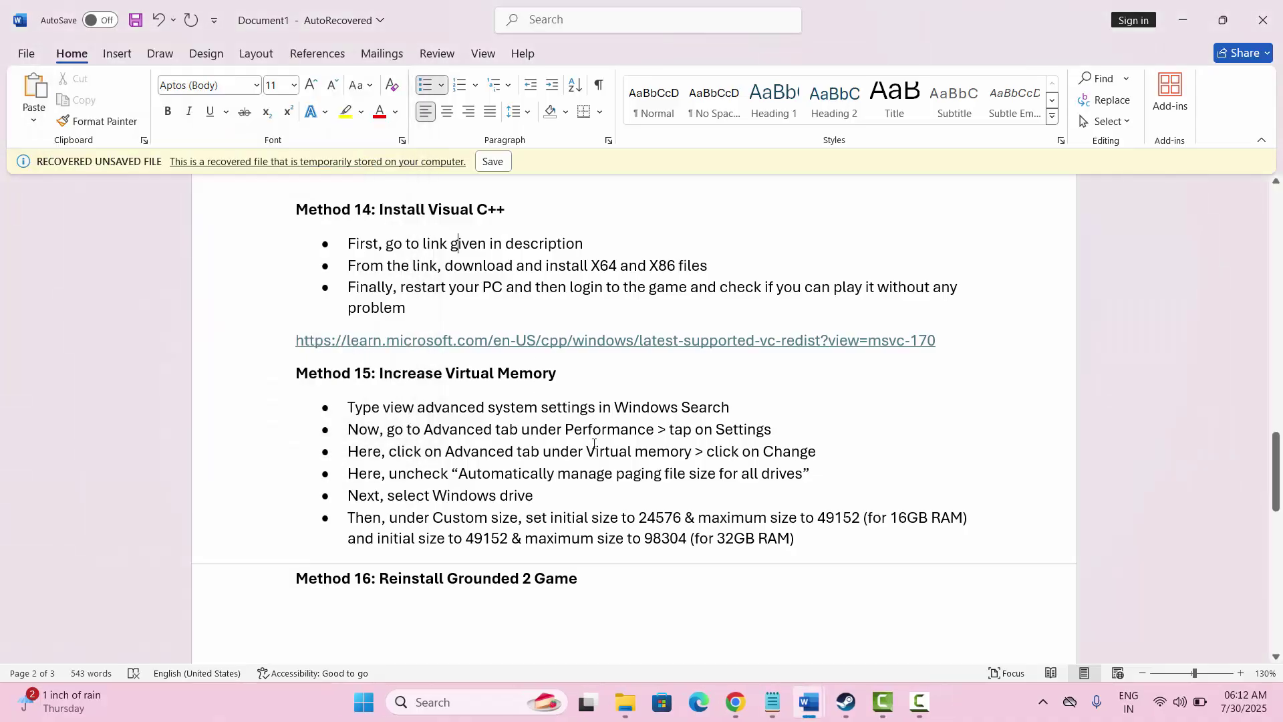
{"action": "scroll", "coordinate": [641, 473], "scroll_direction": "down", "scroll_amount": 1}
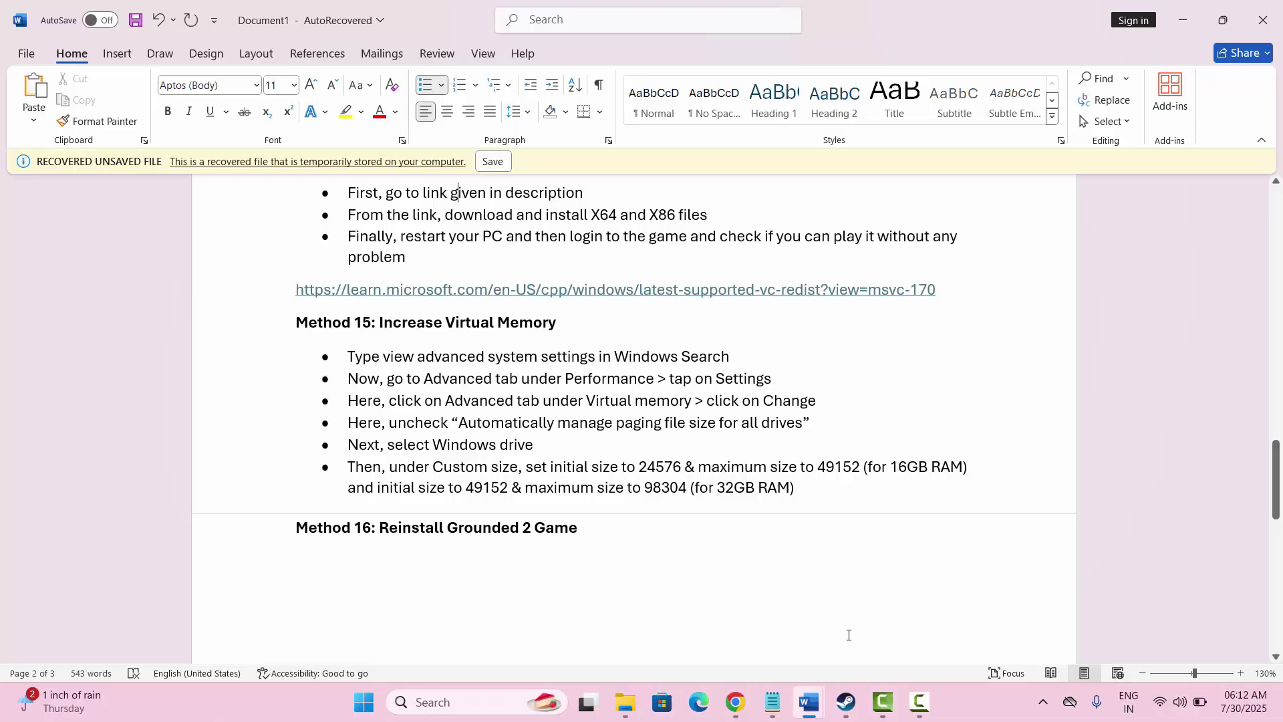
{"action": "left_click", "coordinate": [846, 702]}
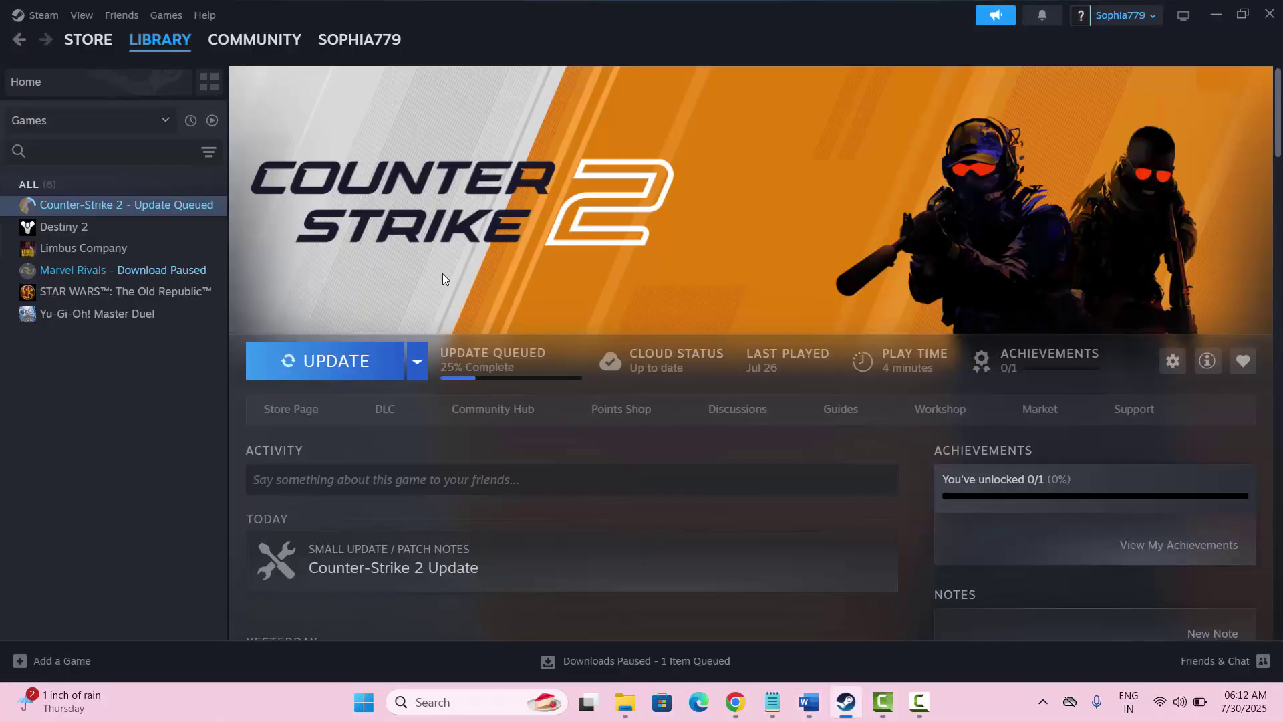
{"action": "mouse_move", "coordinate": [170, 53]}
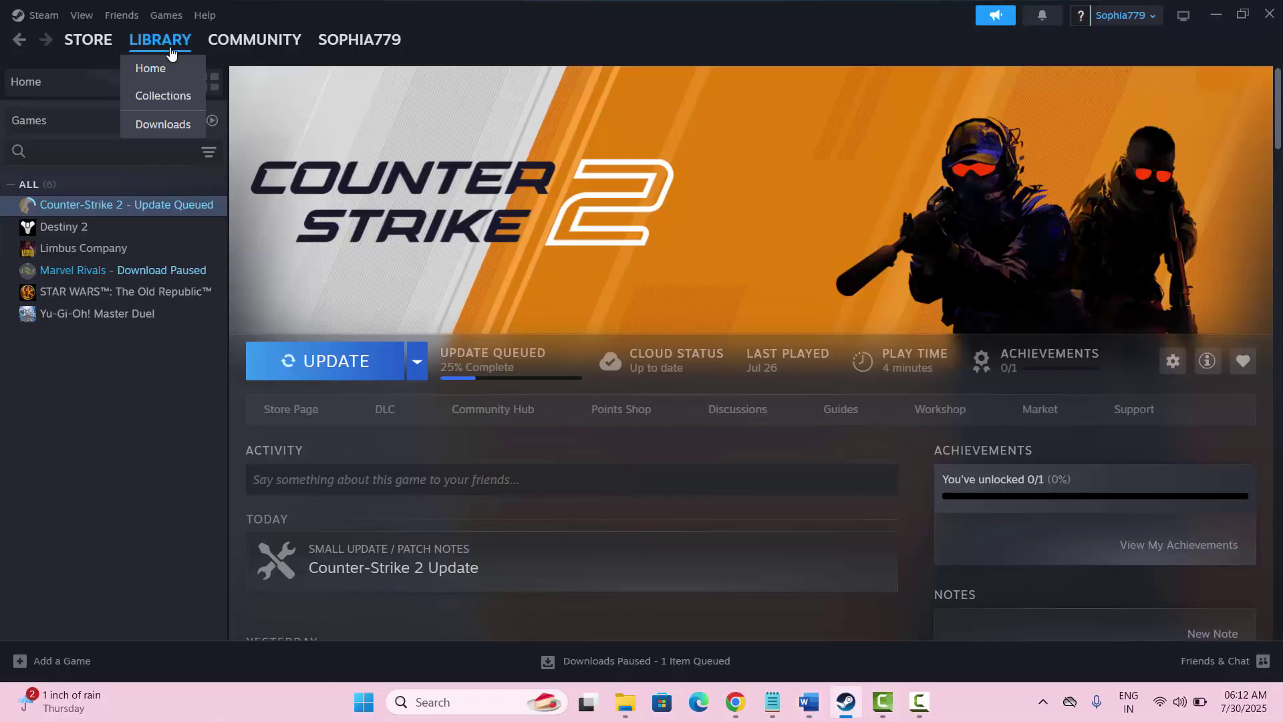
{"action": "right_click", "coordinate": [138, 212]}
{"action": "mouse_move", "coordinate": [194, 317]}
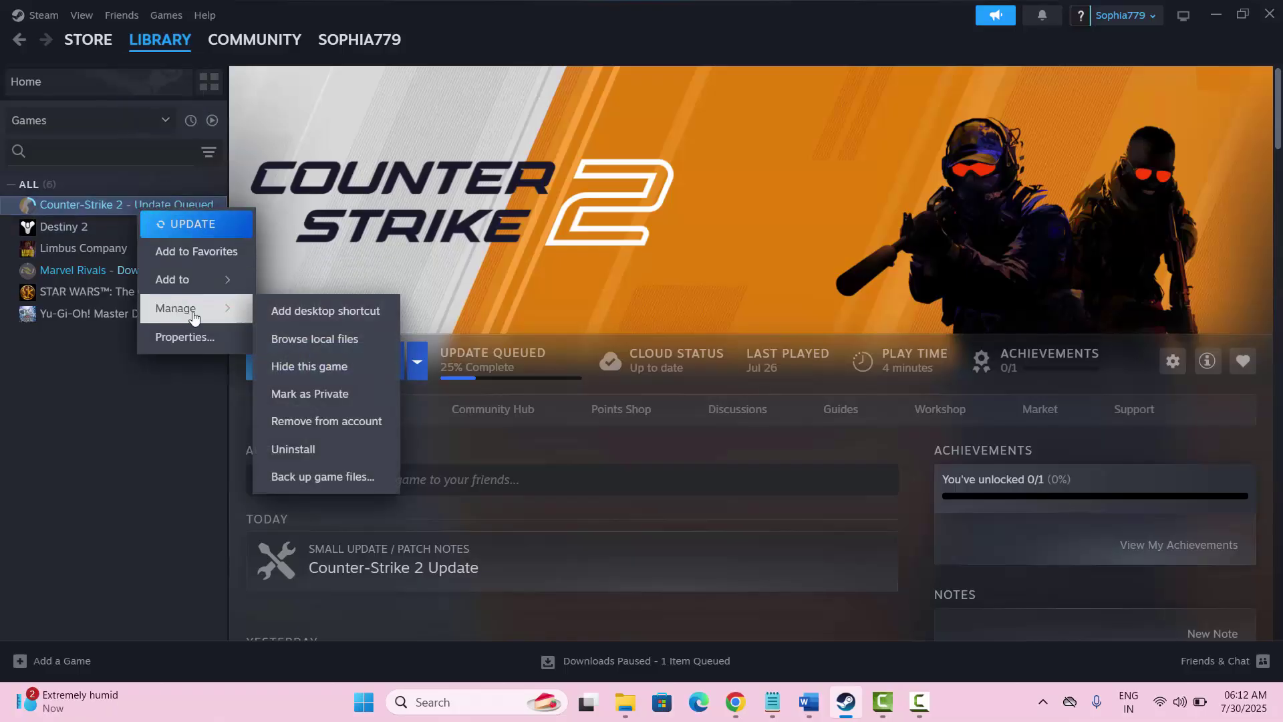
{"action": "left_click", "coordinate": [325, 450]}
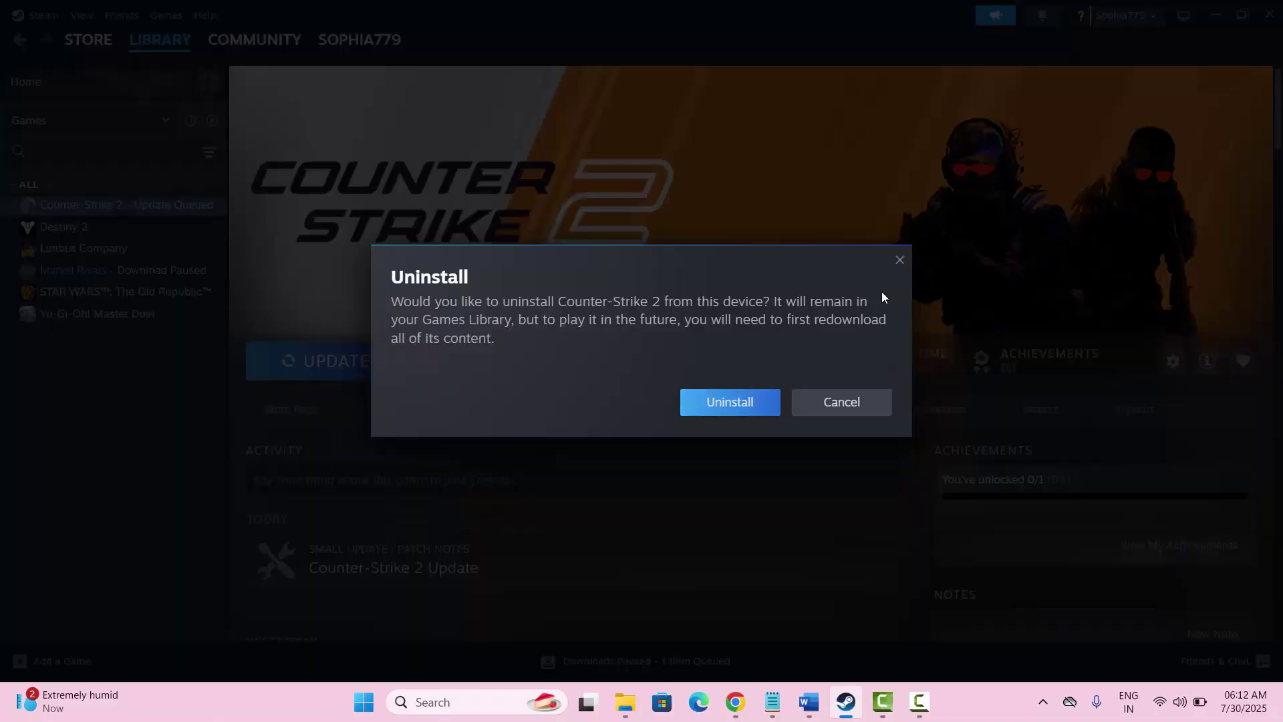
{"action": "left_click", "coordinate": [900, 262]}
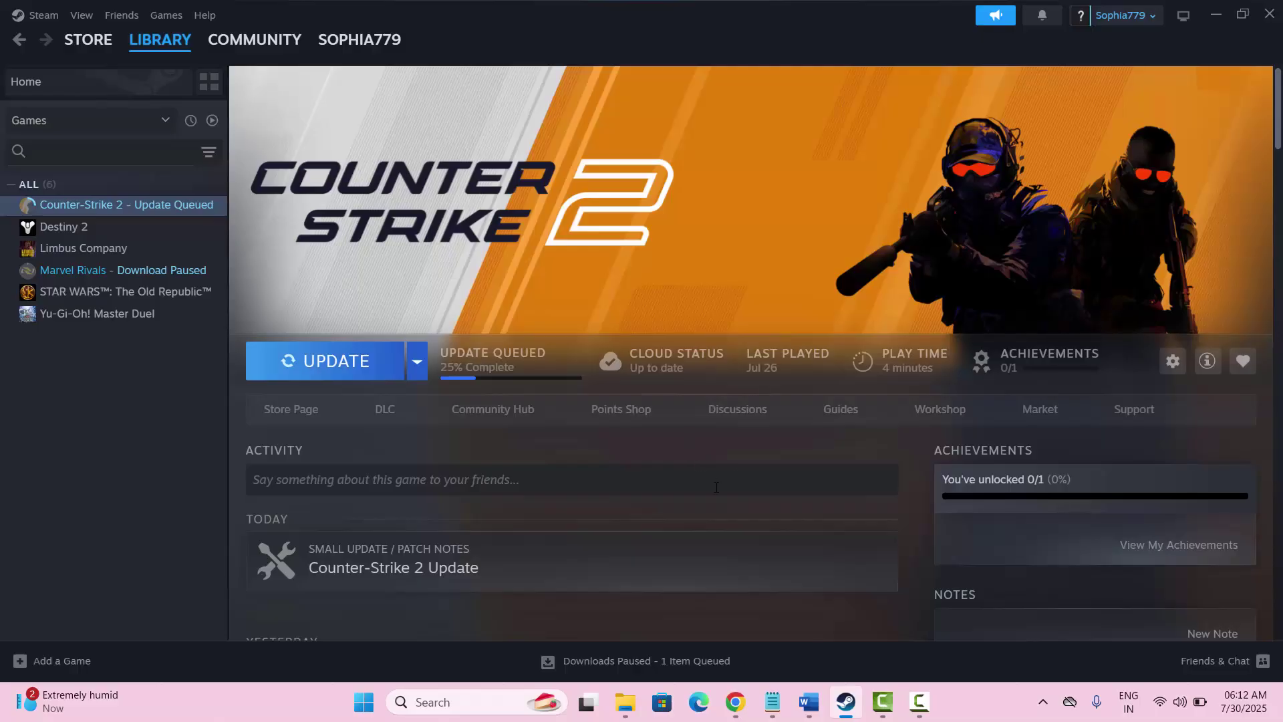
{"action": "scroll", "coordinate": [716, 487], "scroll_direction": "down", "scroll_amount": 1}
{"action": "scroll", "coordinate": [716, 487], "scroll_direction": "up", "scroll_amount": 1}
{"action": "mouse_move", "coordinate": [850, 715]}
{"action": "left_click", "coordinate": [821, 697]}
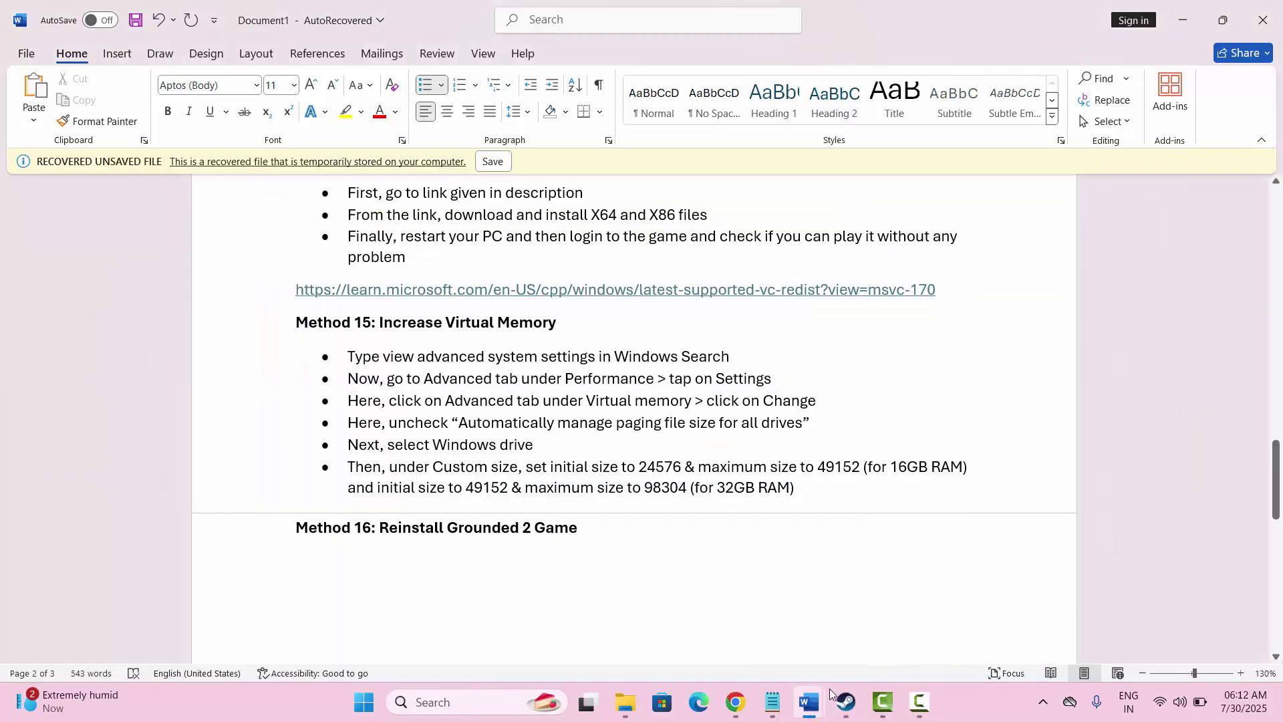
{"action": "scroll", "coordinate": [627, 406], "scroll_direction": "up", "scroll_amount": 3}
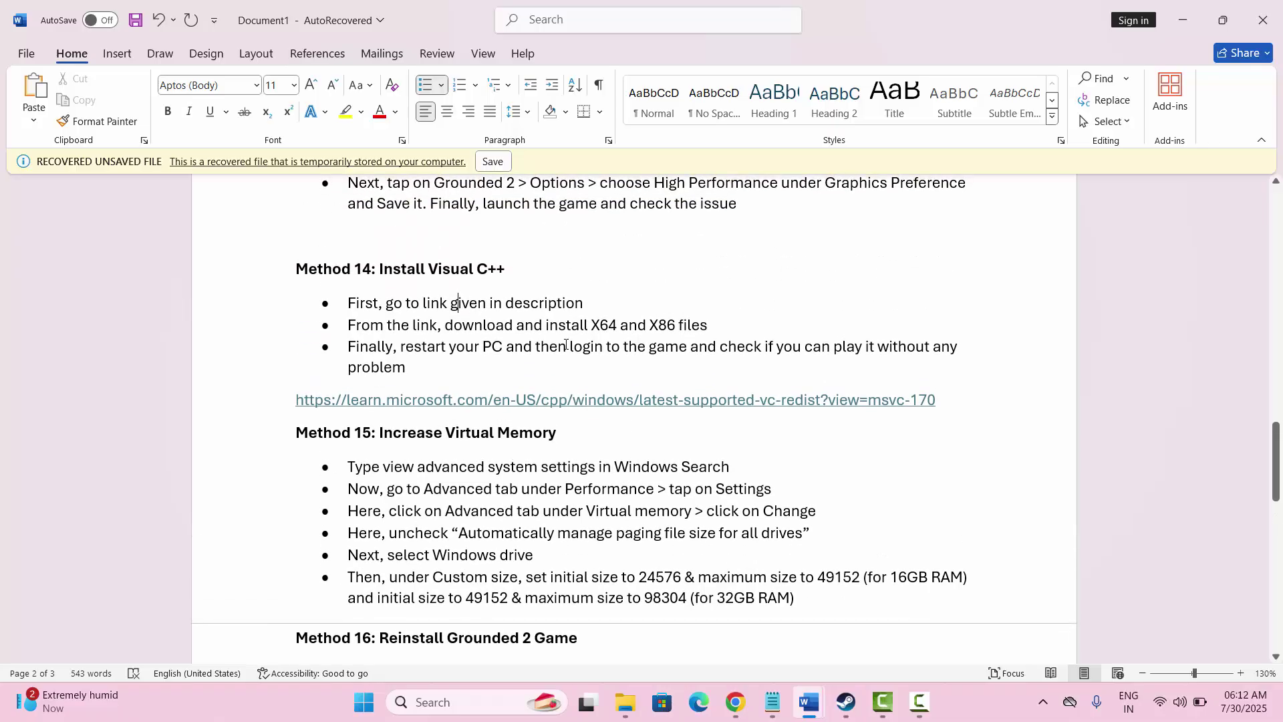
{"action": "scroll", "coordinate": [566, 345], "scroll_direction": "up", "scroll_amount": 2}
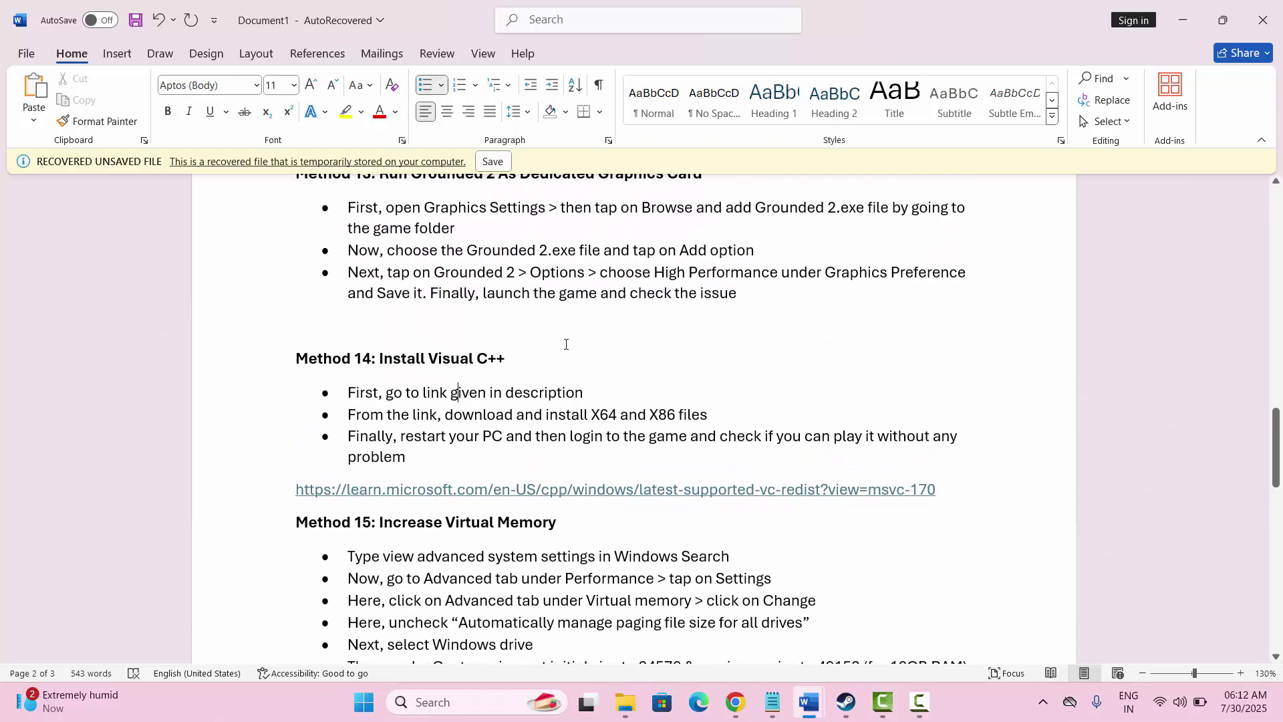
{"action": "scroll", "coordinate": [566, 344], "scroll_direction": "up", "scroll_amount": 4}
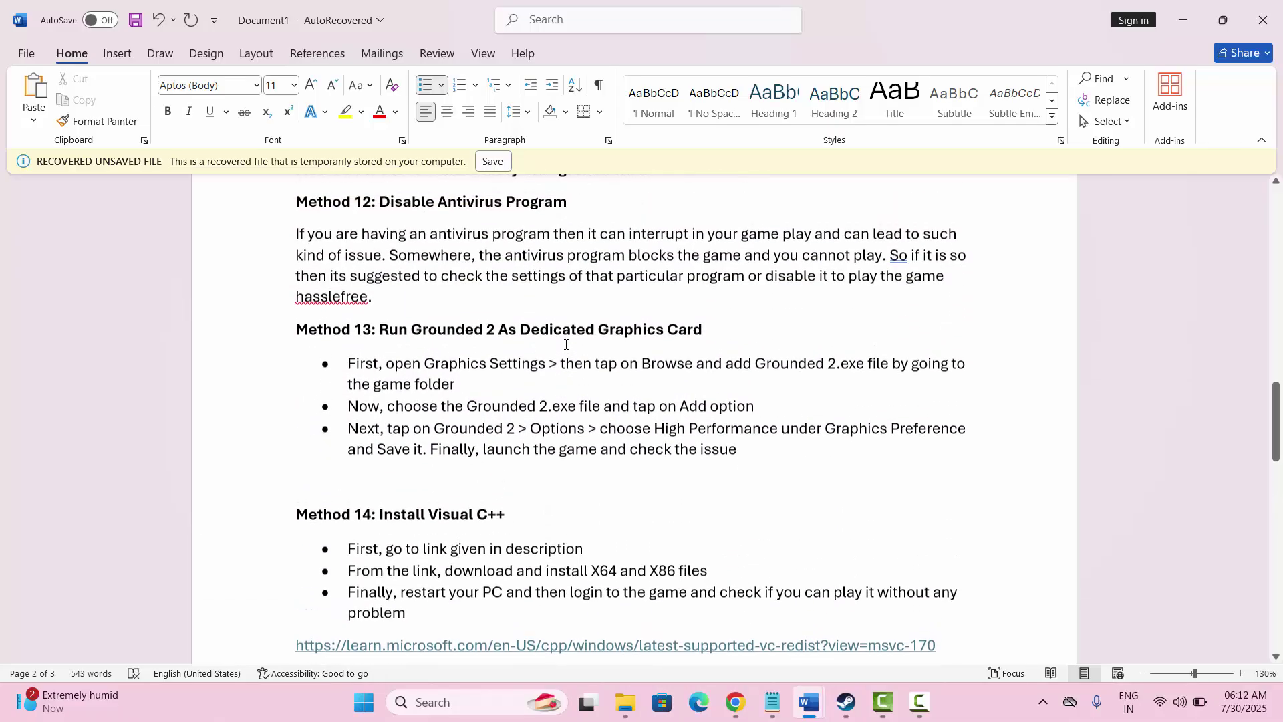